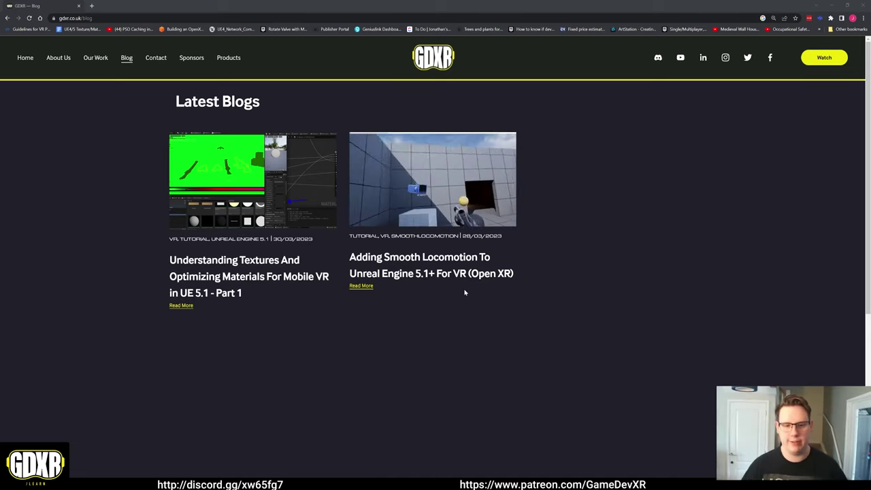
Step: Open the 'Adding Smooth Locomotion To Unreal Engine 5.1+' blog post and scroll through it
left_click(385, 270)
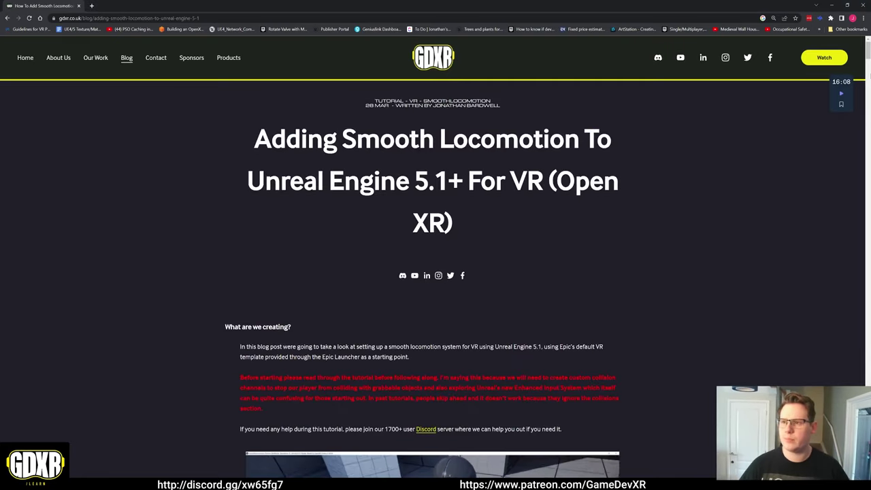
left_click_drag(867, 53, 869, 430)
scroll(656, 340, "up", 1)
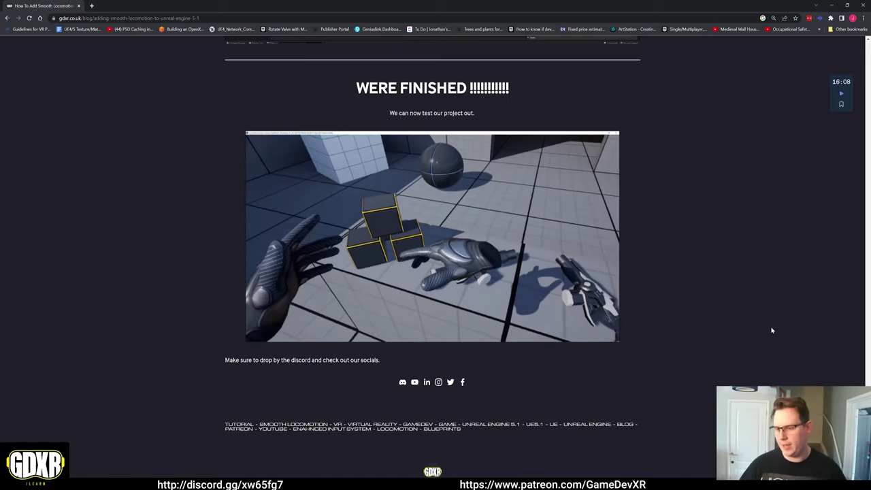
key("Home")
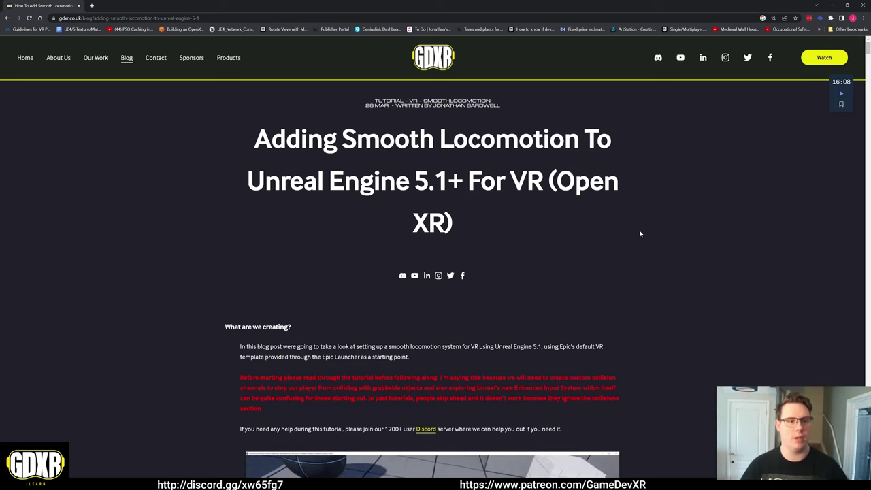
scroll(657, 183, "down", 3)
scroll(683, 186, "down", 2)
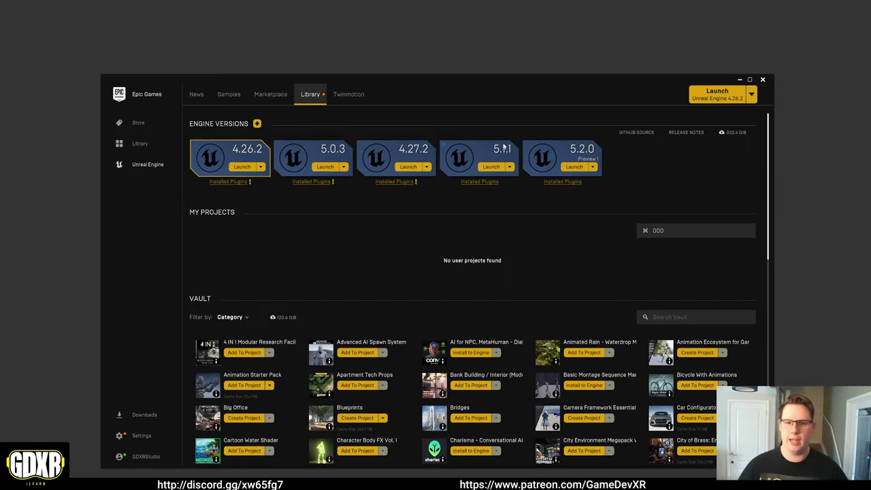
Step: Launch Unreal Engine 5.1.1 from the Library tab
left_click(493, 166)
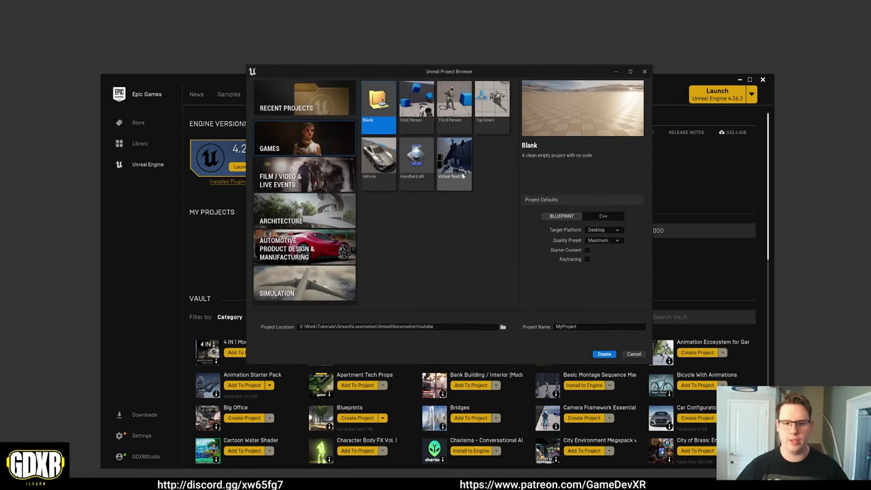
Step: Create a Virtual Reality template project named YoutubeSmooth
left_click(454, 167)
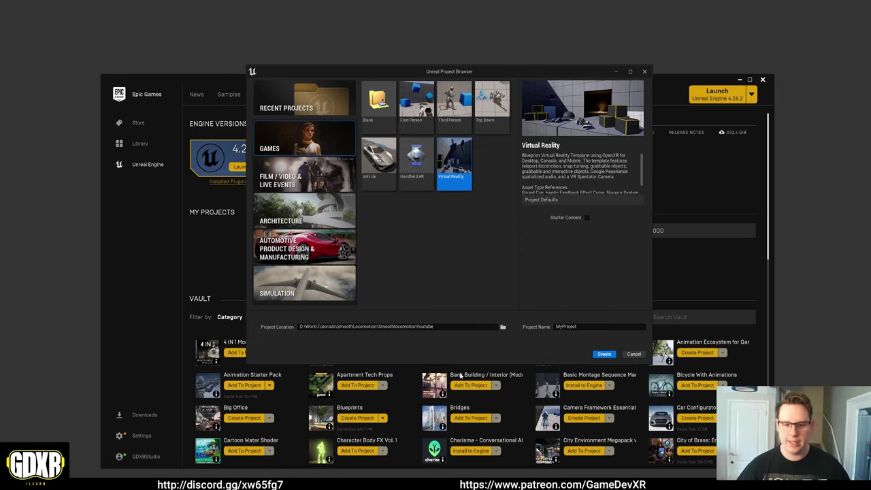
left_click(554, 327)
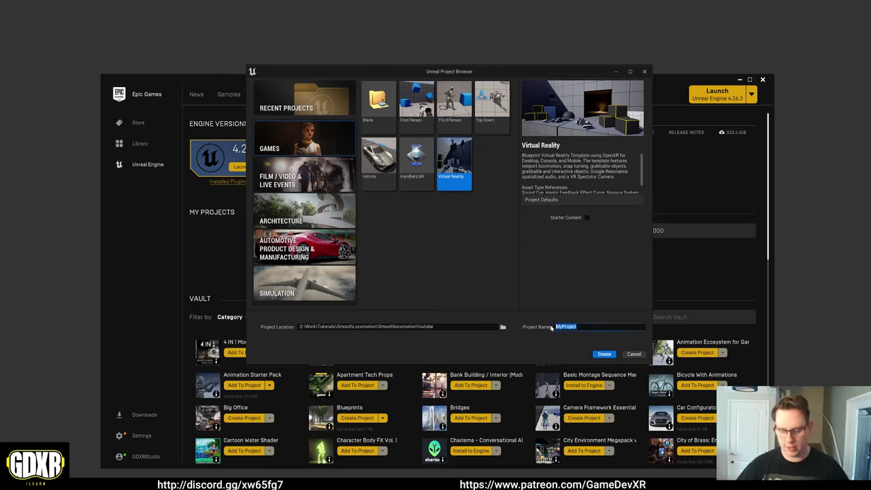
type("YoutubeS")
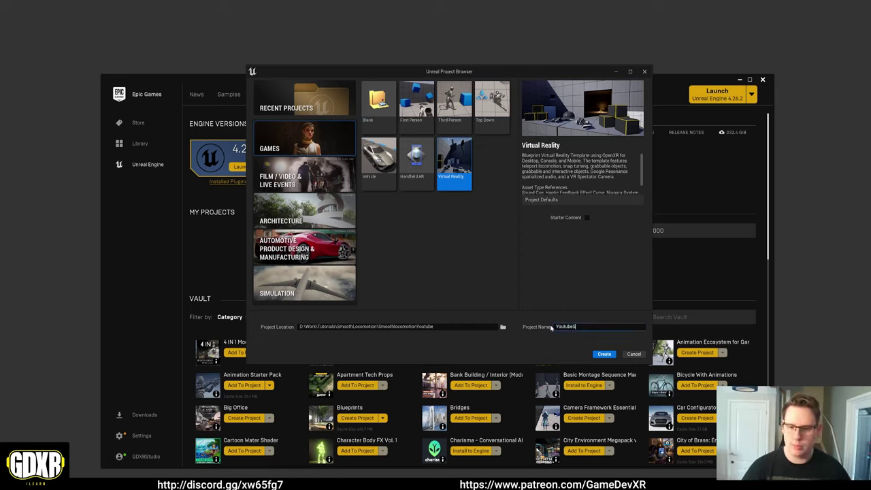
type("moothLo")
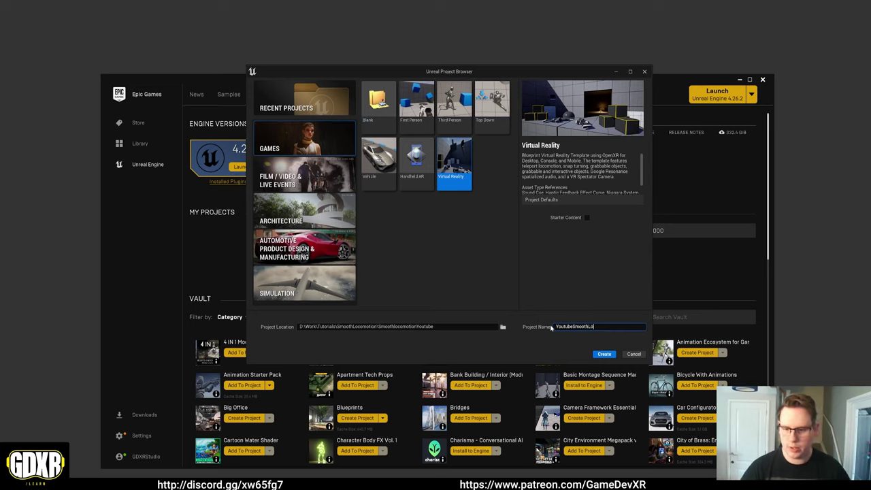
type("comotion")
key("shift+Left")
key("shift+Left")
key("shift+Left")
key("shift+Left")
key("shift+Left")
key("shift+Left")
key("shift+Left")
key("shift+Left")
key("shift+Left")
key("shift+Left")
key("shift+Left")
key("shift+Left")
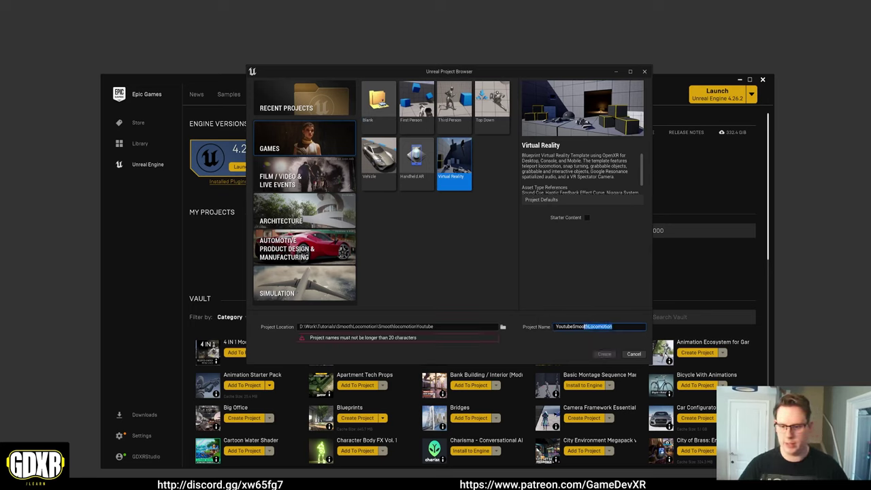
type("mooth")
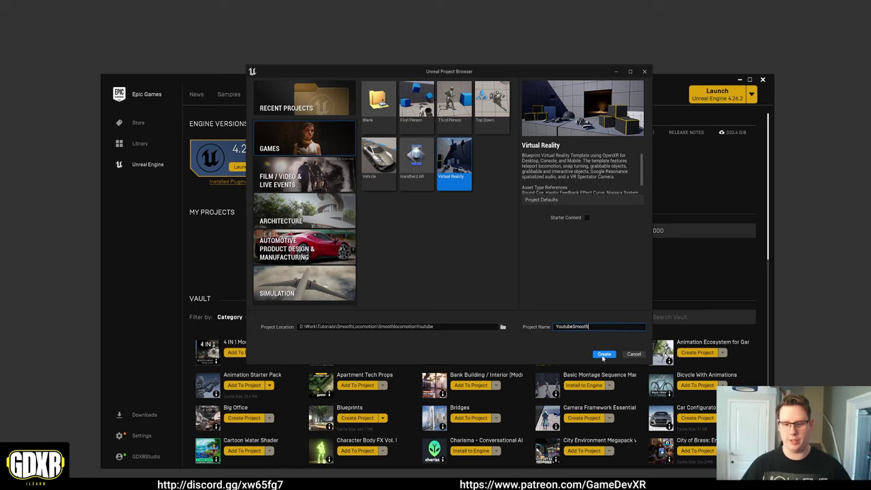
left_click(604, 355)
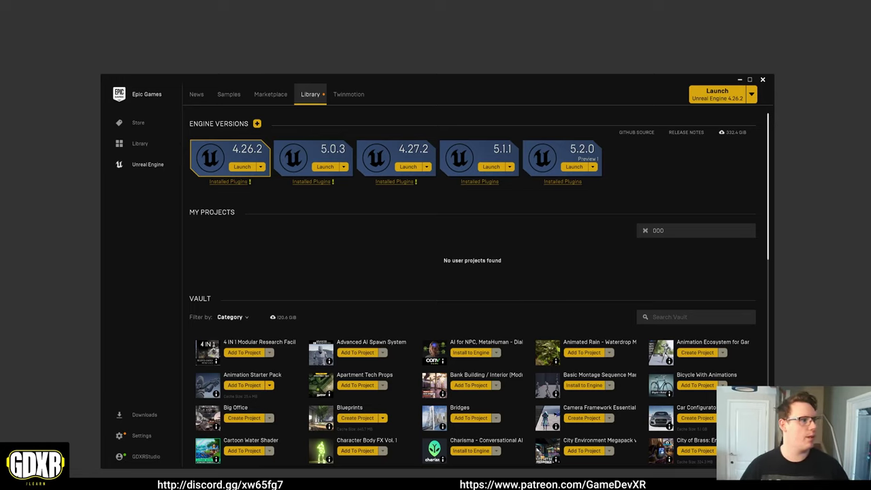
Step: Enlarge the Content Browser and browse to Content > VRTemplate > Input > Actions
left_click_drag(14, 164, 467, 4)
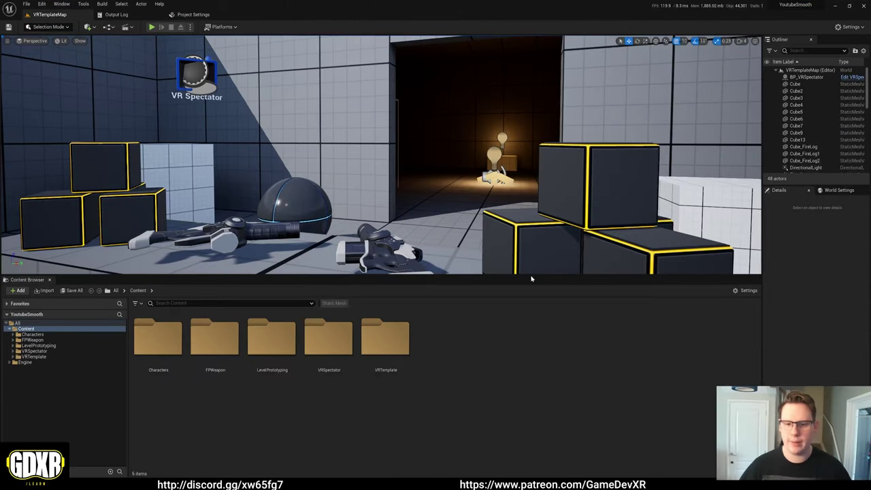
left_click_drag(531, 279, 529, 310)
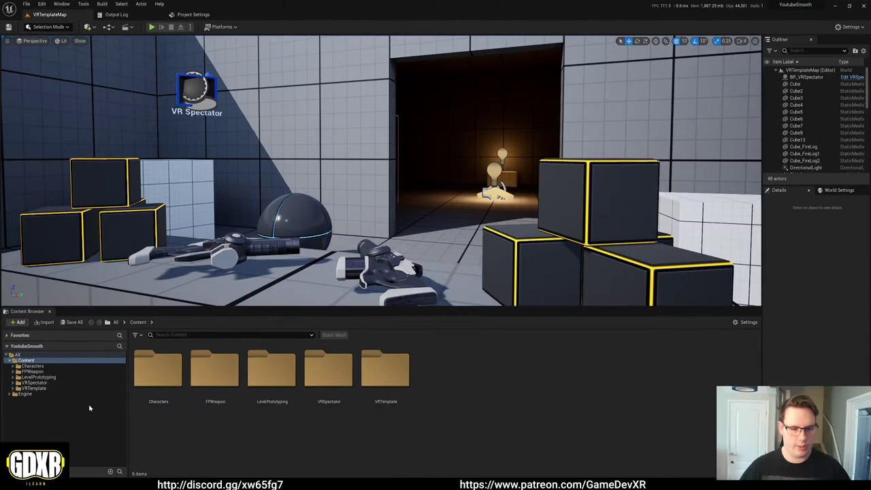
double_click(385, 371)
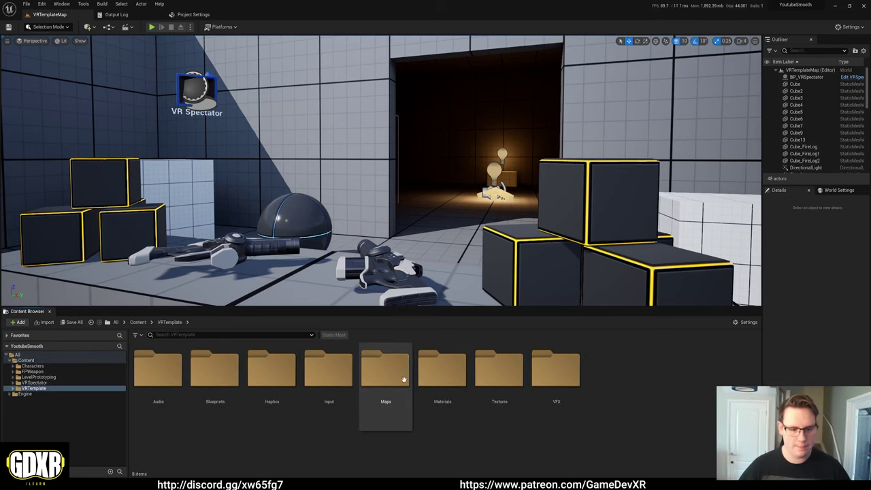
double_click(333, 381)
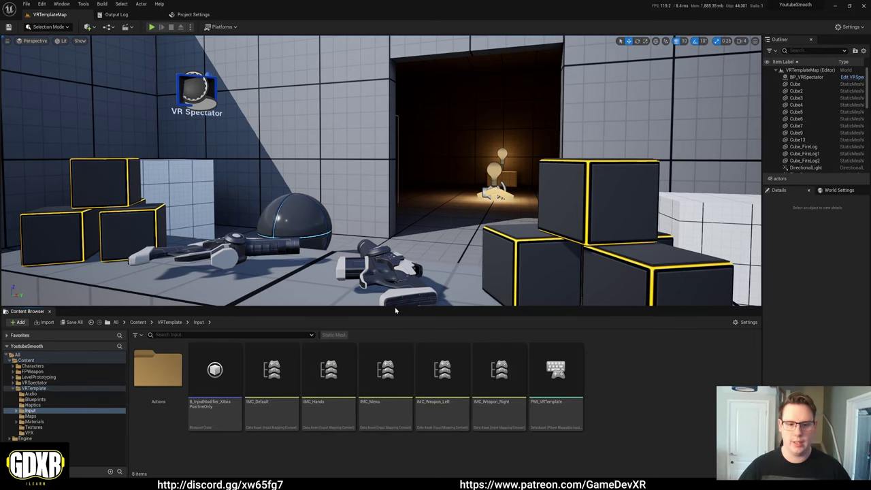
left_click_drag(395, 310, 405, 220)
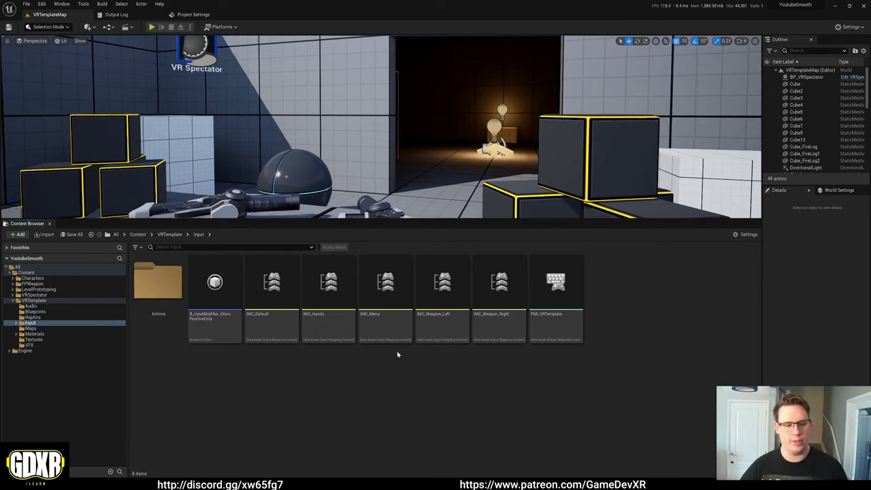
double_click(167, 275)
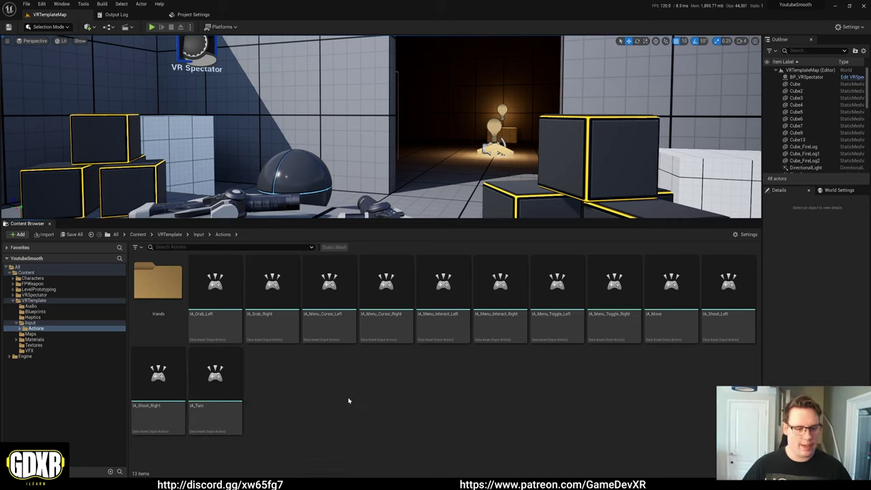
Step: Create a new Input Action named IA_Jump
right_click(311, 385)
mouse_move(372, 318)
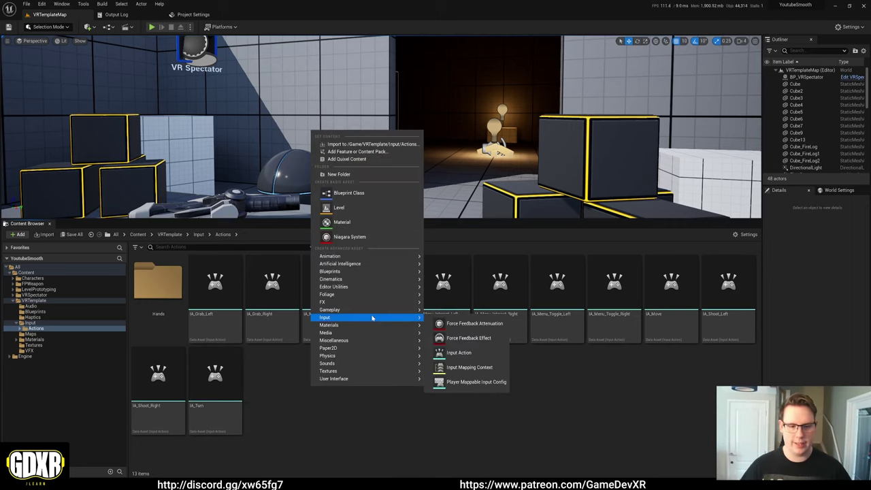
left_click(474, 353)
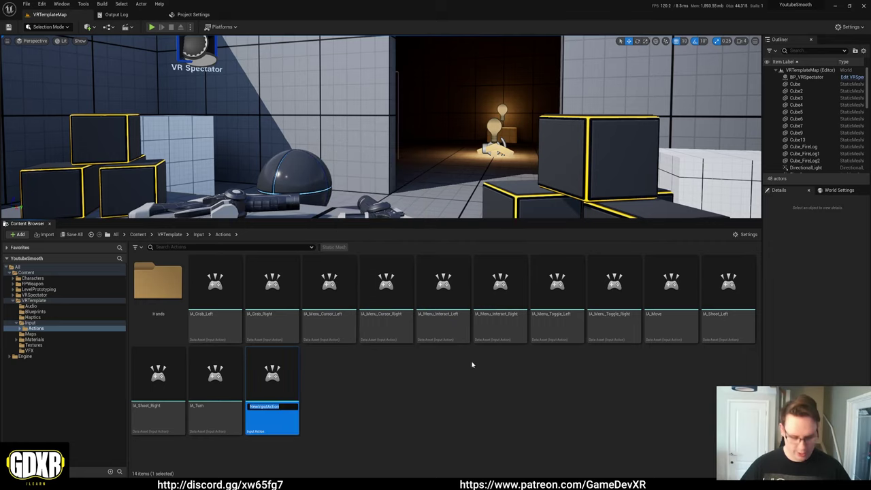
type("IA_Jump")
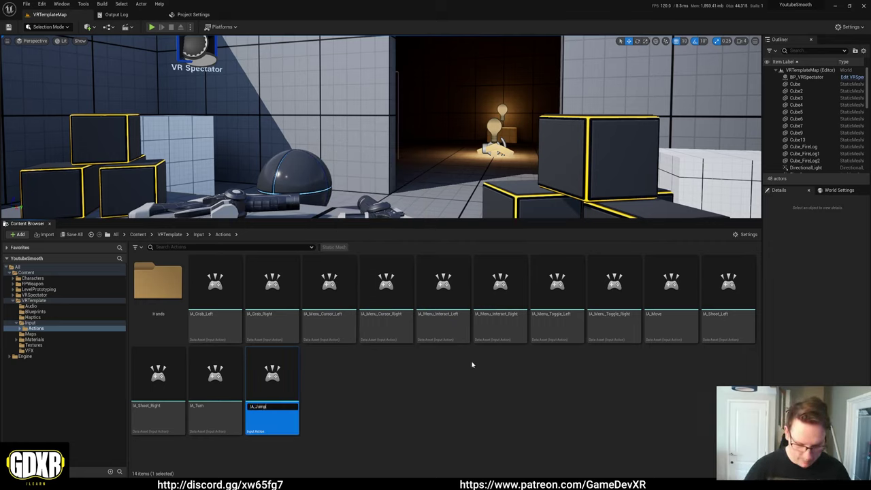
key("Return")
Step: Create a second Input Action named IA_Sprint
right_click(355, 394)
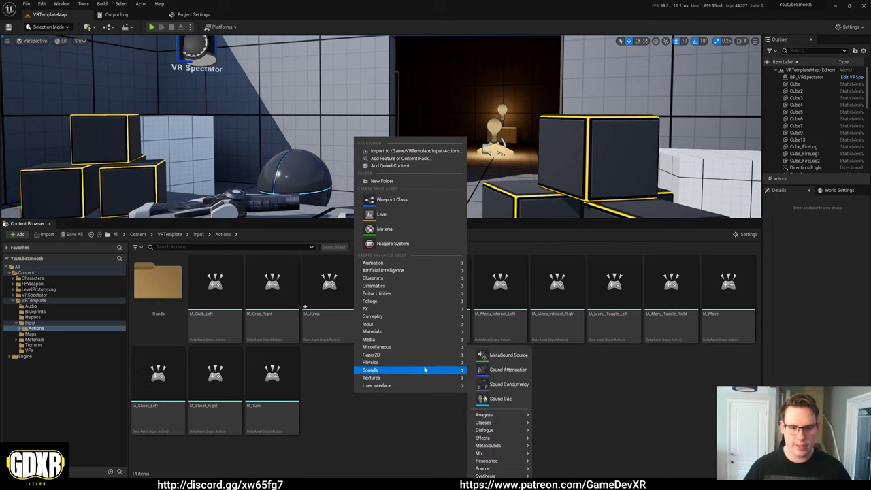
mouse_move(449, 328)
left_click(506, 359)
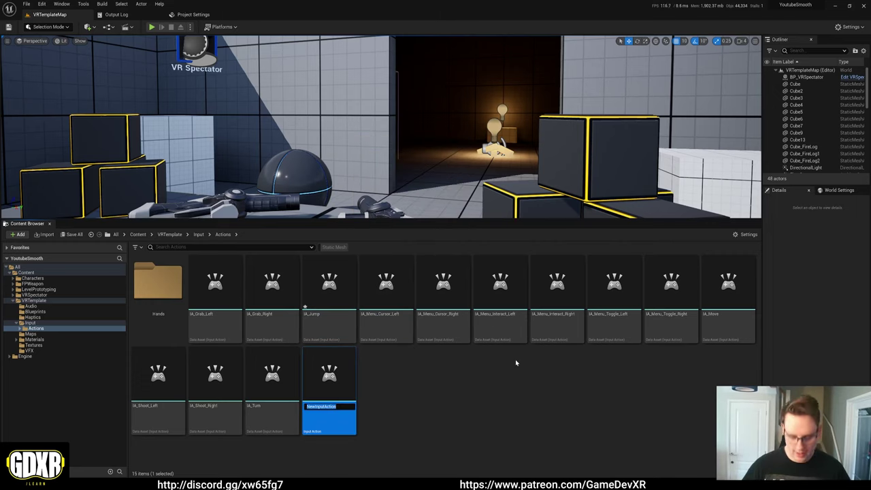
type("IA_Sprin")
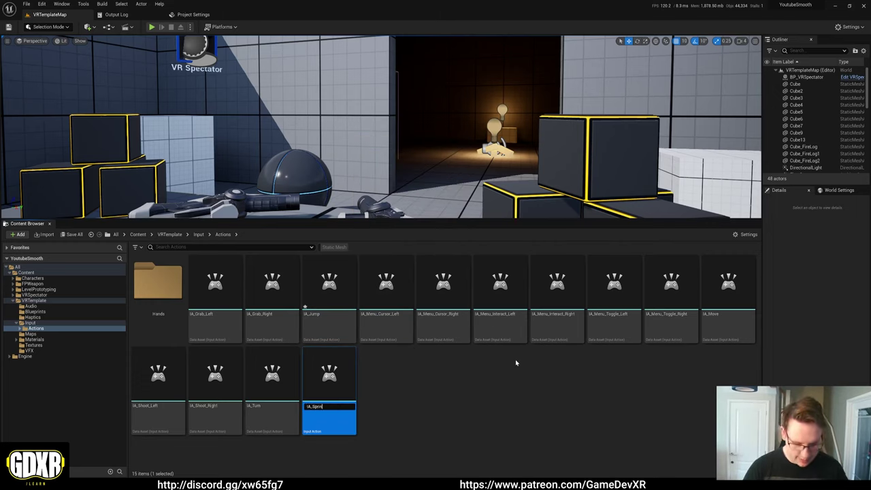
type("t")
key("Return")
Step: Create a third Input Action named IA_MoveForward
right_click(385, 381)
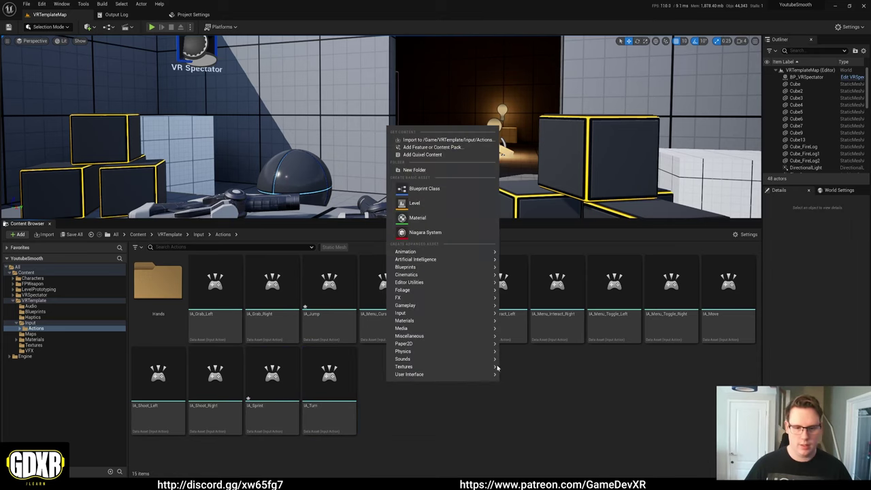
mouse_move(469, 313)
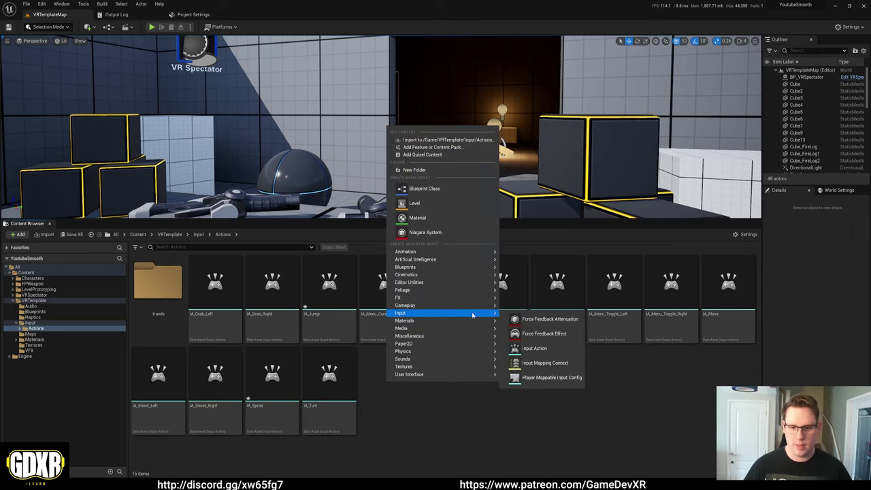
left_click(534, 348)
type("IA_Mo")
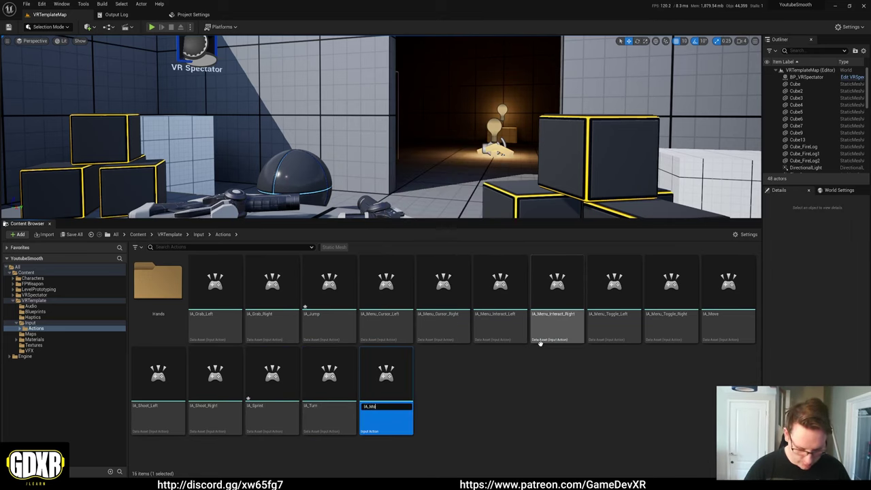
type("veForw")
key("Return")
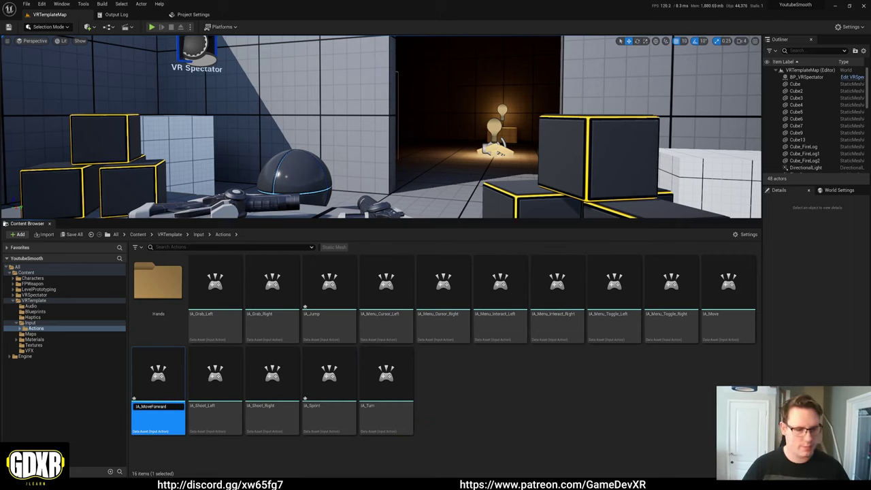
key("Return")
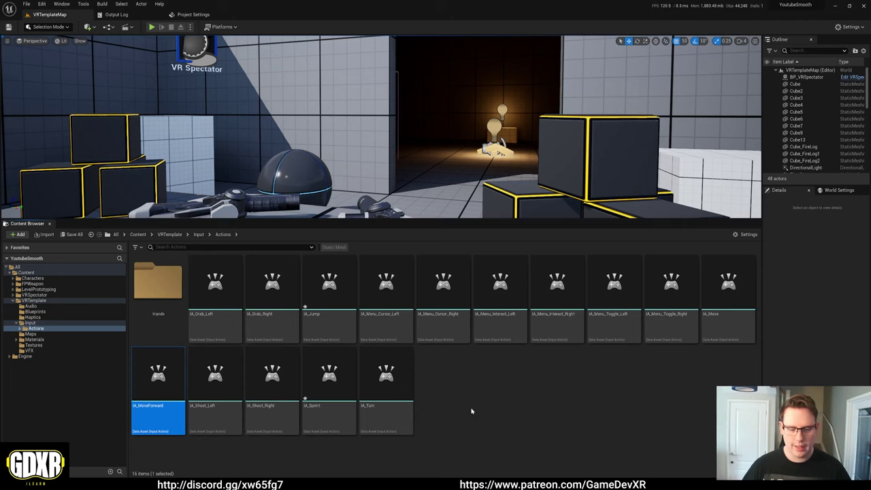
Step: Create a fourth Input Action named IA_MoveHorizontal
right_click(470, 410)
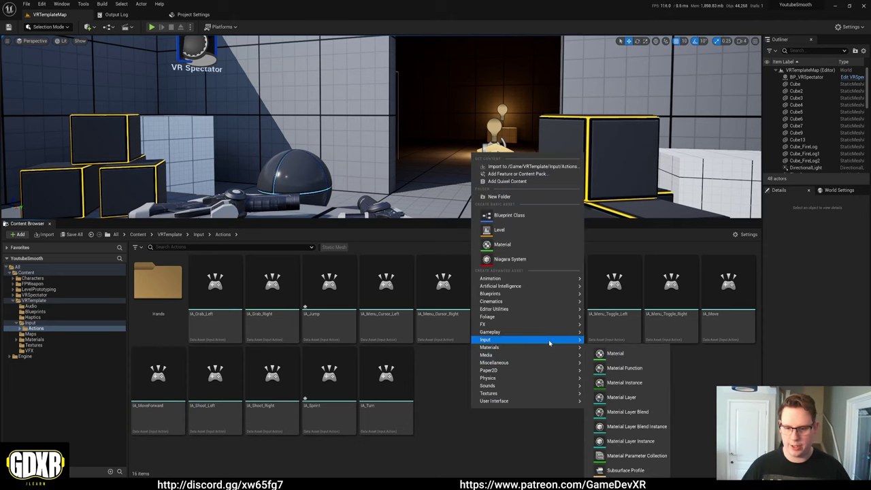
left_click(619, 379)
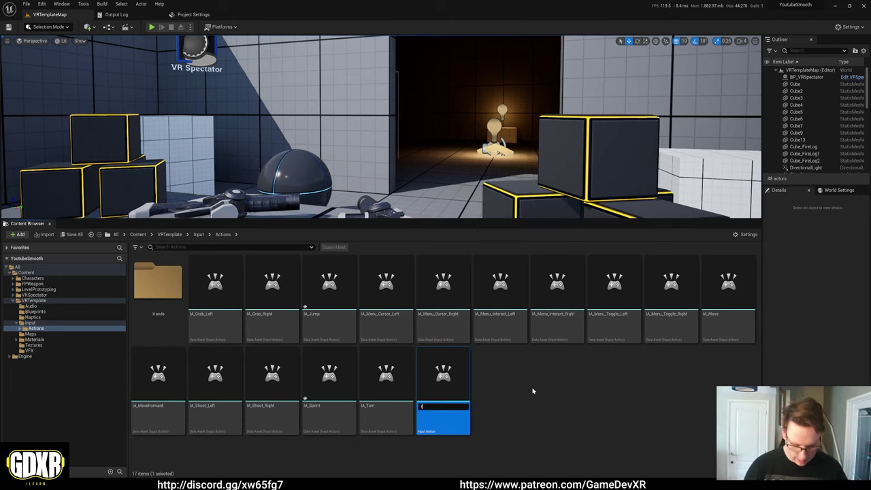
type("IA_Move")
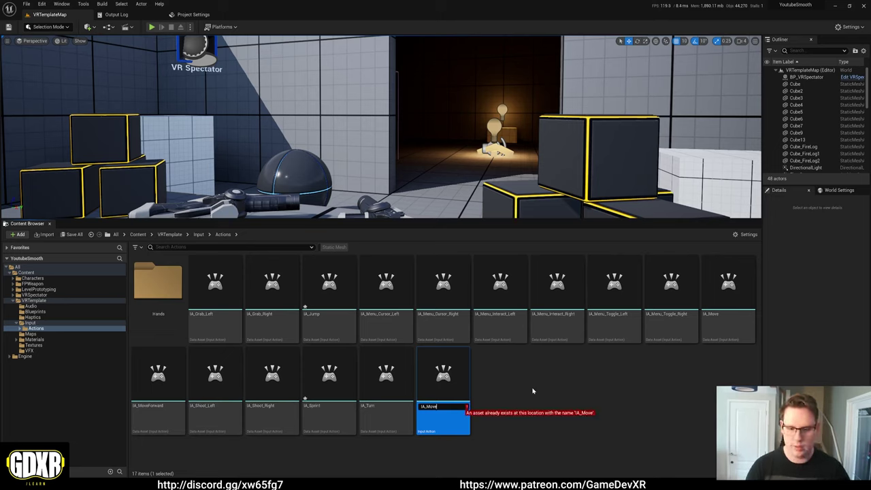
type("Horizontal")
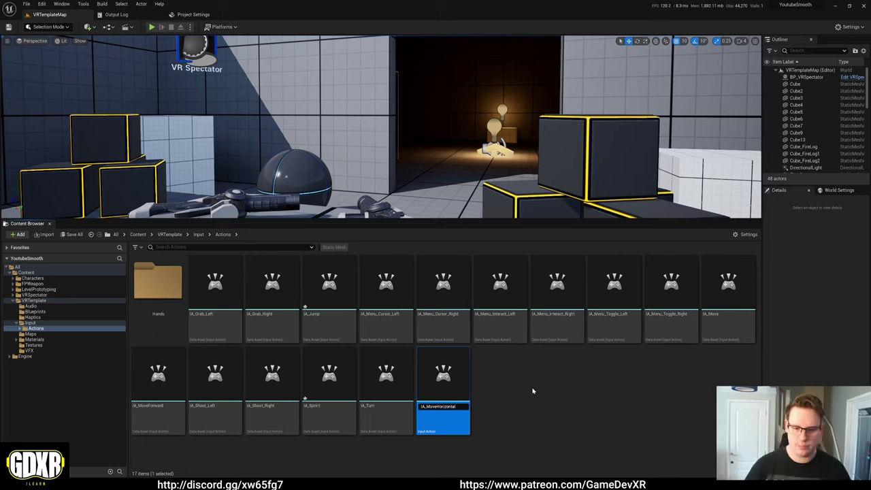
key("Return")
left_click(534, 379)
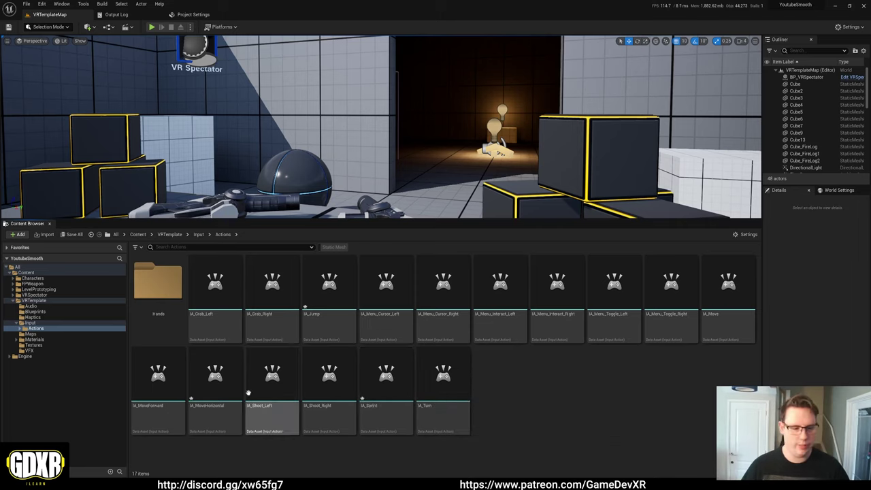
left_click(376, 374)
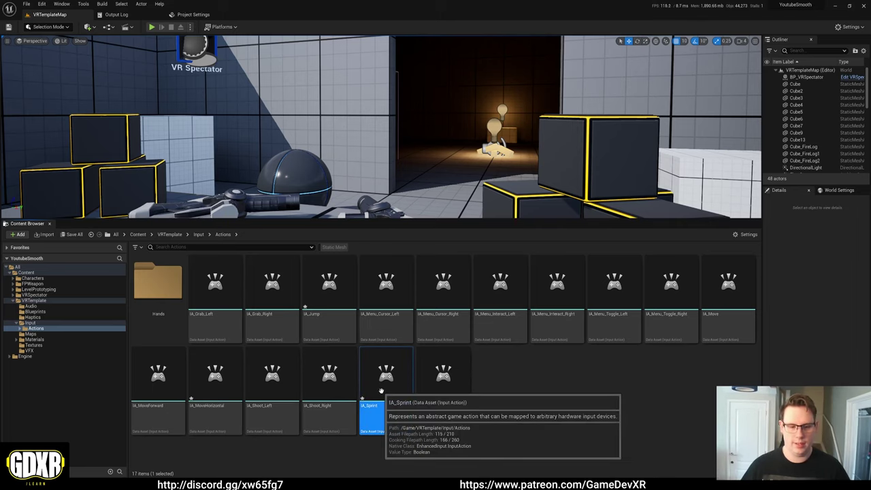
Step: Inspect IA_Sprint, then set IA_MoveForward's Value Type to Axis1D (float)
double_click(381, 393)
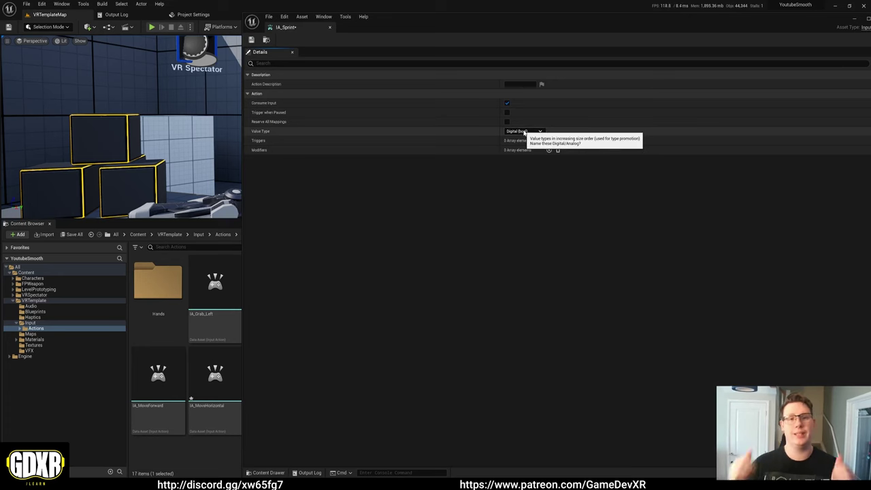
left_click(330, 26)
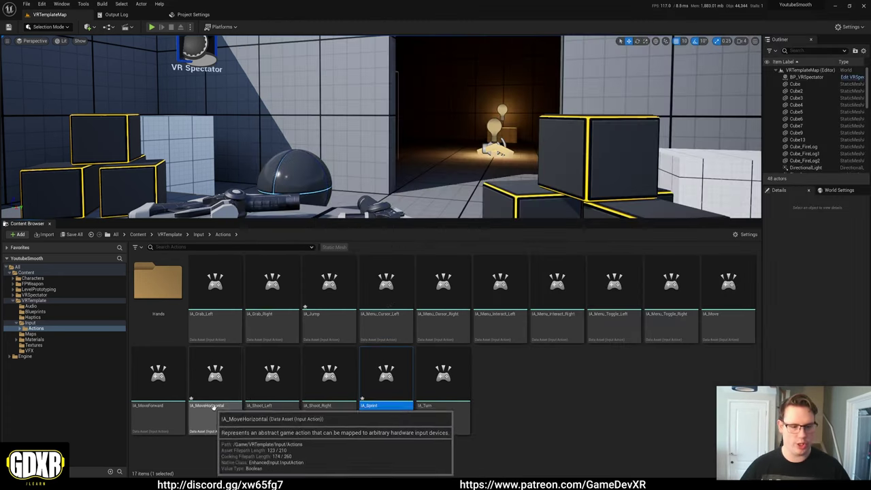
double_click(158, 374)
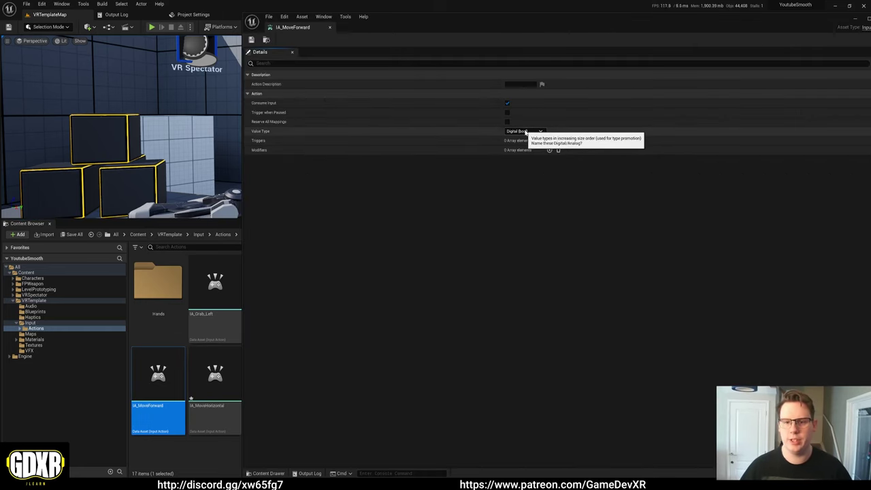
left_click(520, 131)
left_click(521, 145)
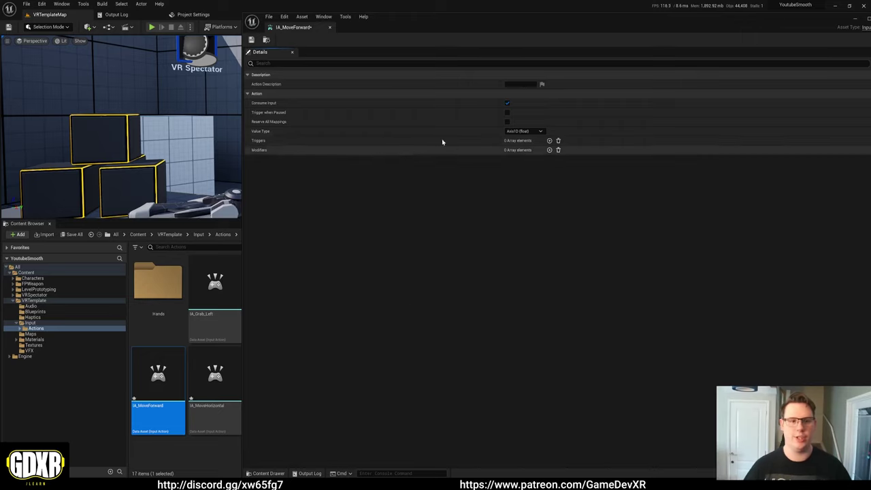
Step: Set IA_MoveHorizontal to Axis1D (float), save both actions, and close their editors
double_click(225, 412)
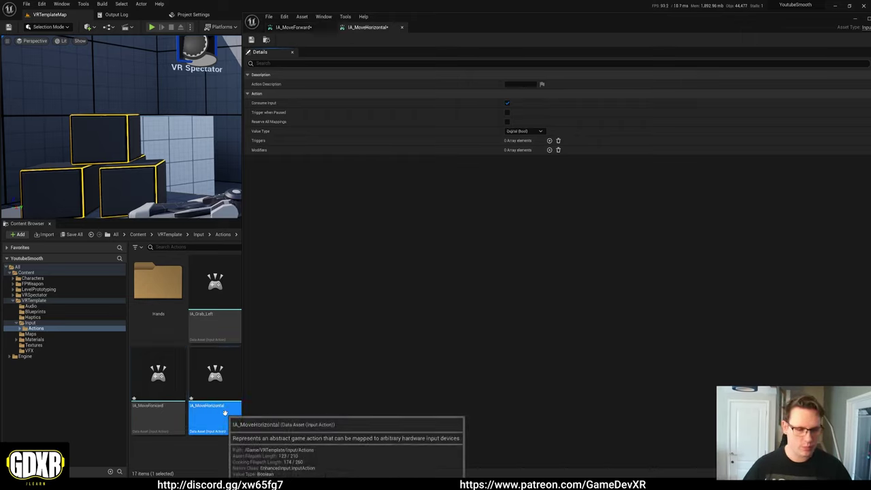
left_click(534, 130)
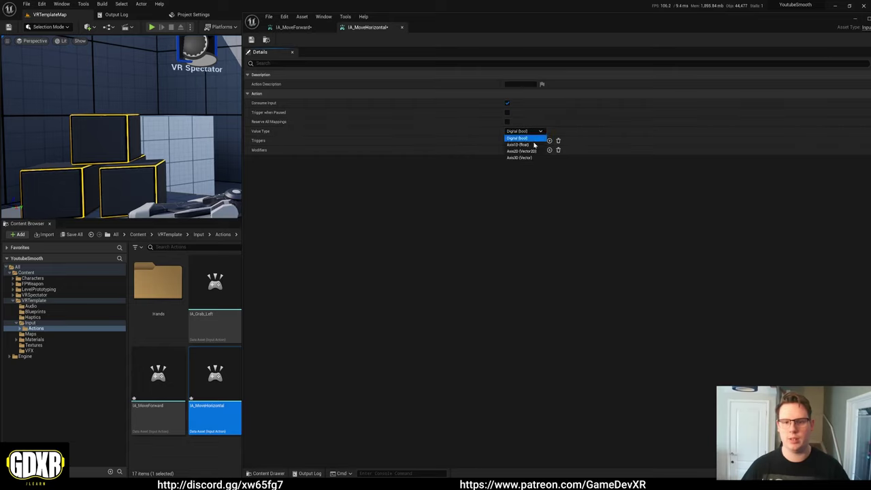
left_click(534, 144)
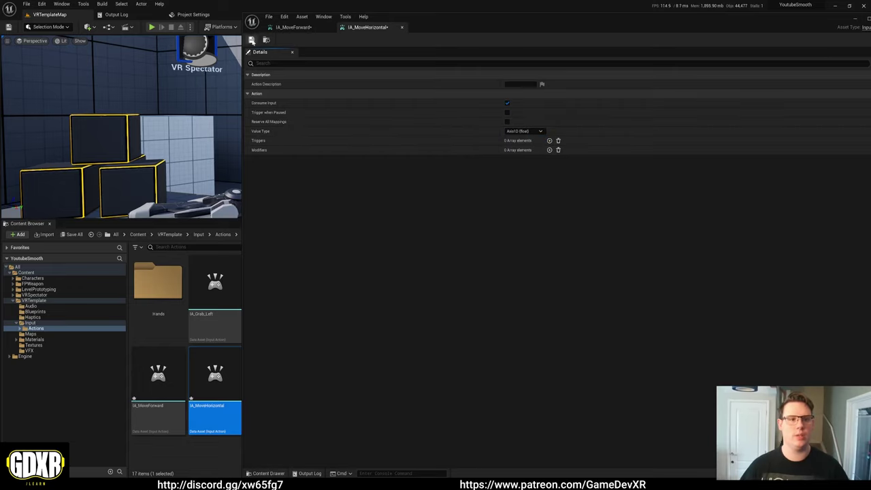
left_click(251, 39)
left_click(268, 16)
left_click(288, 53)
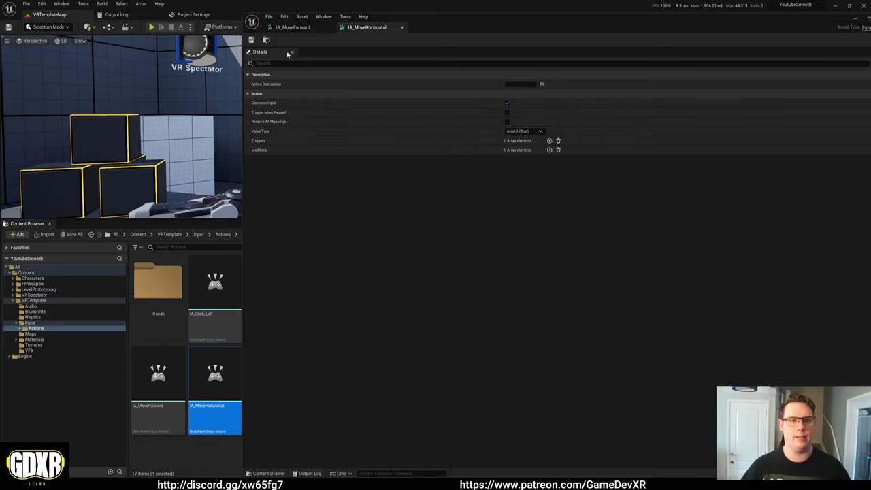
left_click(402, 28)
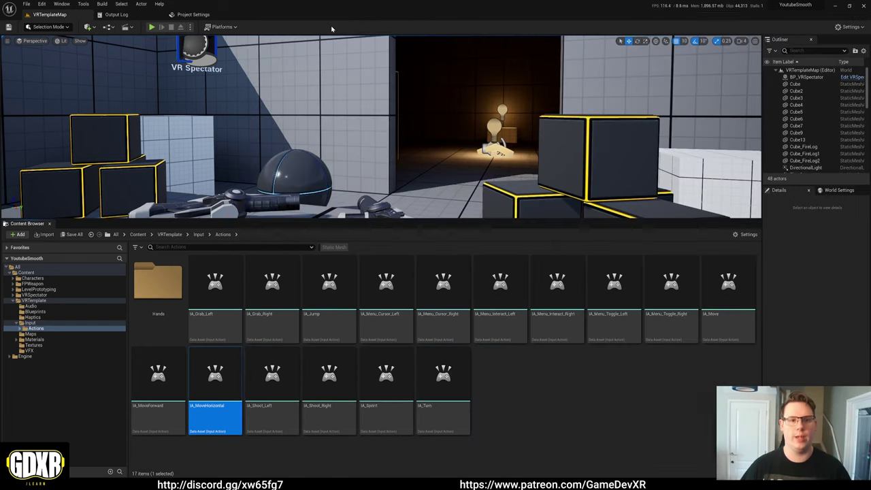
left_click(333, 28)
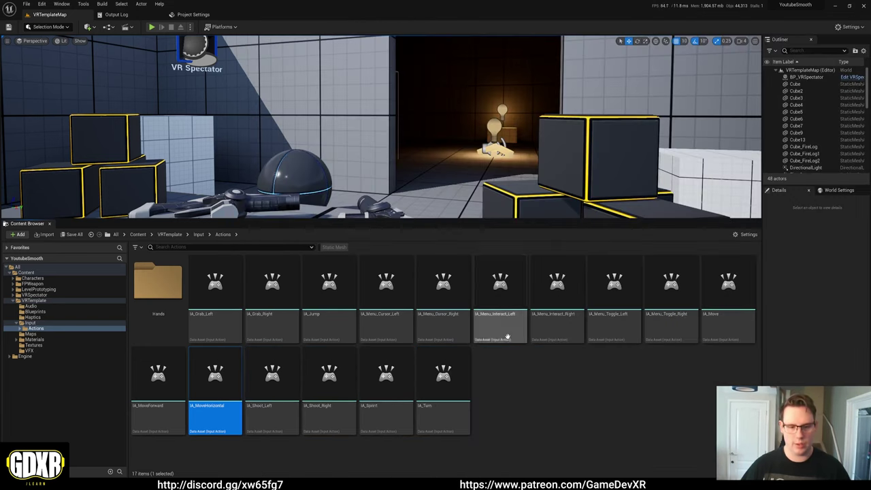
Step: Go up to the VRTemplate Input folder using the path breadcrumb
left_click(198, 234)
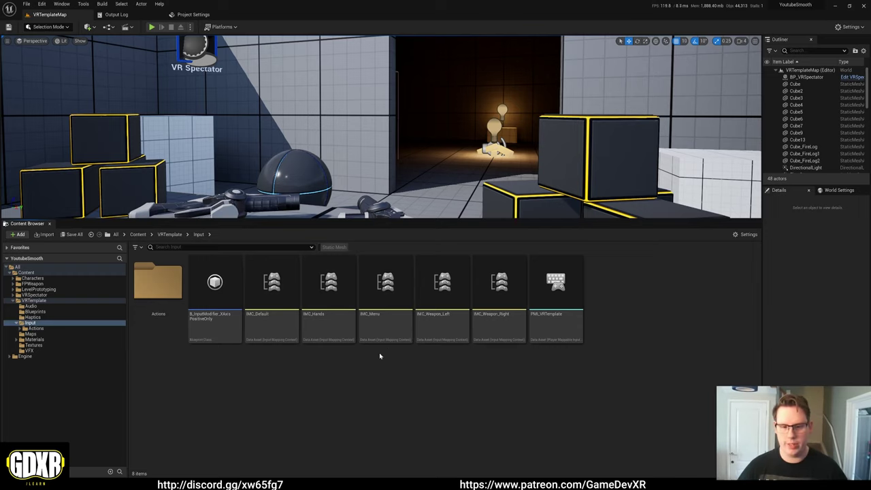
right_click(272, 329)
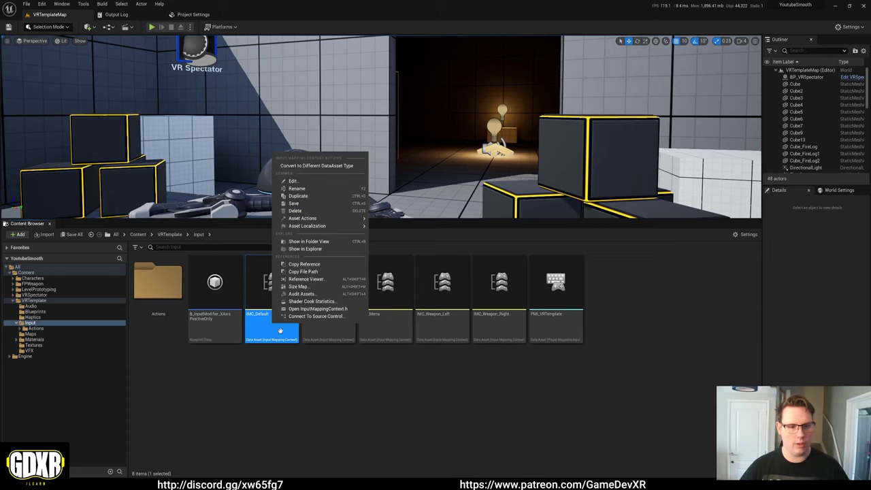
Step: Duplicate IMC_Default and rename the copy IMC_SmoothLocomotion
left_click(310, 195)
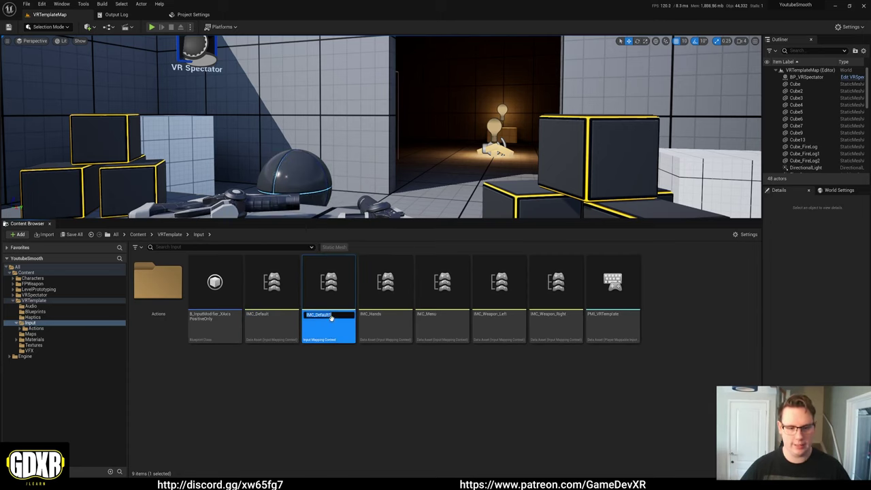
left_click_drag(331, 317, 317, 316)
type("Smooth")
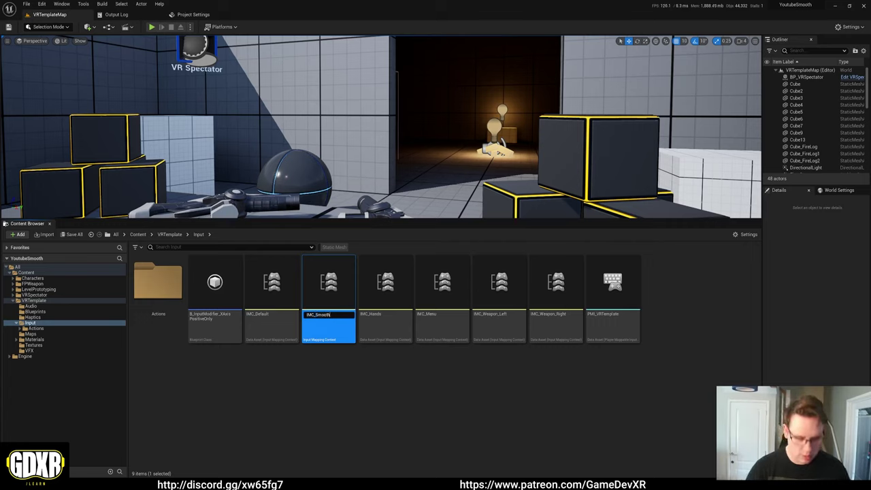
type("Locomotion")
key("Return")
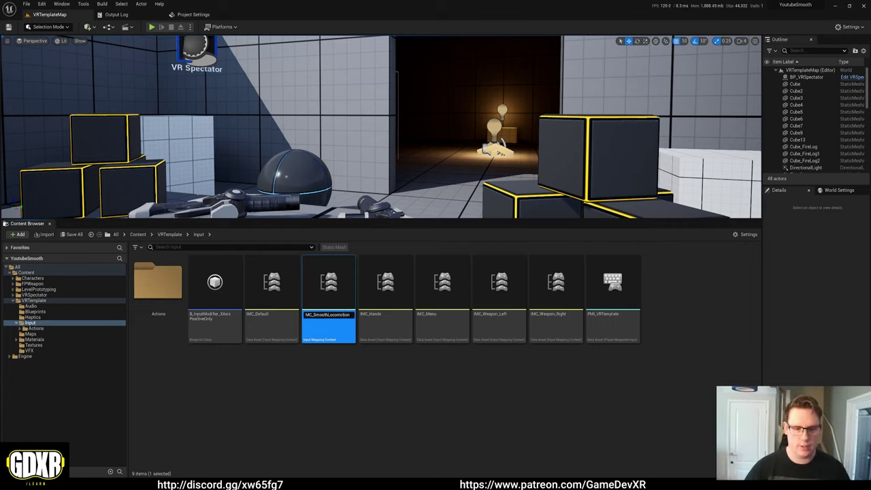
left_click(460, 353)
Step: Open IMC_SmoothLocomotion and expand Mappings to view IA_Move's four bindings and IA_Turn
left_click(446, 323)
double_click(445, 323)
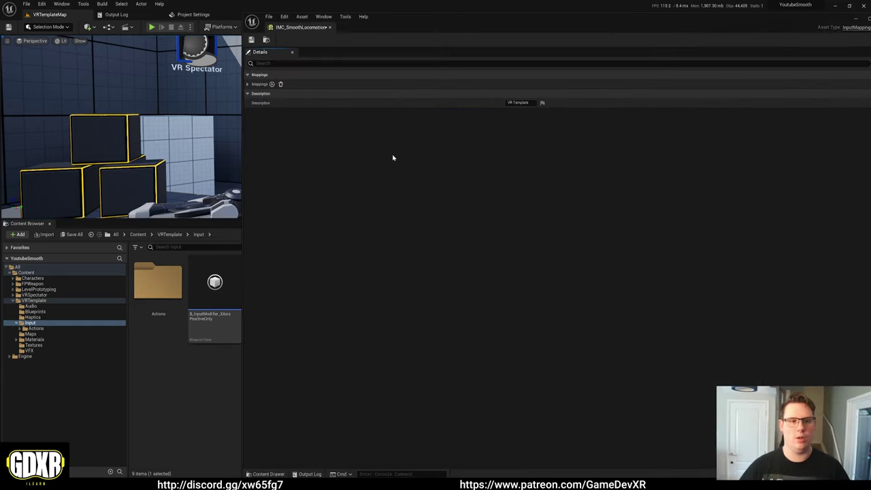
left_click(248, 84)
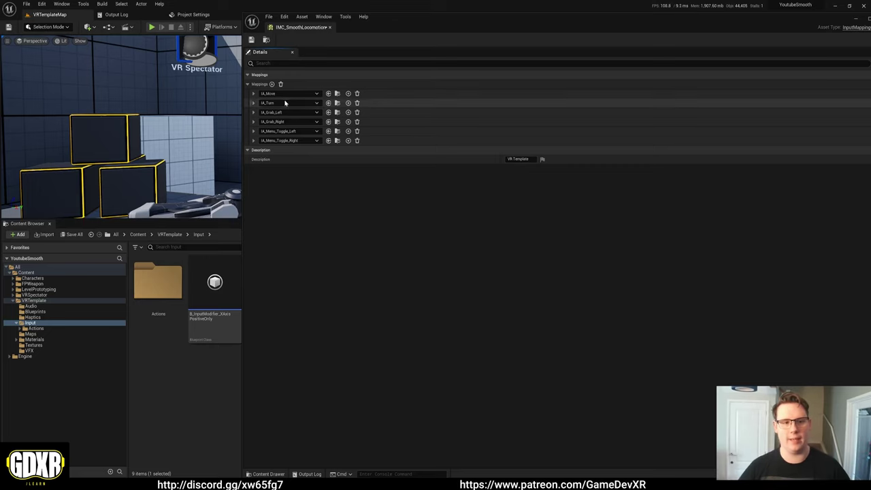
left_click(253, 94)
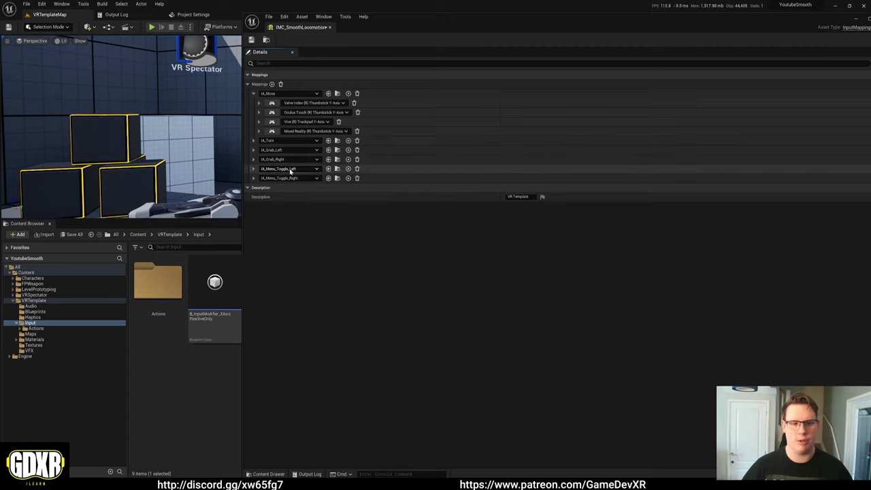
left_click(254, 140)
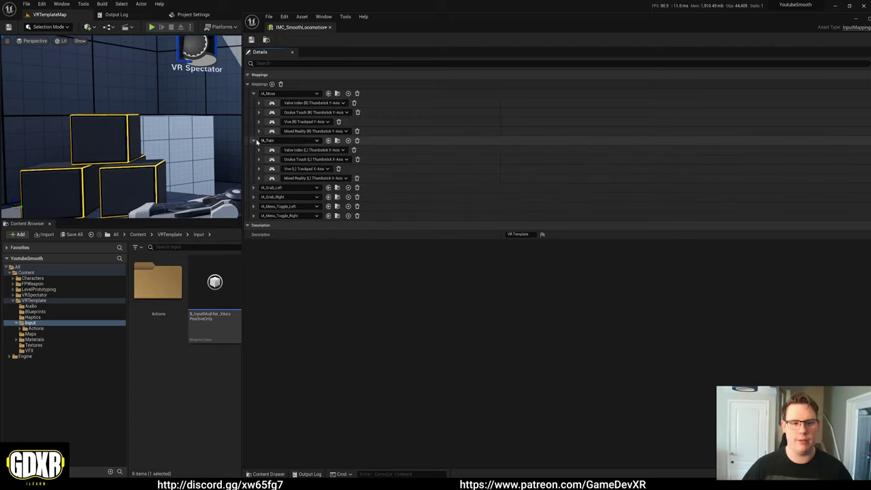
left_click(254, 140)
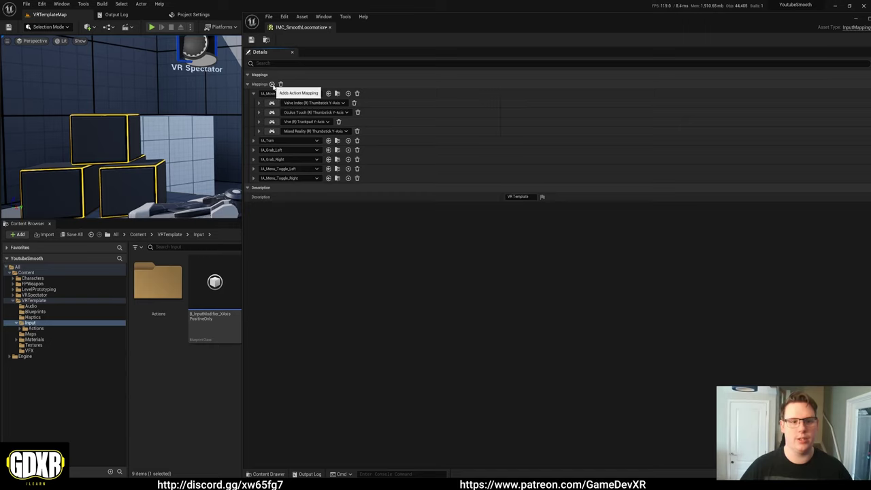
Step: Add IA_Jump and IA_Sprint mappings to IMC_SmoothLocomotion
left_click(272, 84)
left_click(294, 189)
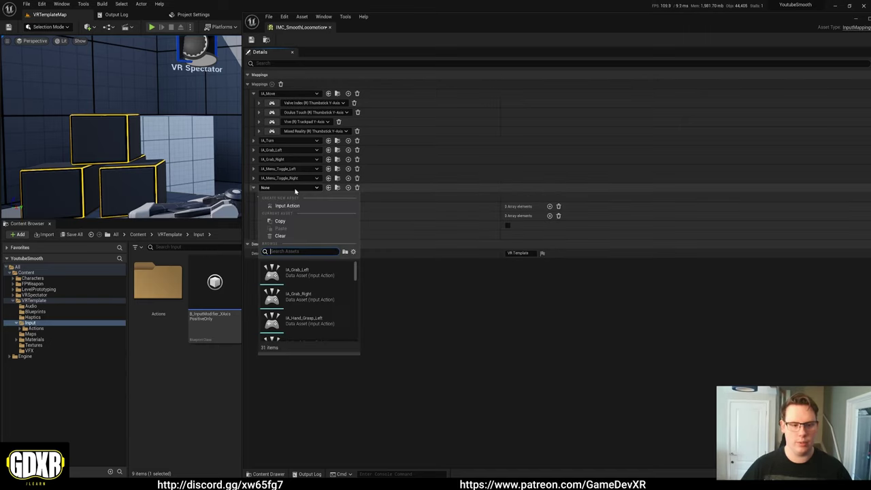
type("jump")
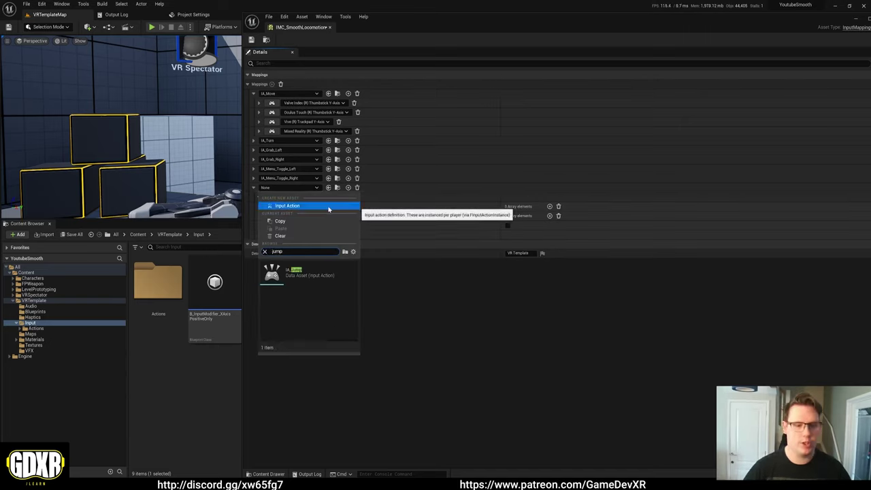
left_click(298, 272)
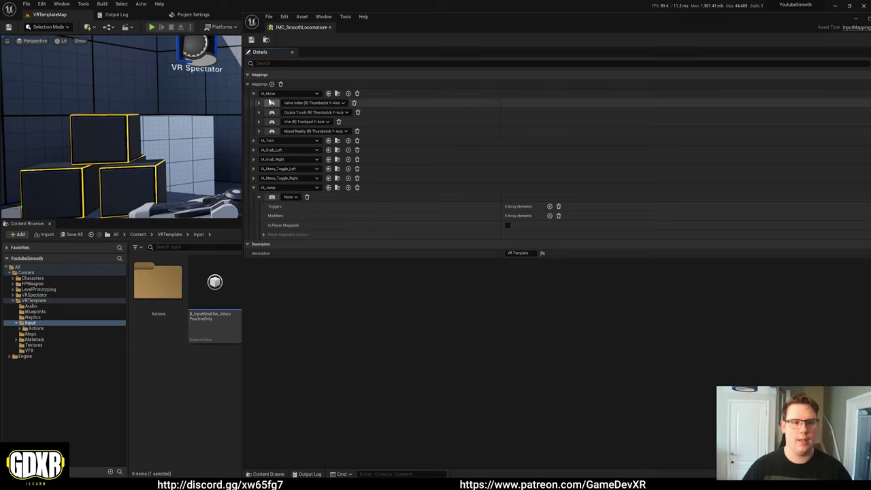
left_click(272, 83)
left_click(302, 208)
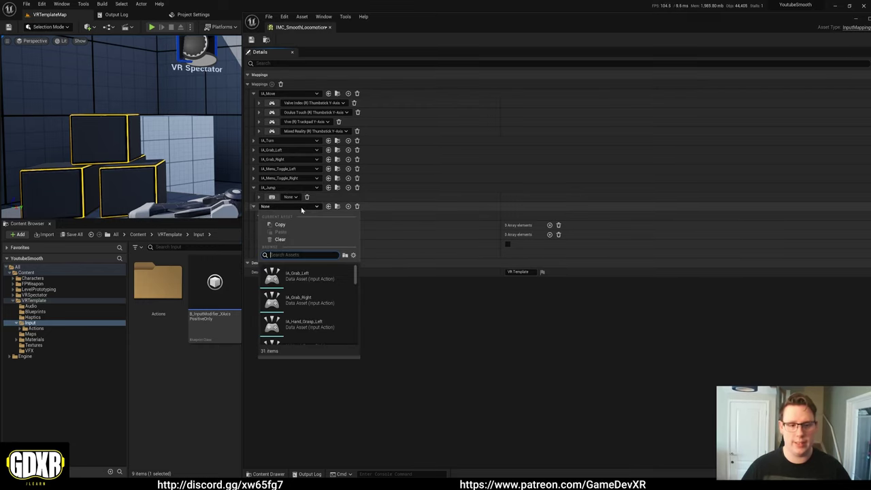
type("sprint")
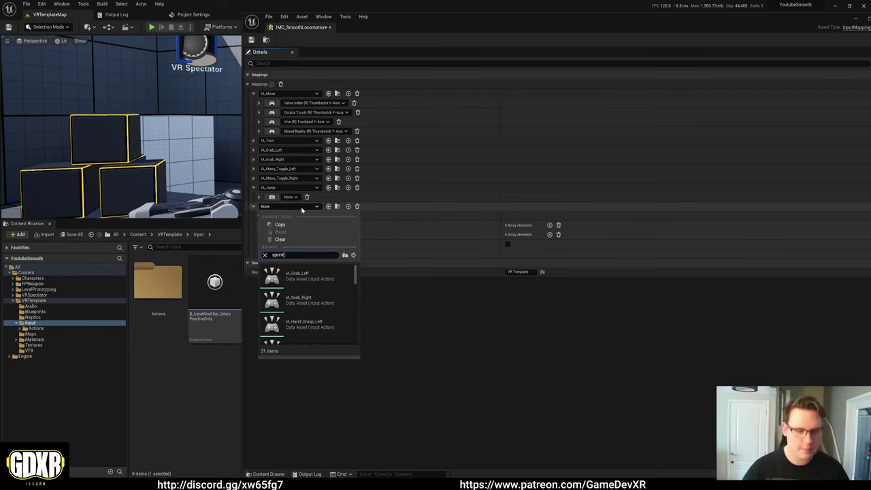
left_click(297, 274)
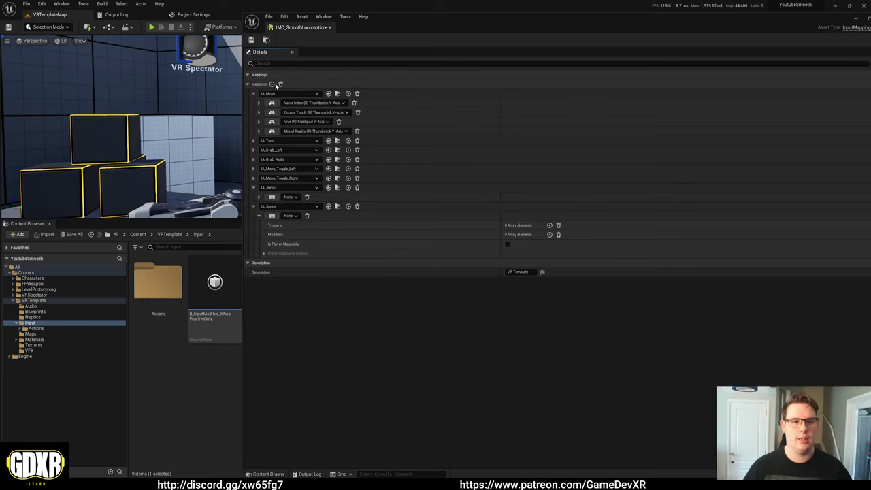
Step: Add IA_MoveForward and IA_MoveHorizontal mappings to IMC_SmoothLocomotion
left_click(272, 84)
left_click(301, 225)
type("mo")
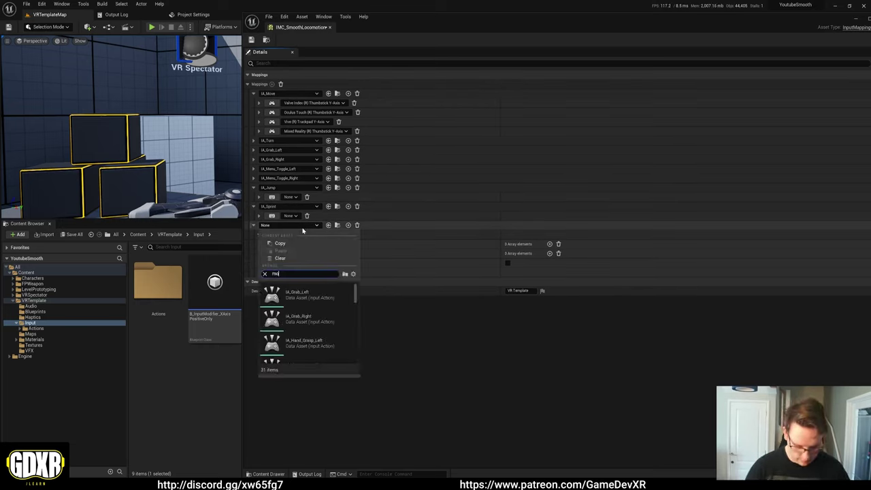
type("ve")
left_click(299, 317)
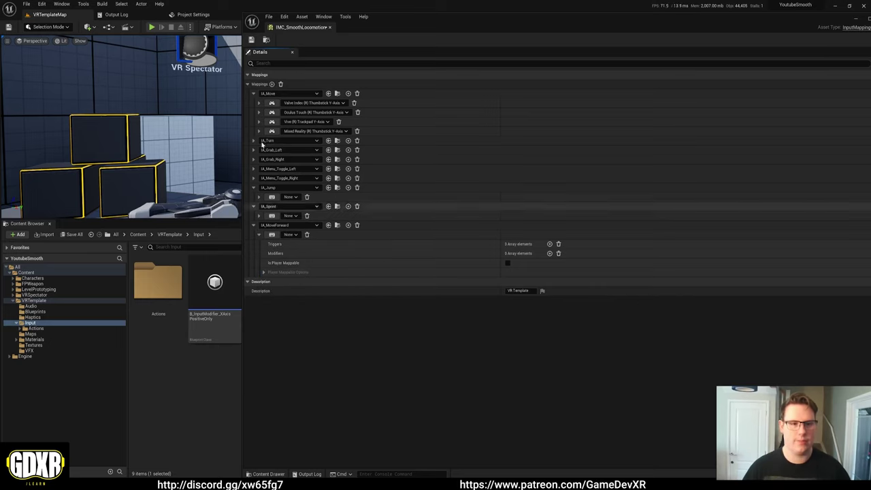
left_click(271, 84)
left_click(303, 244)
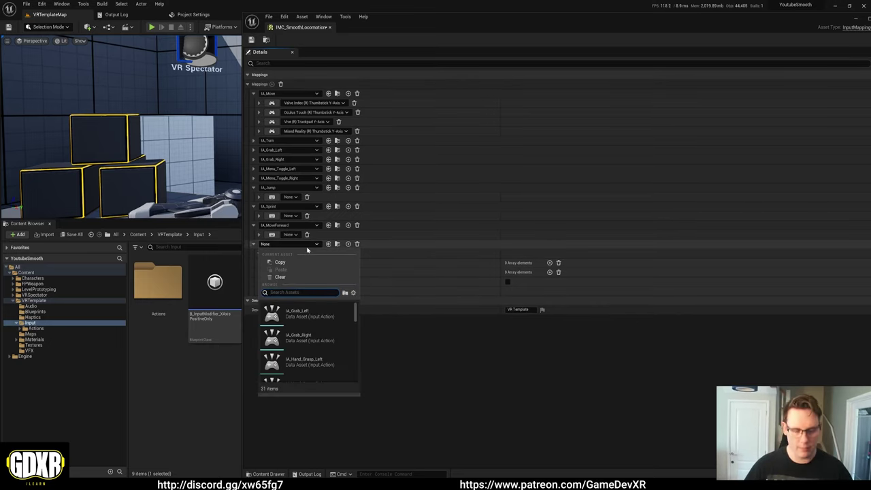
type("move")
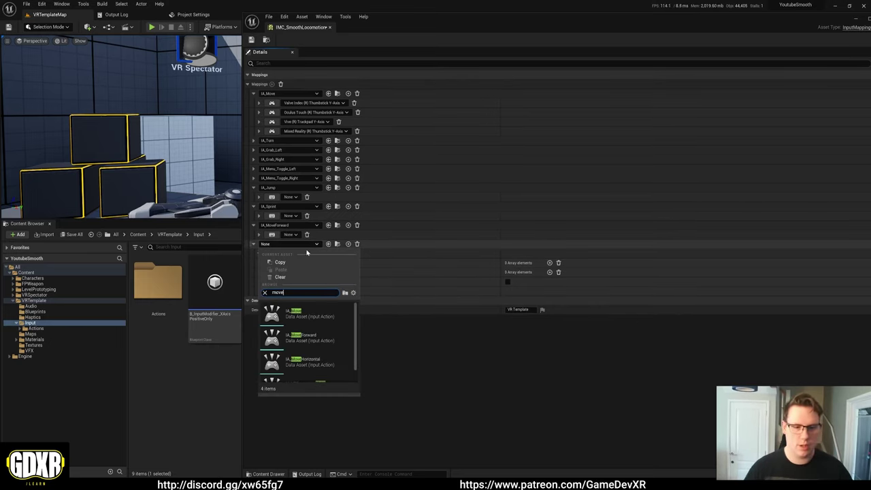
left_click(310, 361)
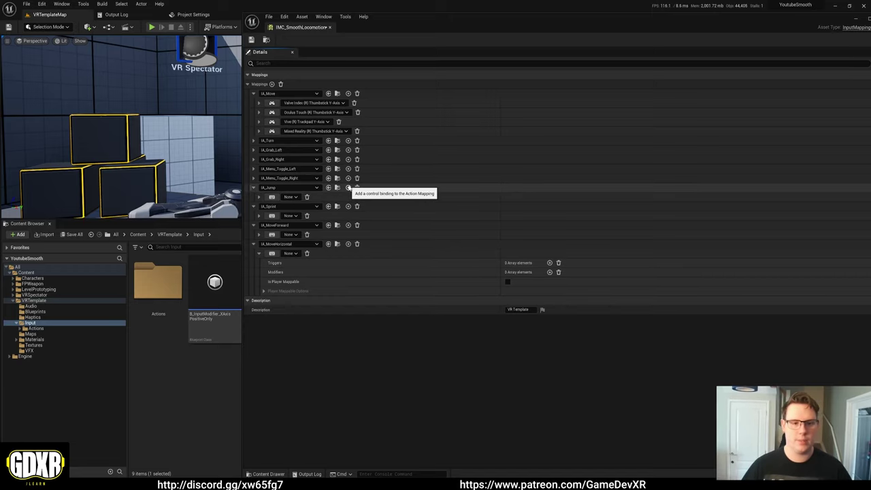
Step: Add two more controller bindings to IA_Jump, check IA_Turn's bindings, and close IMC_SmoothLocomotion
left_click(347, 187)
left_click(348, 187)
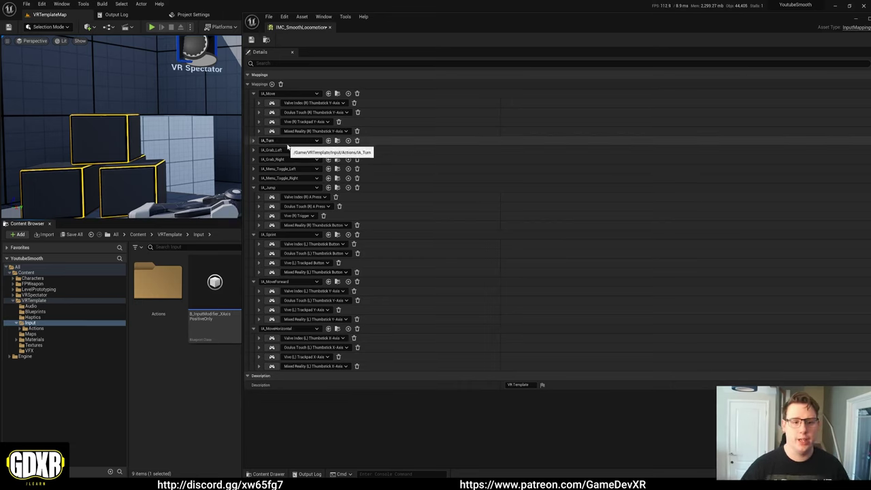
left_click(254, 140)
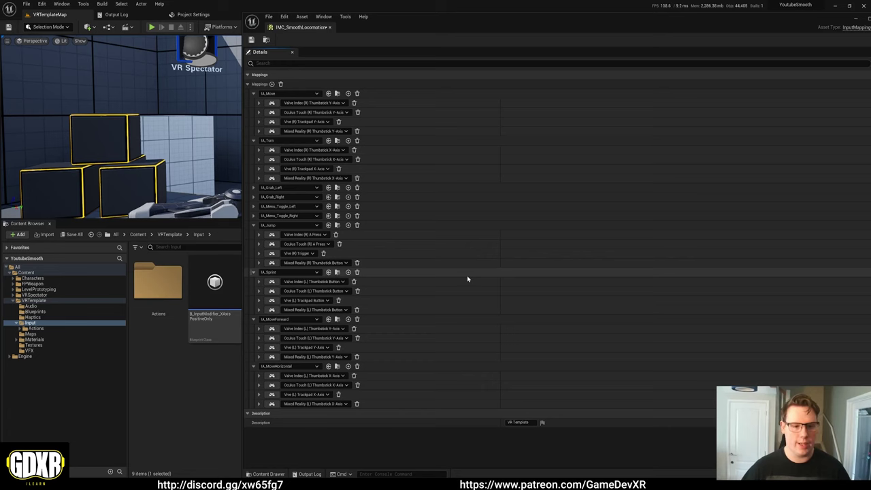
left_click(331, 28)
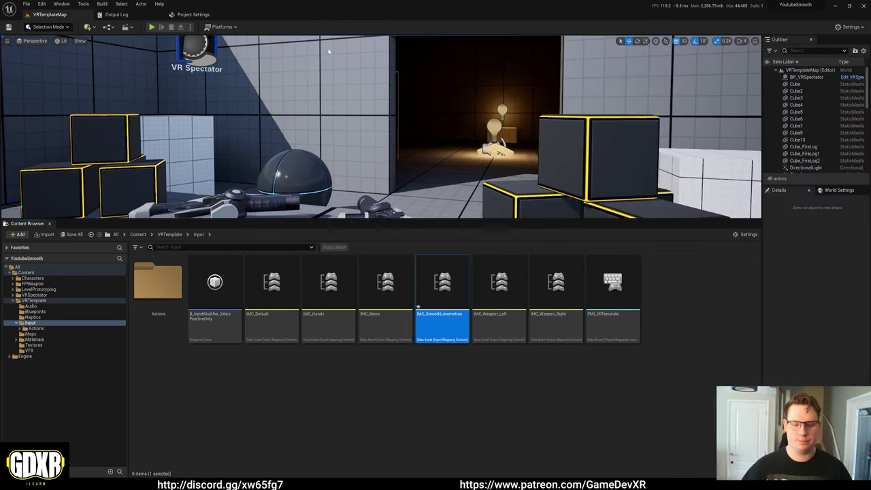
Step: Add a new PlayerMappable Contents entry set to IMC_SmoothLocomotion in PMI_VRTemplate, then close the editor
left_click(510, 400)
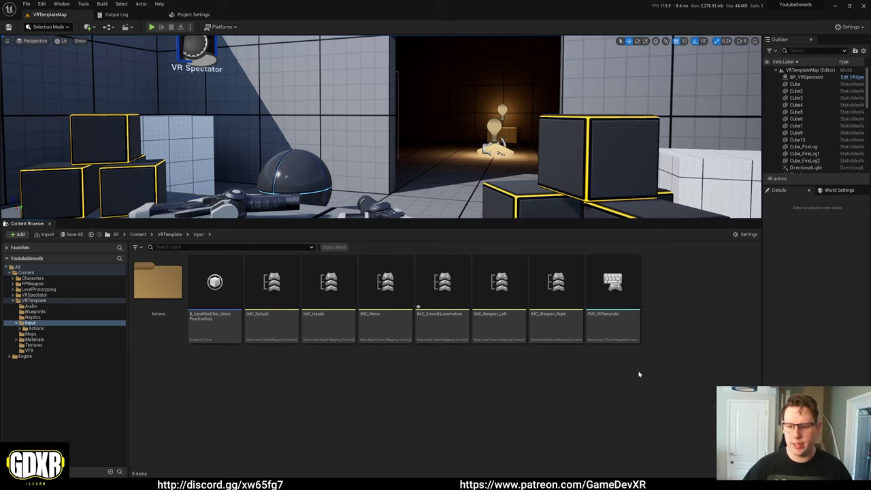
left_click(622, 320)
double_click(622, 320)
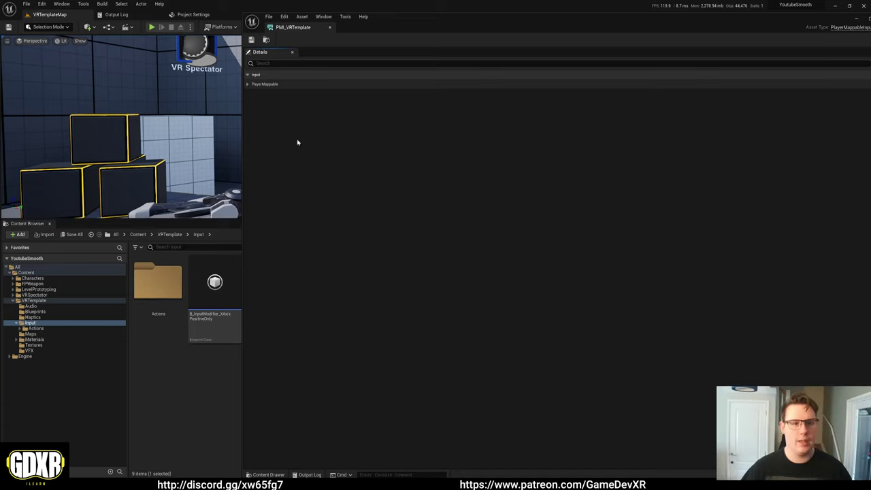
left_click(248, 84)
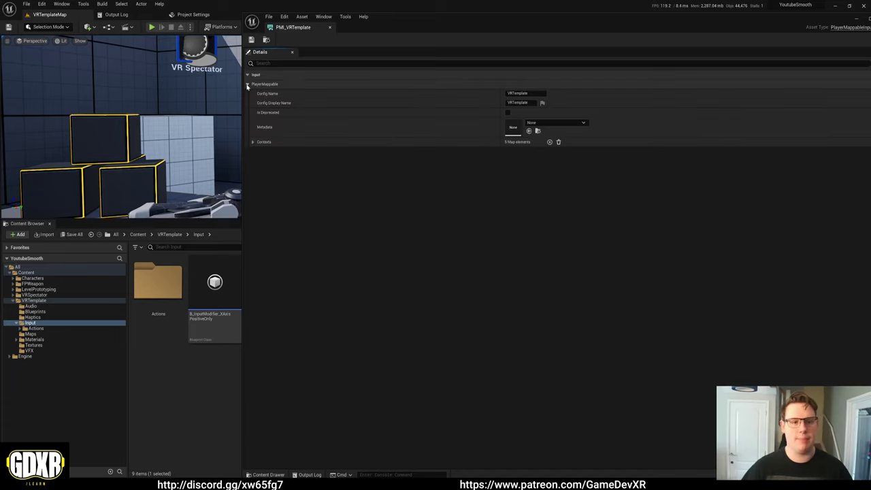
left_click(253, 142)
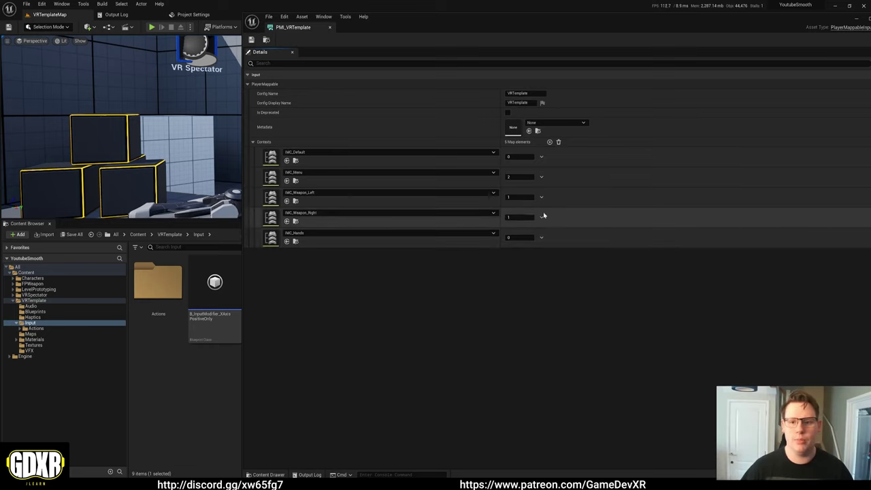
left_click(549, 141)
left_click(324, 256)
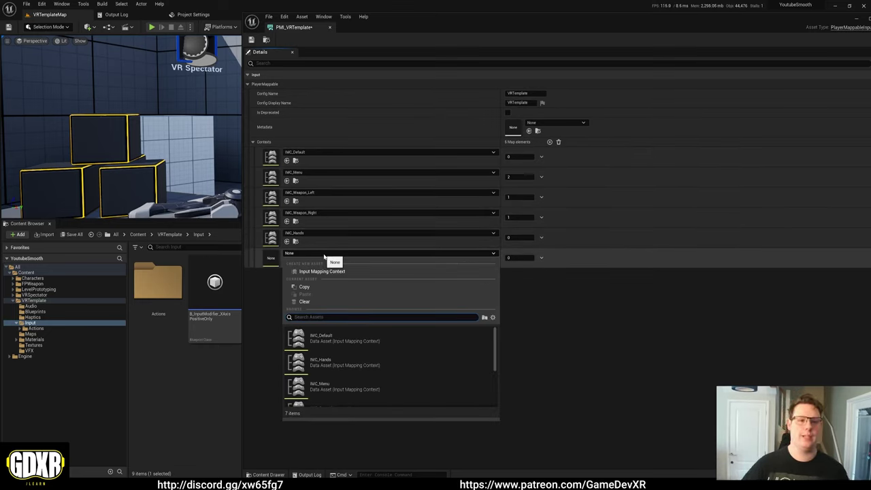
type("smooth")
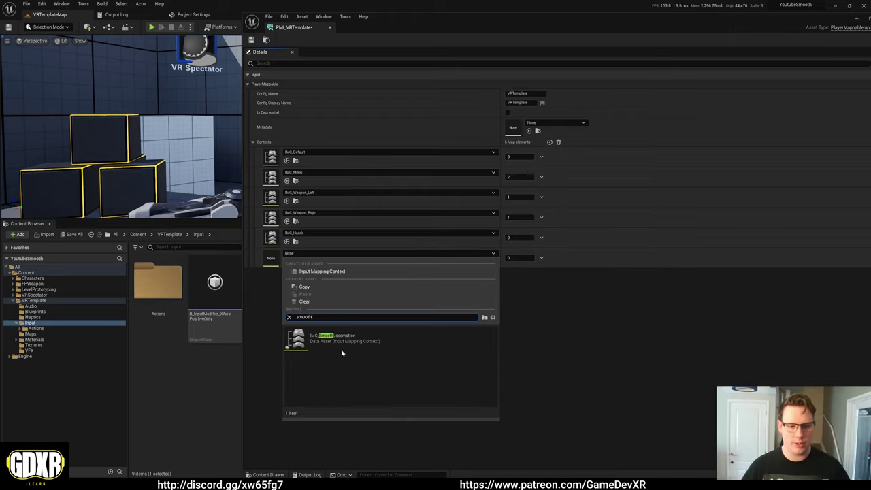
left_click(383, 346)
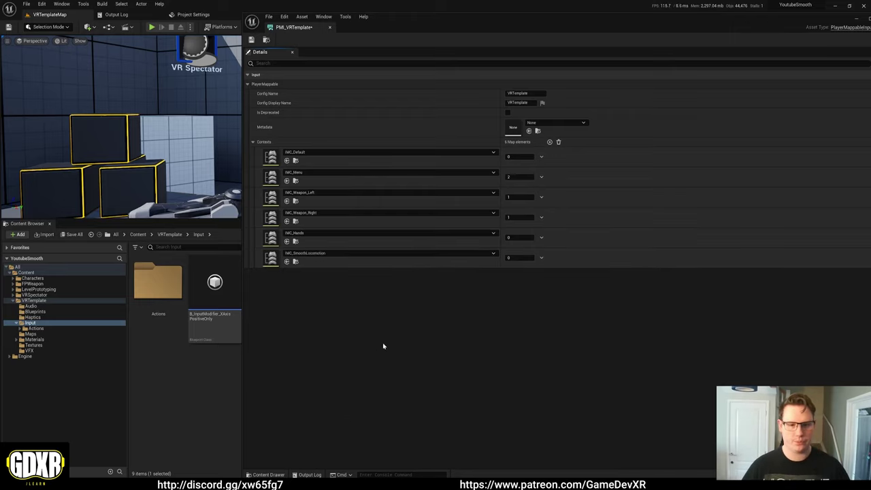
left_click(330, 27)
left_click(475, 399)
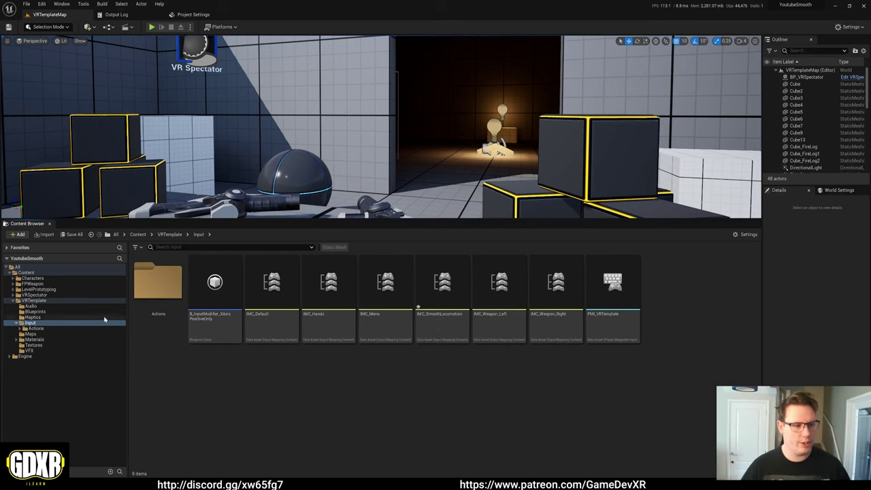
Step: Open VRPawn from the Blueprints folder in a maximized editor with Class Settings displayed
left_click(69, 311)
left_click(612, 286)
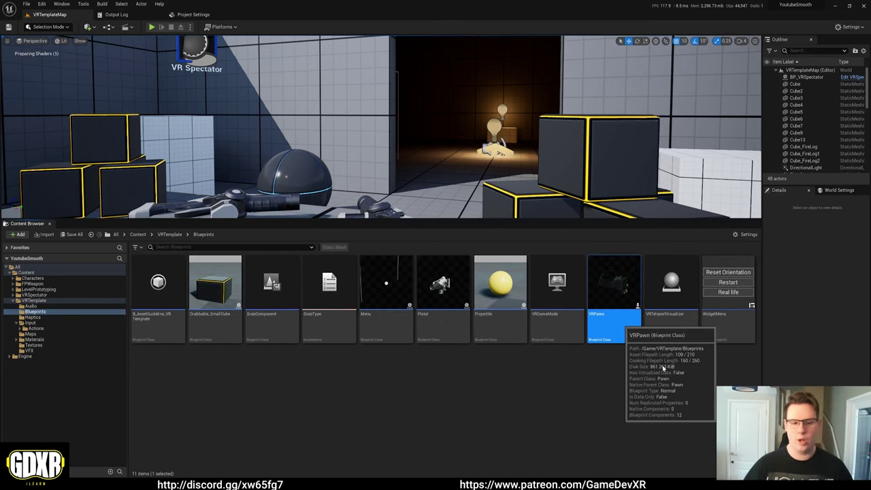
double_click(610, 333)
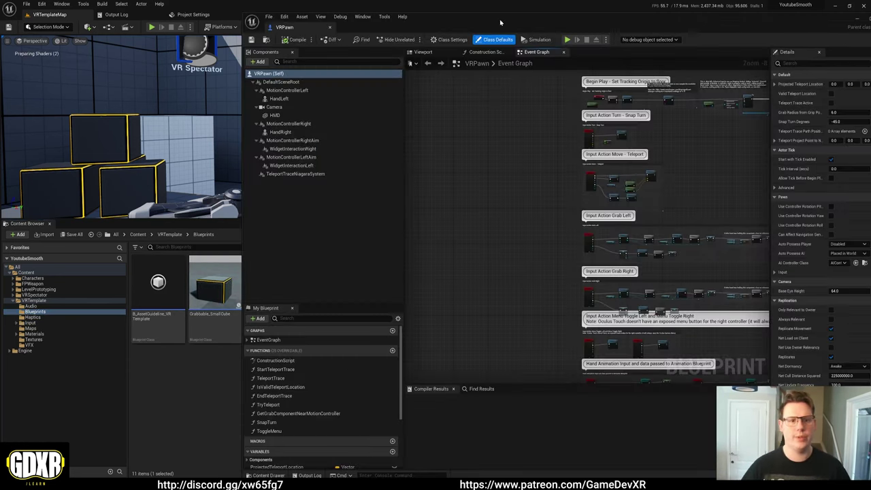
left_click_drag(501, 24, 381, 3)
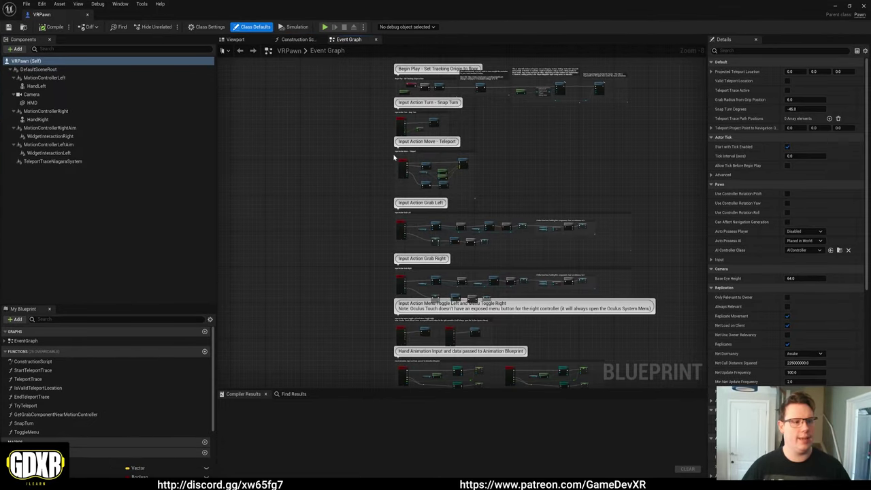
left_click(207, 27)
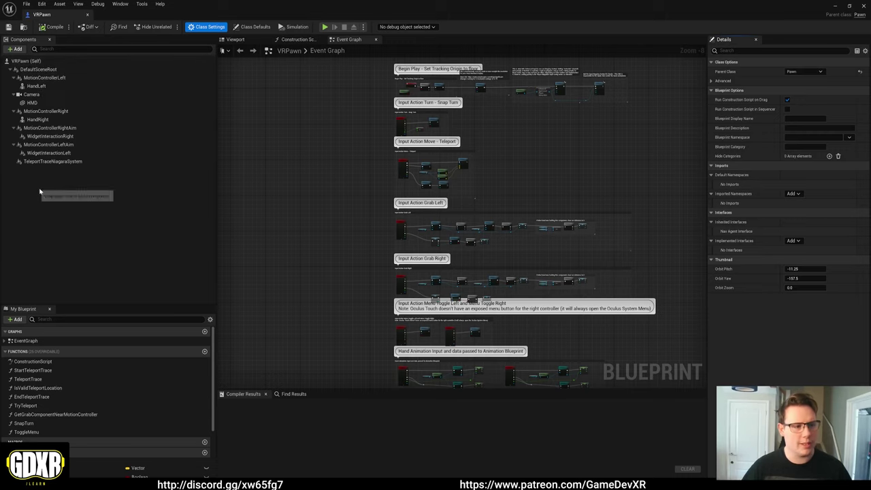
Step: Change VRPawn's parent class to Character and review the new Character Movement component's properties
left_click(800, 72)
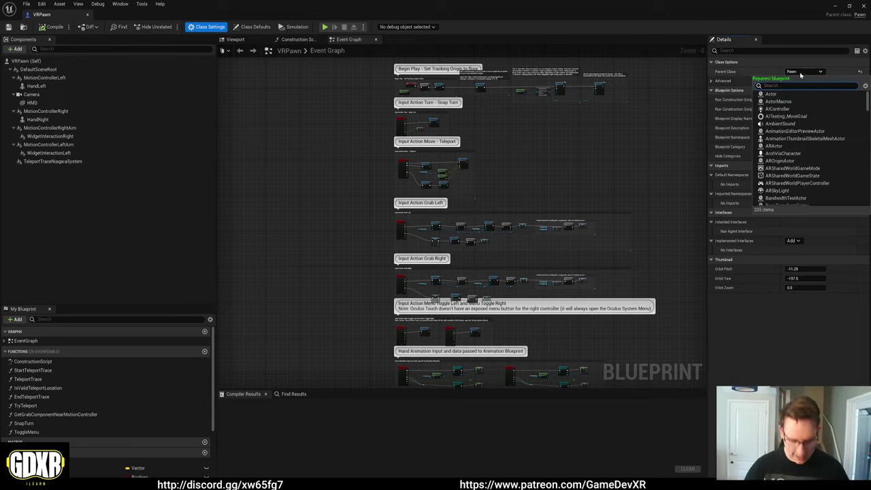
type("character")
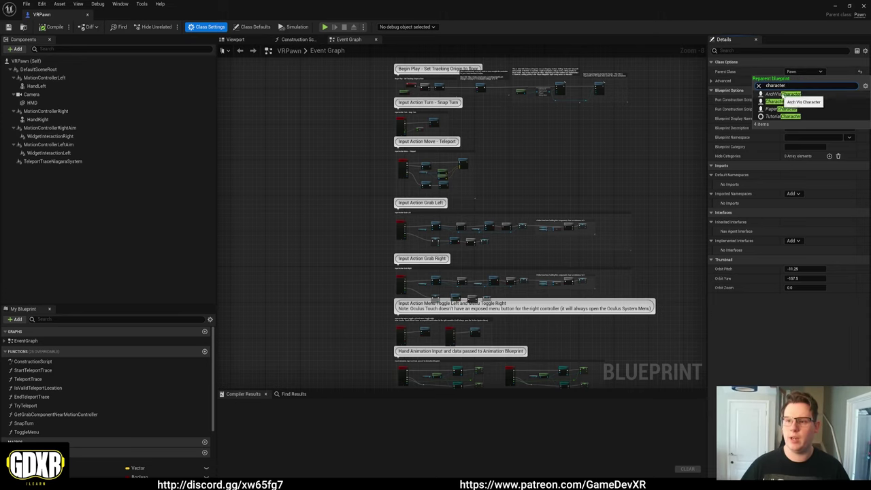
left_click(776, 103)
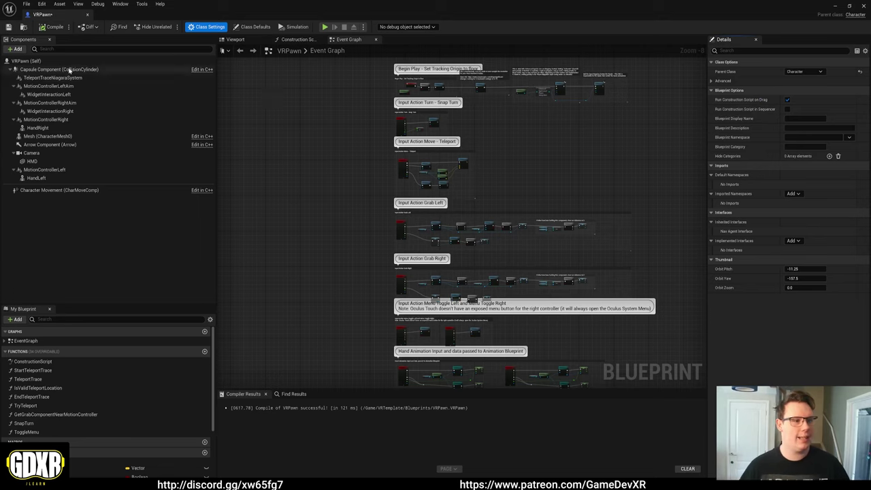
mouse_move(66, 70)
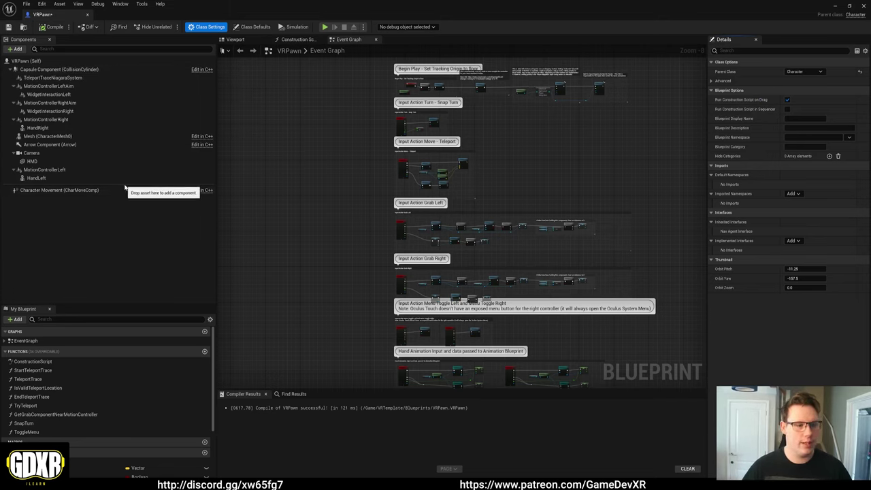
left_click(68, 190)
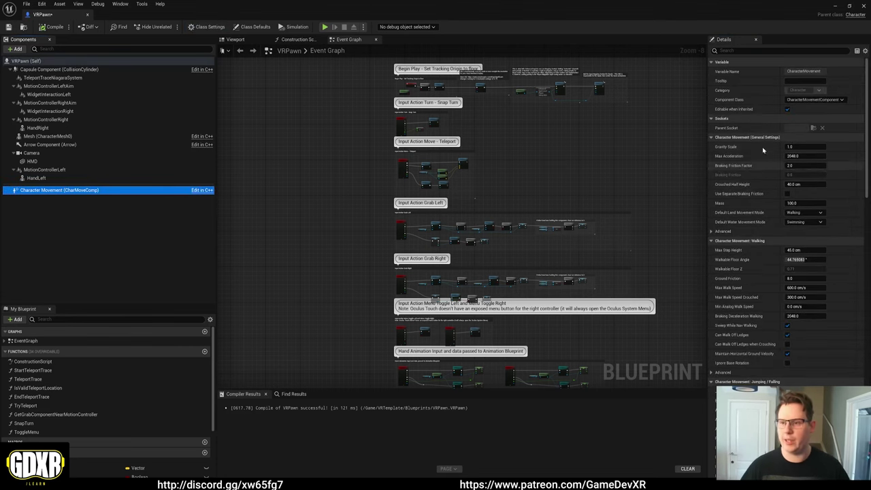
left_click_drag(866, 88, 865, 220)
scroll(865, 220, "up", 10)
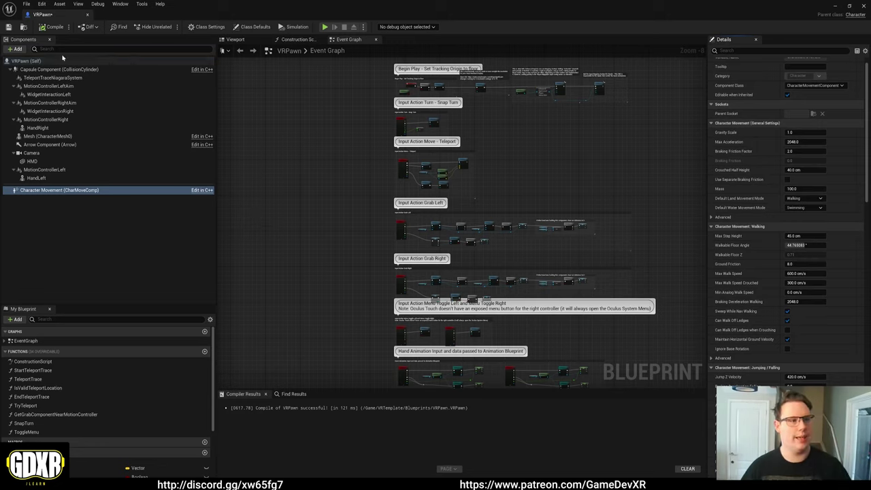
Step: Add a Scene component named VRCharacterOrigin to VRPawn
left_click(15, 49)
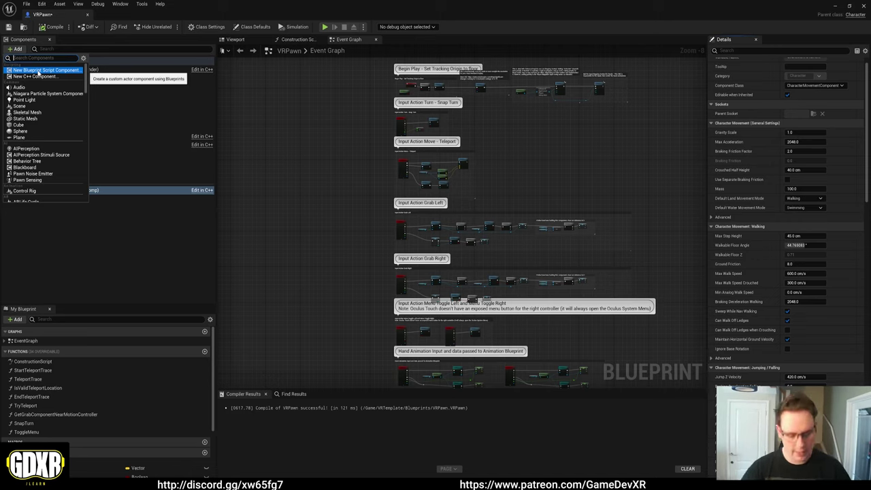
type("sc")
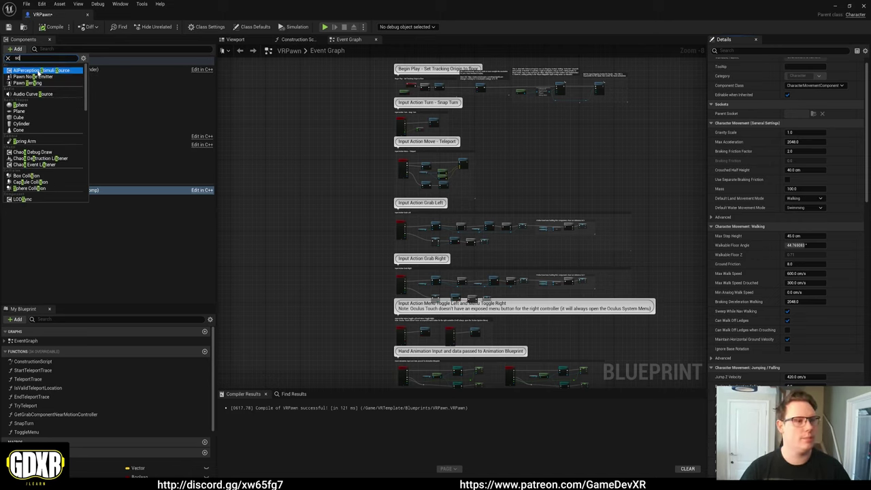
type("ene")
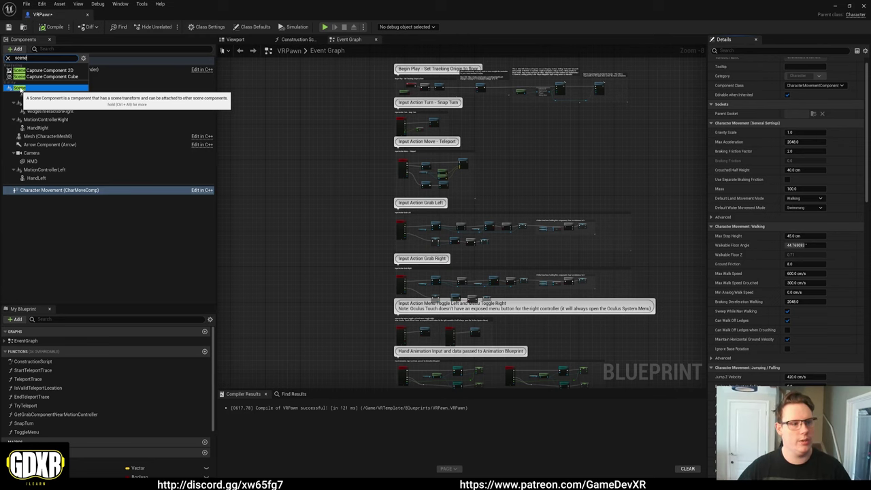
left_click(20, 89)
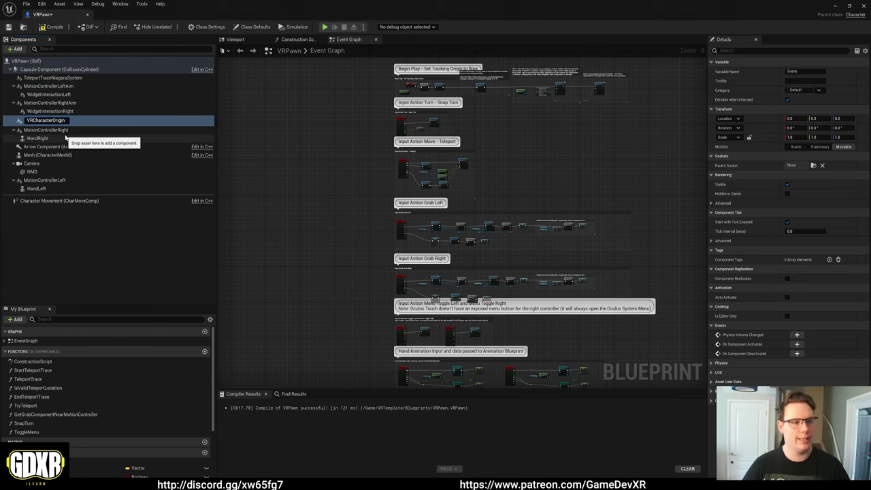
key("Return")
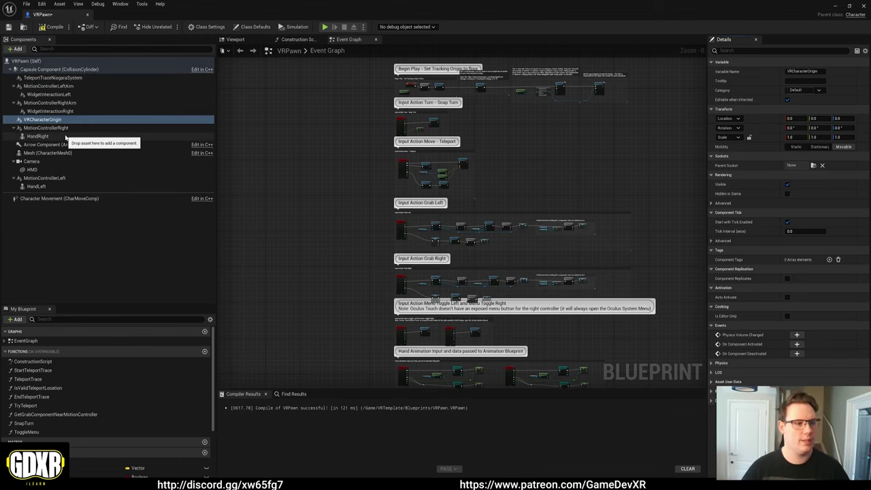
Step: Attach the camera, controller and Niagara components from TeleportTraceNiagaraSystem to HandLeft under VRCharacterOrigin
left_click(53, 78)
left_click(38, 186, "shift")
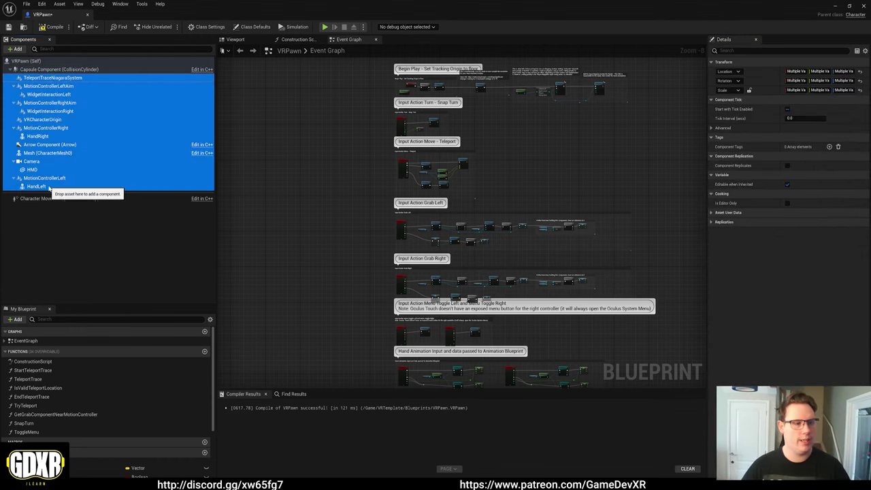
left_click(37, 145, "ctrl")
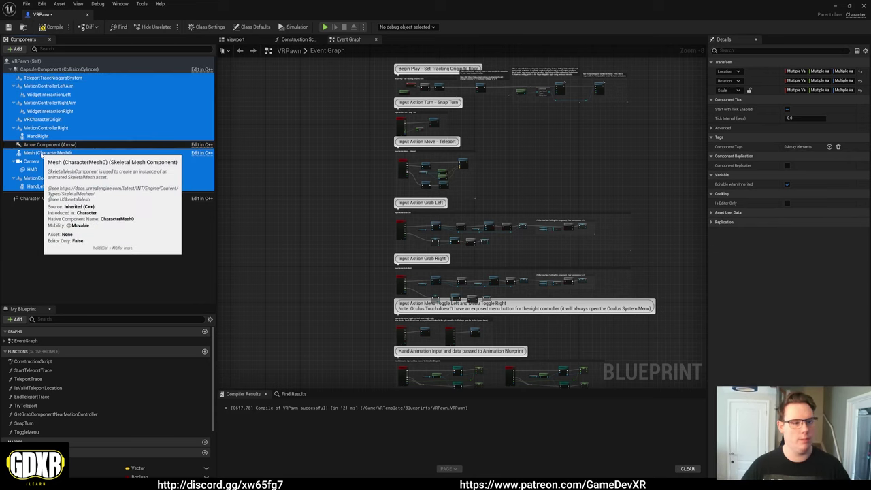
left_click(37, 153, "ctrl")
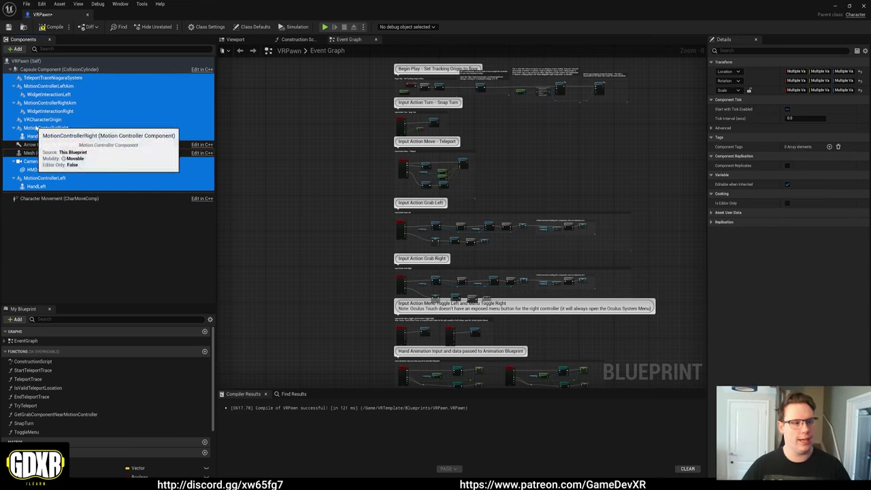
left_click(40, 120, "ctrl")
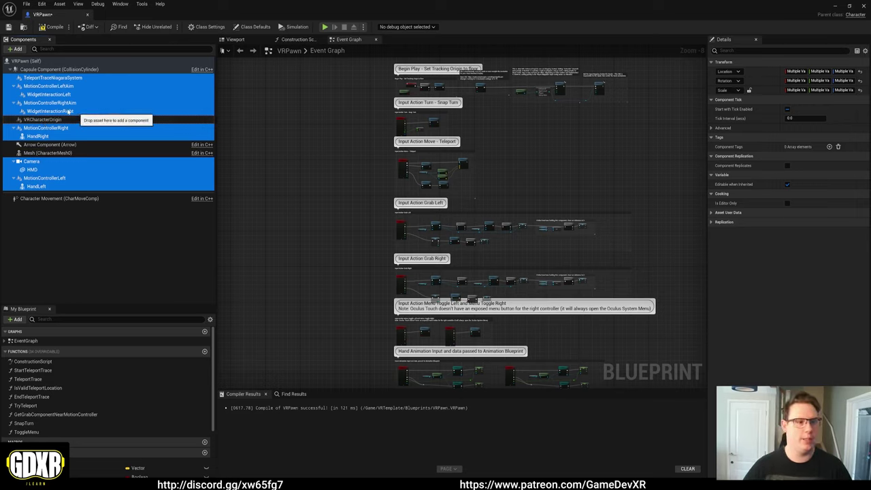
left_click_drag(65, 111, 58, 121)
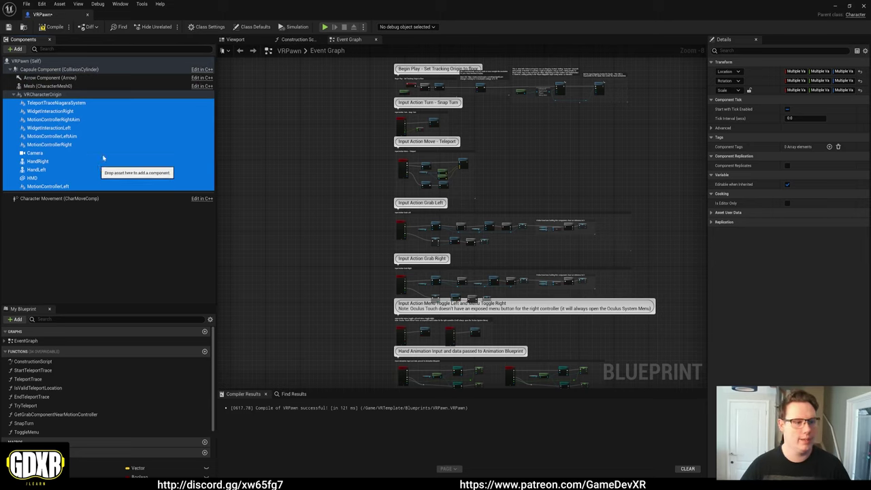
left_click(109, 102)
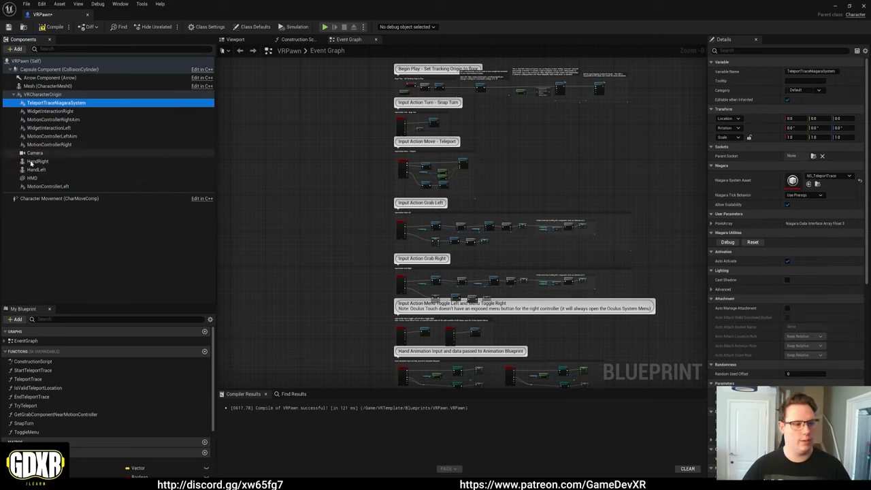
Step: Re-nest HMD under Camera, hands under their motion controllers, and WidgetInteractionLeft under MotionControllerLeftAim
left_click_drag(32, 179, 40, 155)
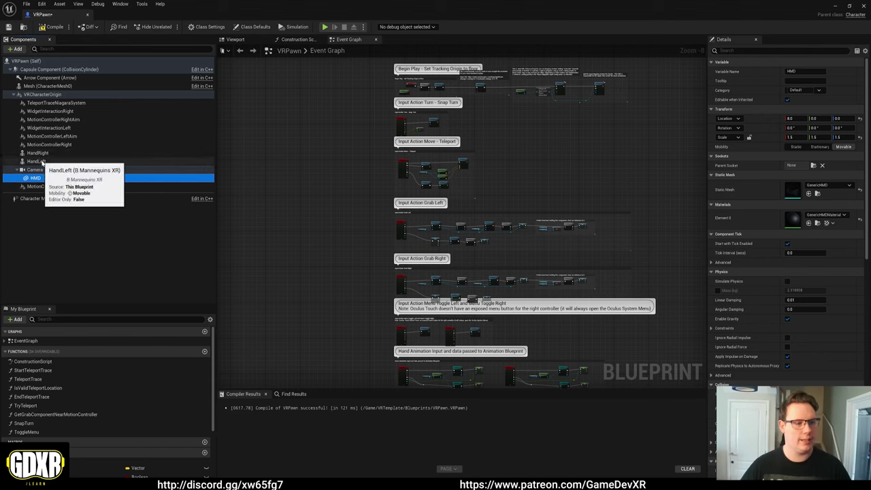
left_click_drag(38, 161, 65, 180)
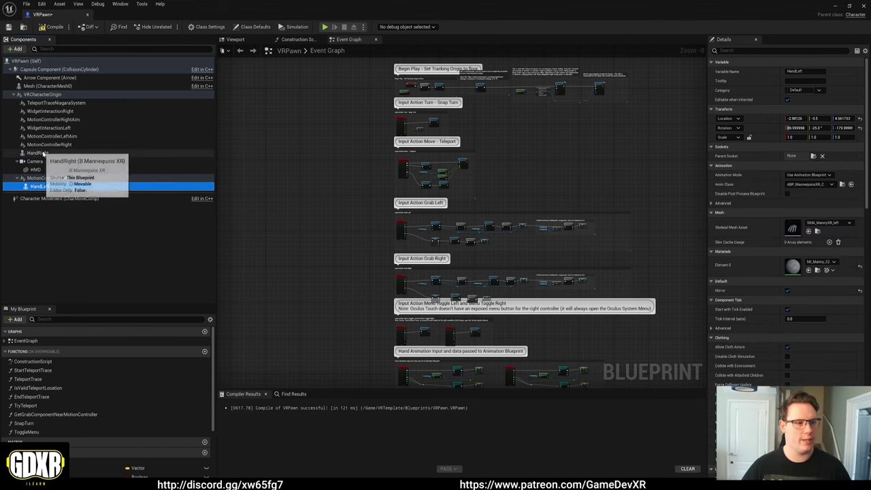
left_click_drag(38, 153, 59, 146)
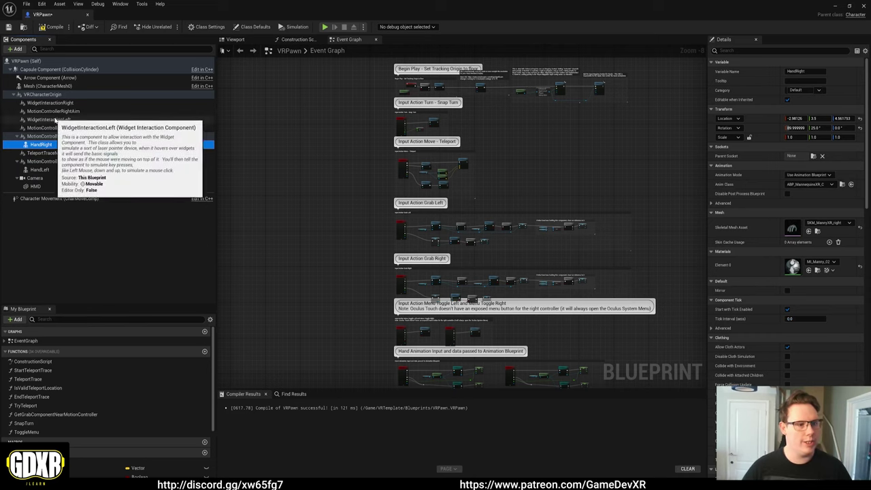
left_click_drag(58, 120, 75, 113)
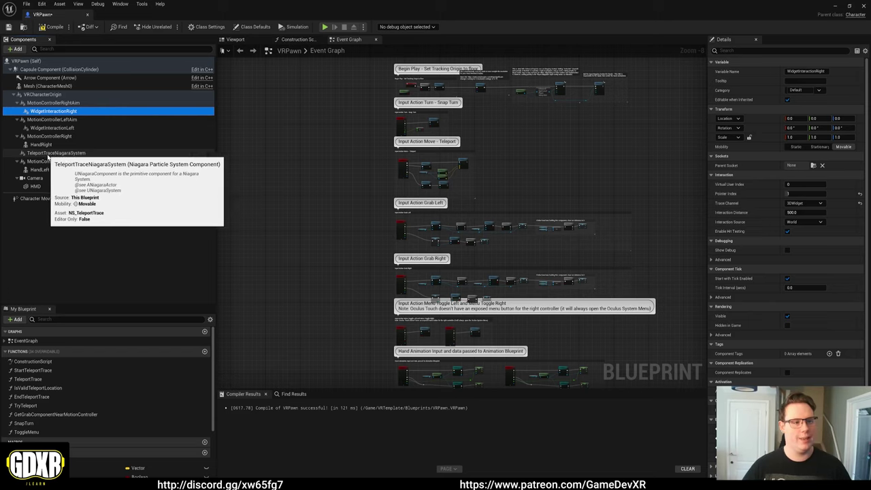
Step: Collapse the four motion controller entries, then compile and save VRPawn
left_click(18, 136)
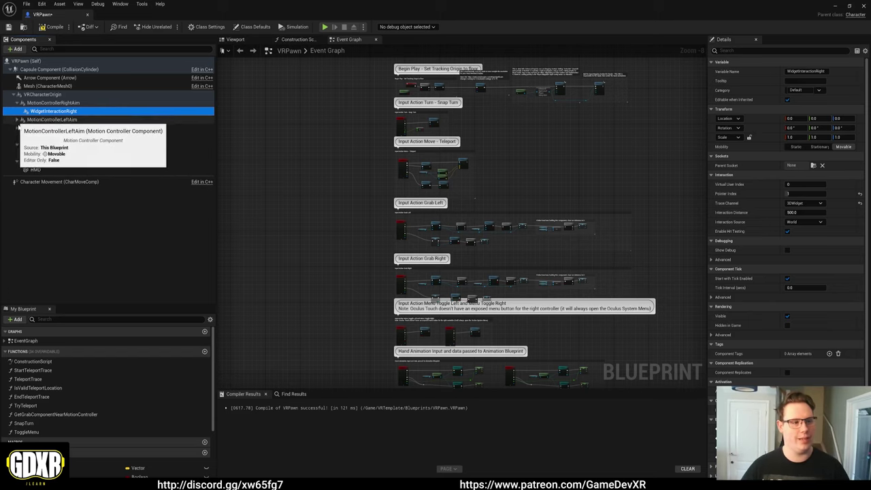
left_click(18, 119)
left_click(17, 144)
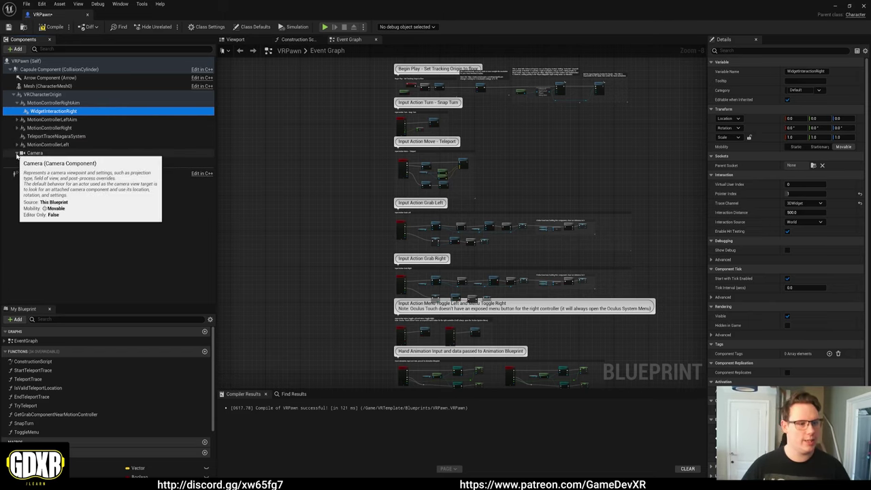
left_click(17, 103)
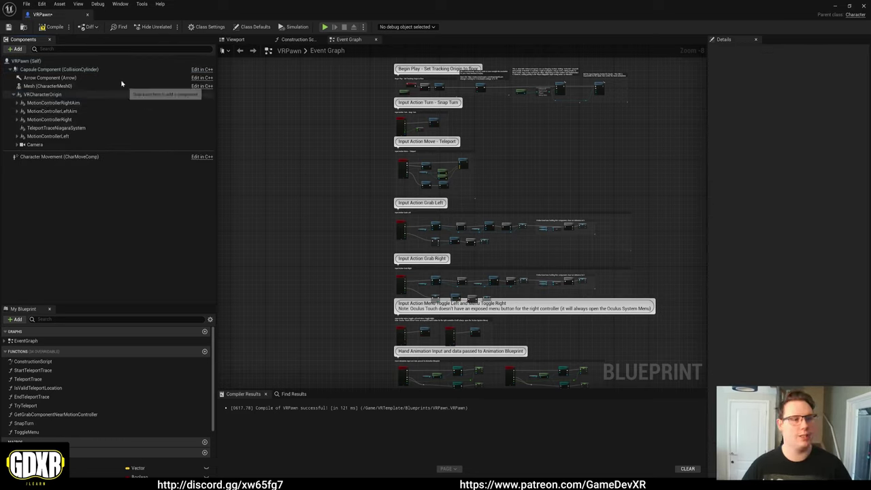
left_click(53, 27)
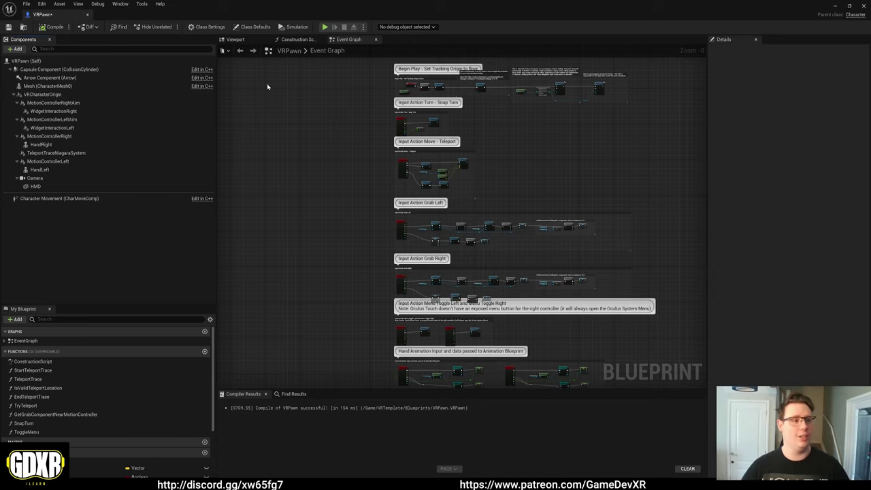
left_click(26, 4)
left_click(102, 43)
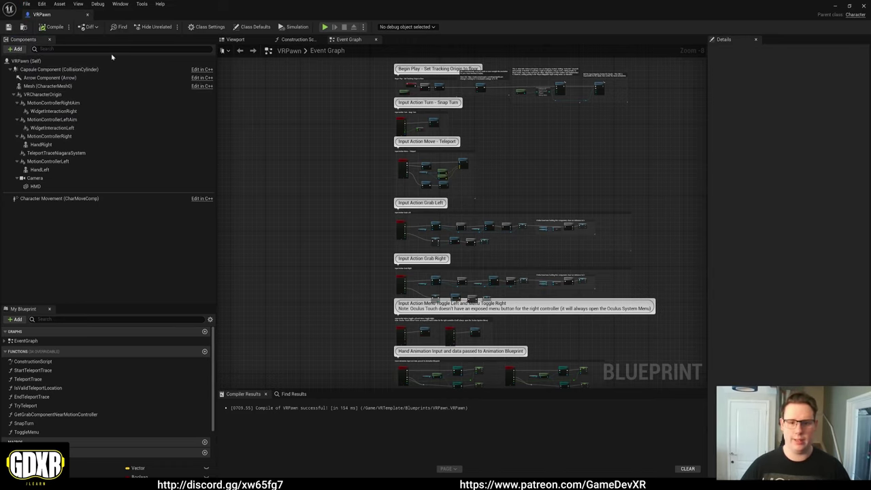
Step: Select VRCharacterOrigin and frame the pawn in the 3D Viewport
right_click_drag(629, 170, 443, 206)
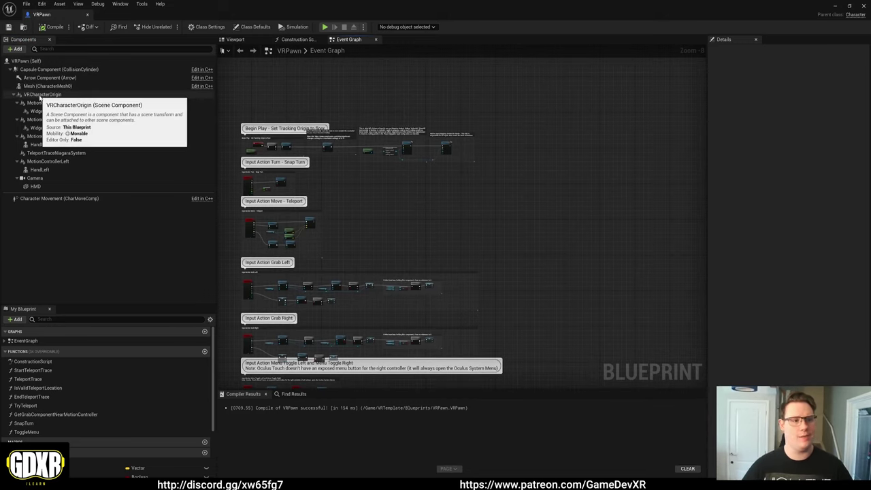
left_click(39, 94)
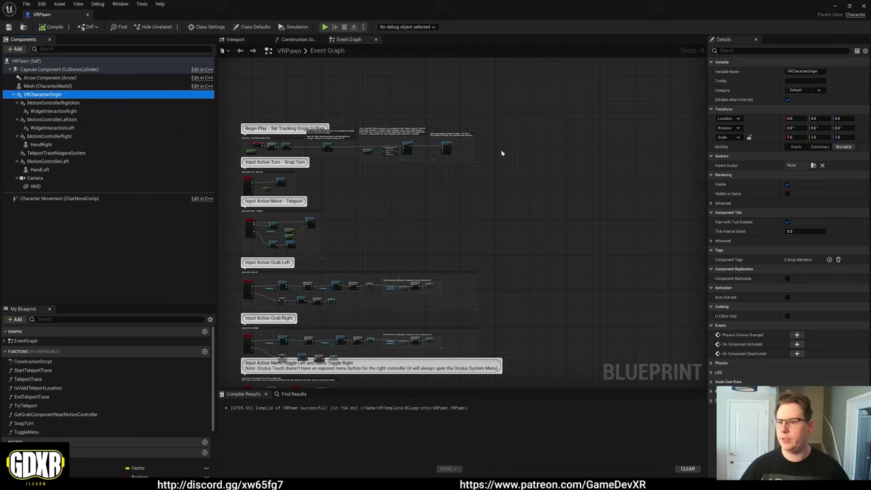
left_click(236, 39)
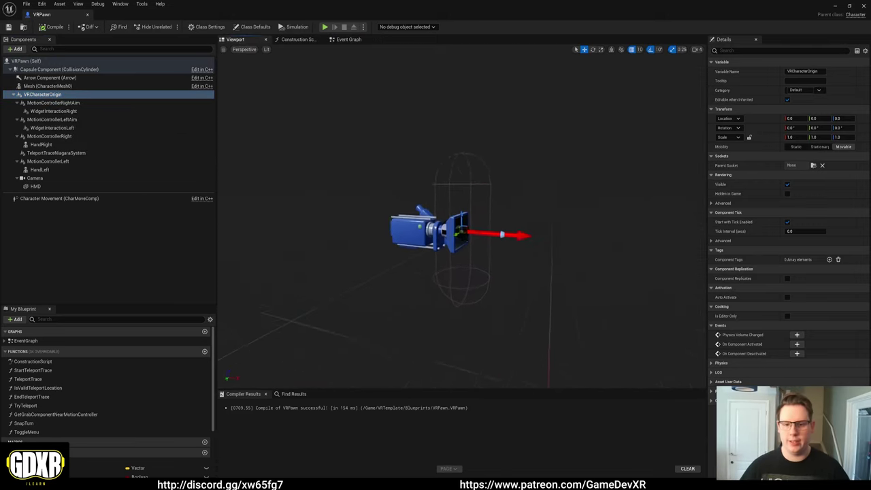
left_click_drag(519, 233, 549, 186)
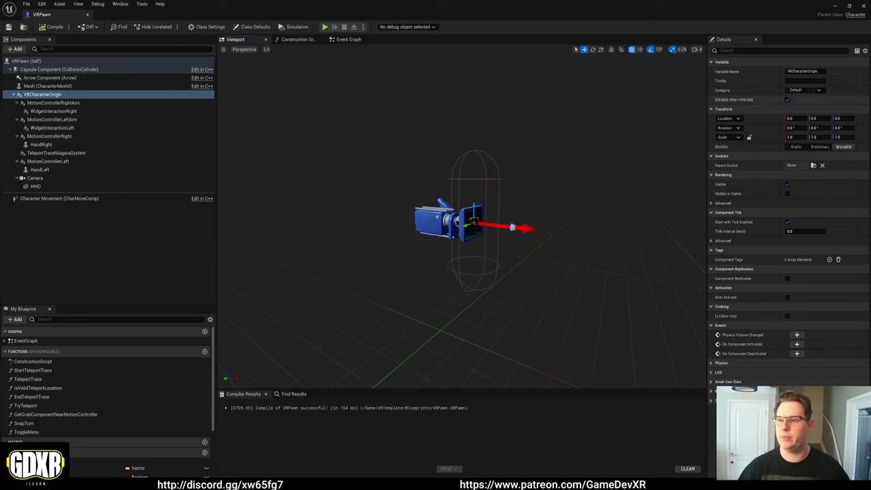
Step: Set VRCharacterOrigin's Location Z to -90, then return to the Event Graph
left_click(838, 119)
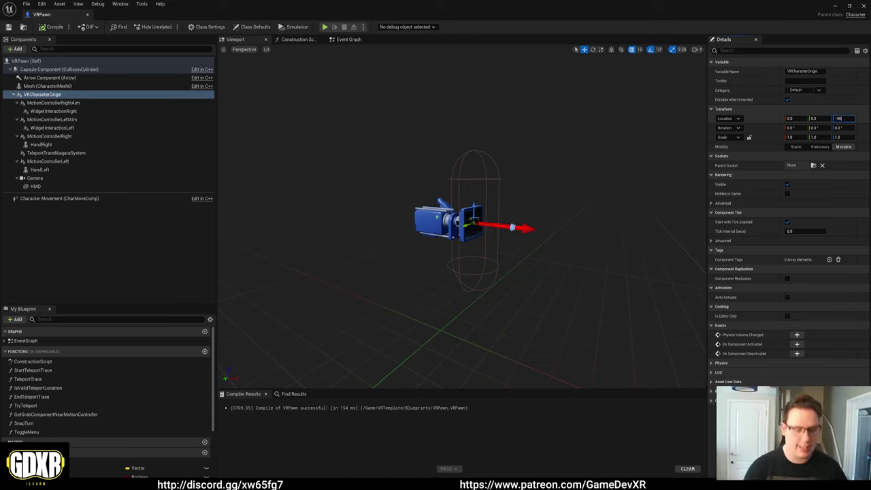
key("Return")
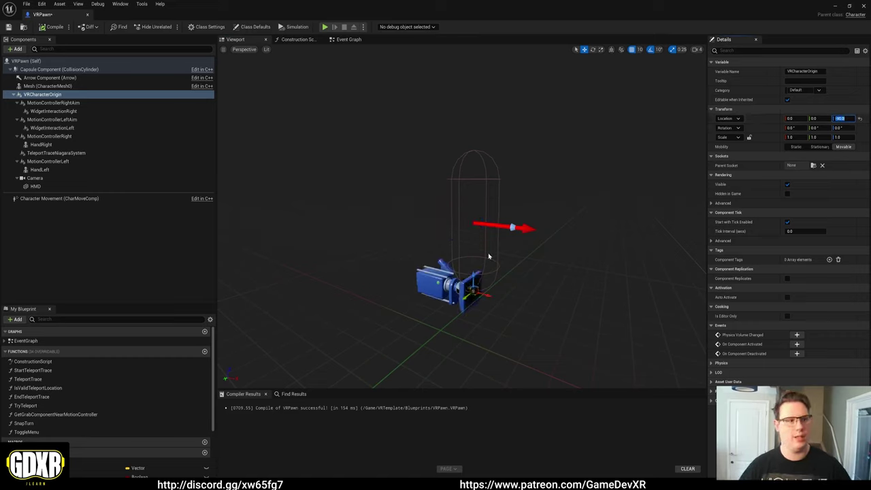
left_click_drag(478, 250, 449, 242)
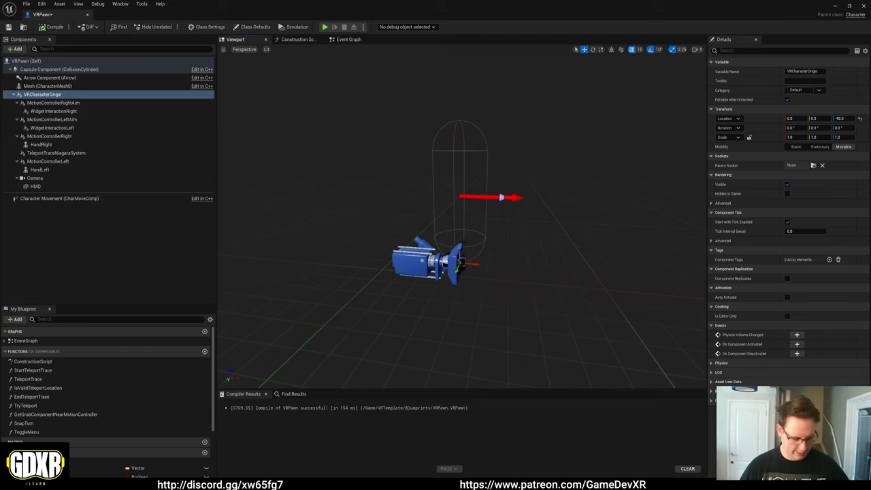
type("0")
key("Return")
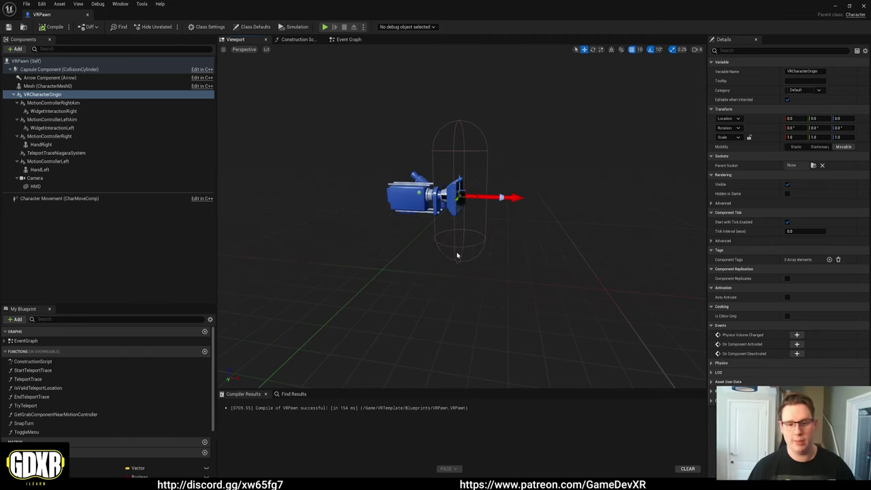
left_click(837, 118)
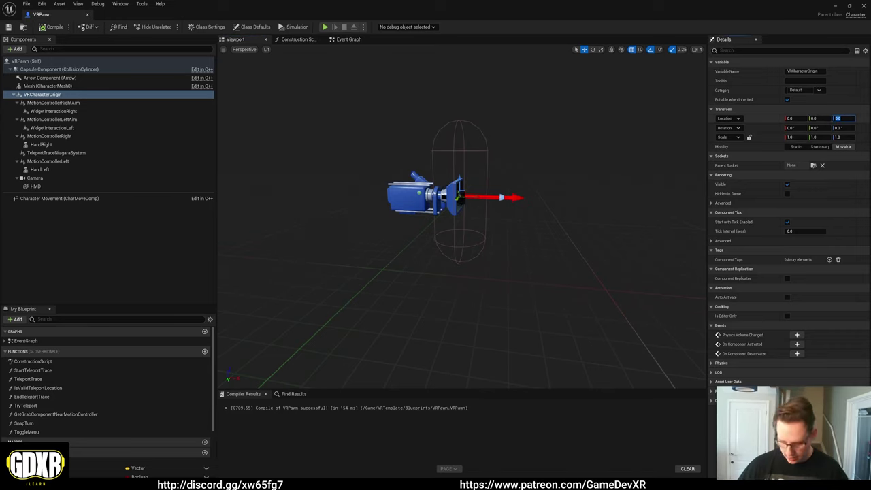
type("-90")
key("Return")
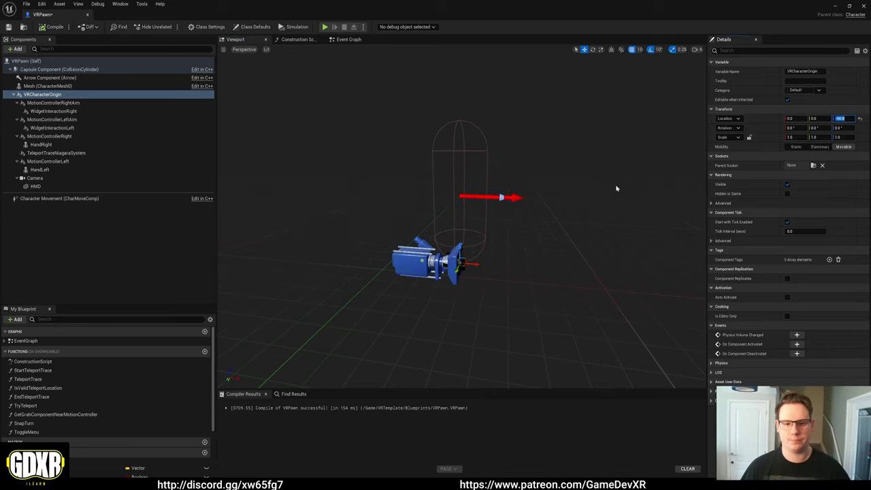
left_click(340, 40)
Step: Switch the first Add Mapping Context node's Mapping Context from IMC_Default to IMC_SmoothLocomotion
scroll(300, 124, "up", 5)
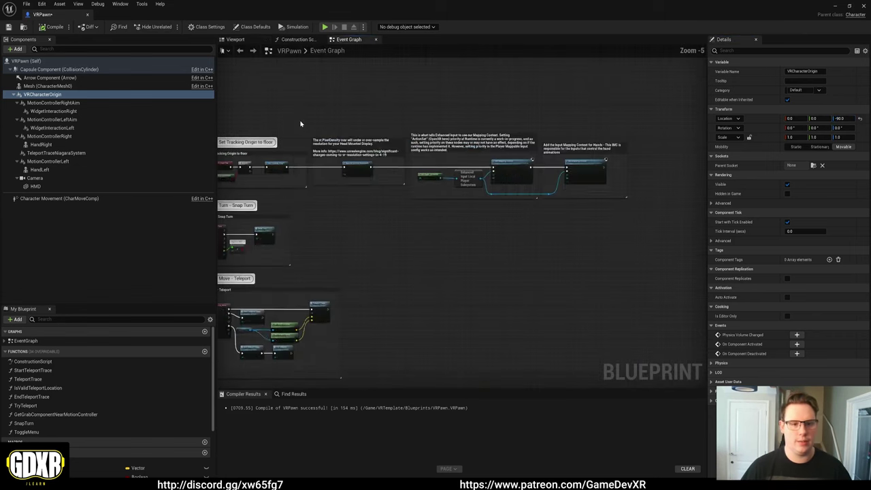
right_click_drag(485, 180, 330, 160)
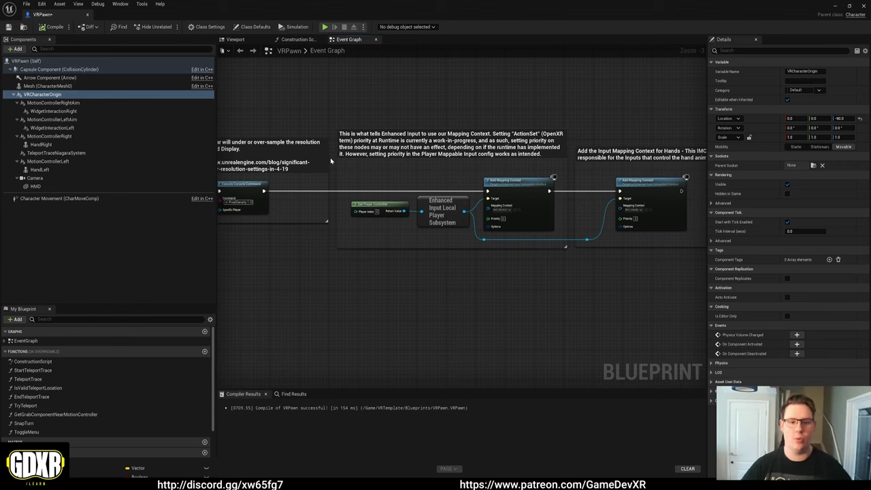
scroll(502, 213, "up", 3)
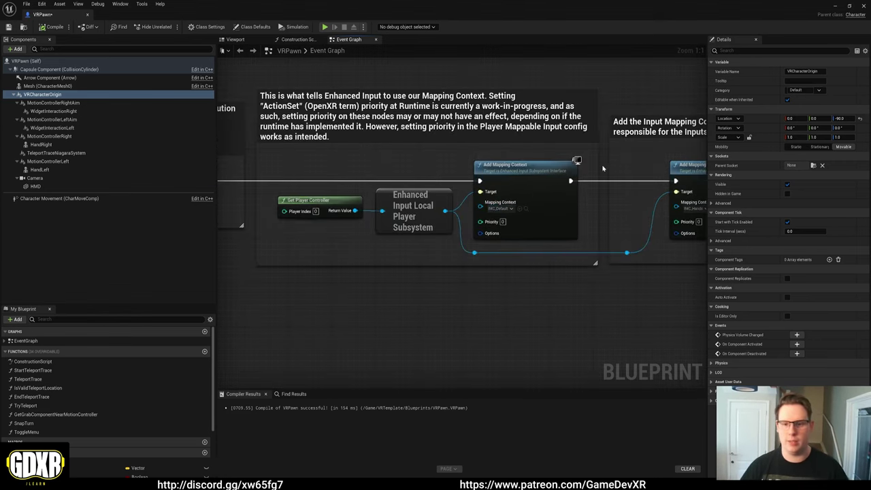
left_click(502, 208)
type("sm")
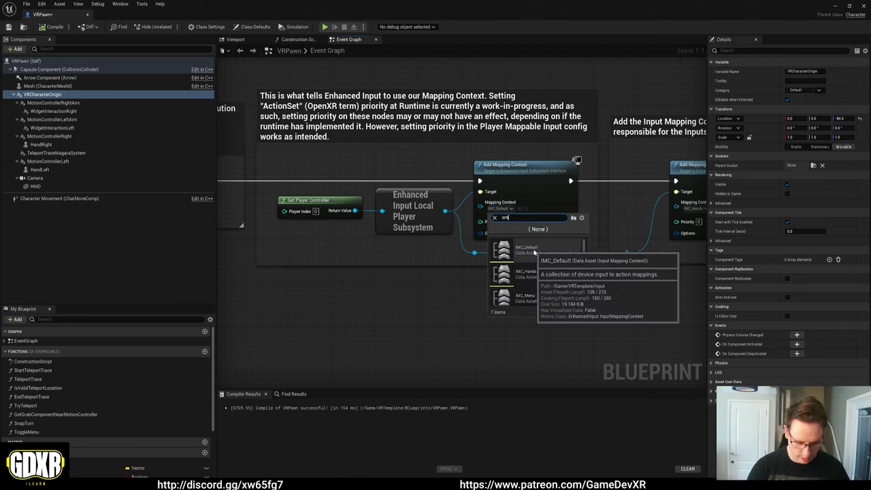
type("ooth")
left_click(534, 251)
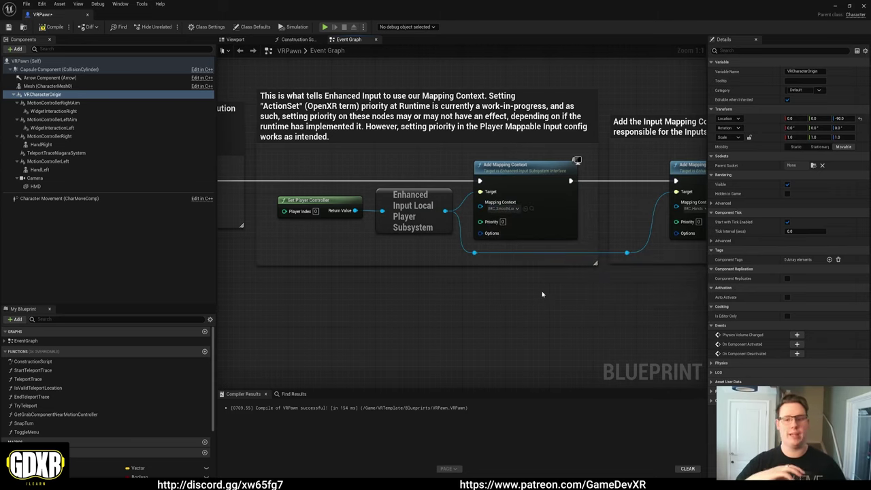
scroll(542, 294, "down", 6)
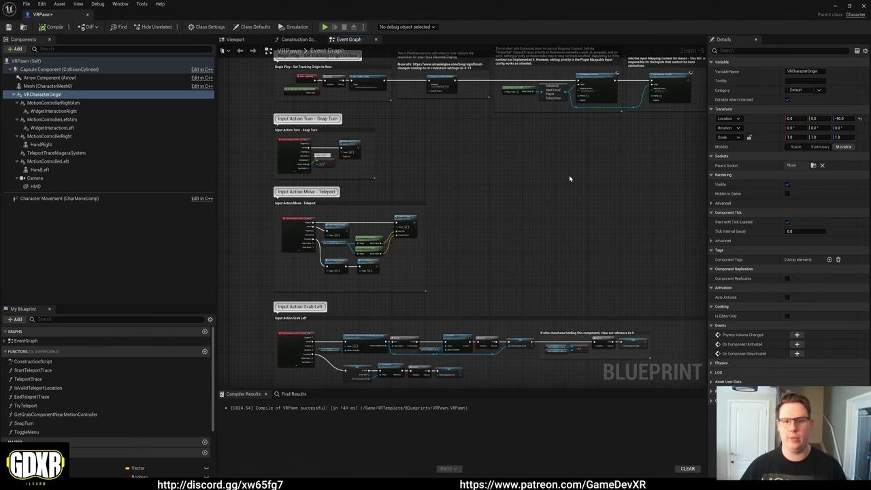
Step: Widen the graph area and shift both Enhanced Input comment boxes right to make room
right_click_drag(570, 179, 518, 199)
scroll(460, 167, "up", 4)
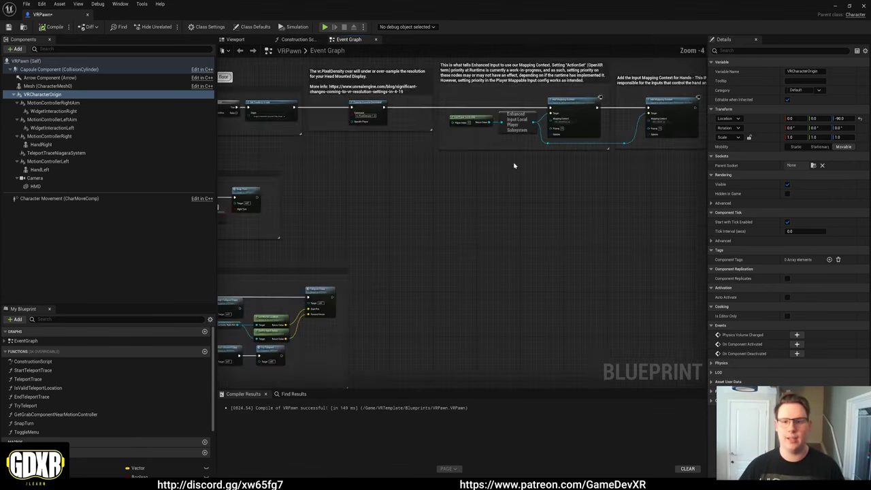
right_click_drag(517, 161, 453, 258)
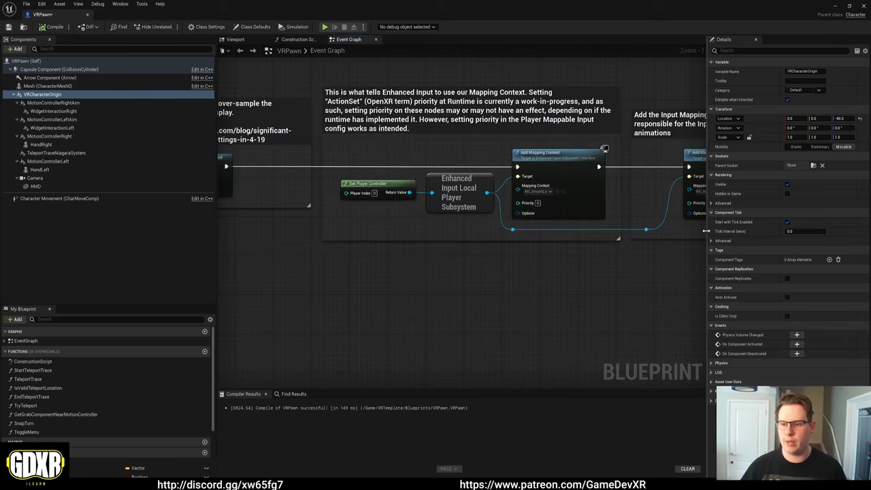
left_click_drag(709, 239, 840, 240)
right_click_drag(460, 274, 556, 274)
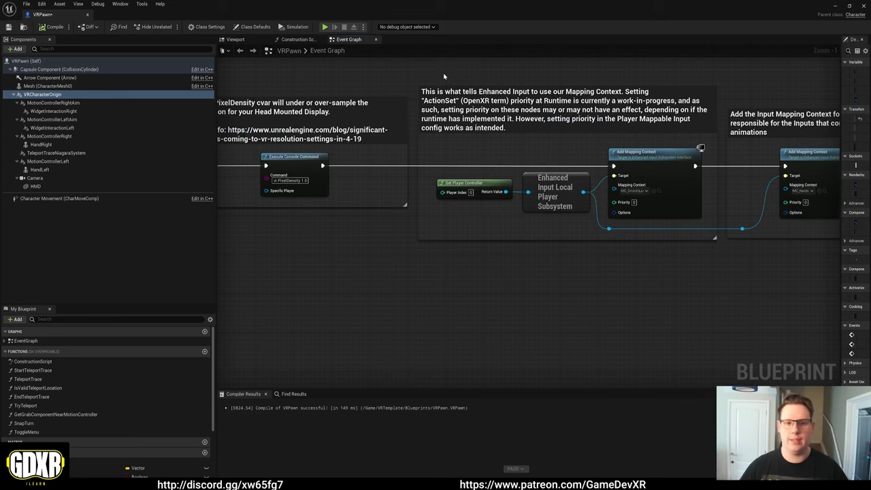
scroll(443, 76, "down", 2)
left_click(381, 123)
left_click(524, 136, "ctrl")
left_click_drag(444, 129, 599, 132)
right_click_drag(599, 204, 760, 204)
Step: Add an Enable HMD node after Execute Console Command with Enable ticked
scroll(391, 176, "up", 2)
left_click_drag(338, 174, 449, 192)
type("enable hmd")
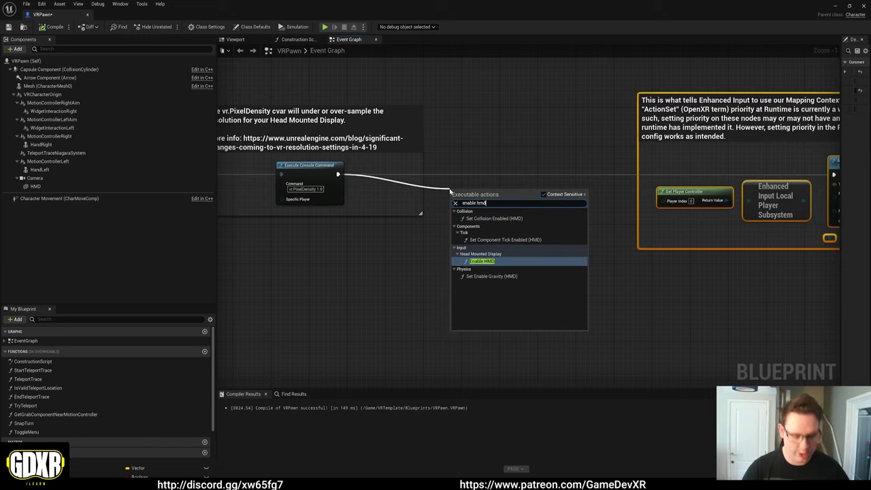
key("Return")
left_click_drag(456, 189, 480, 165)
left_click(496, 184)
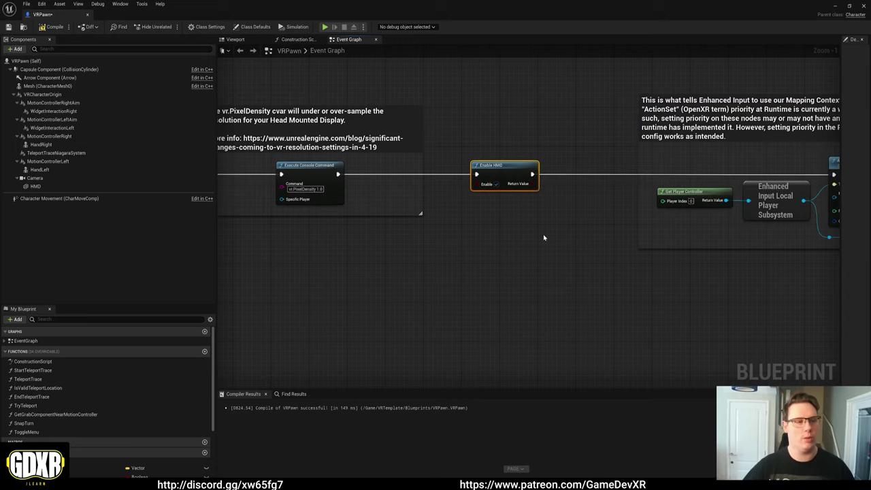
Step: Nudge the Enable HMD node into line along the Begin Play chain
scroll(507, 219, "down", 1)
left_click(652, 128)
right_click_drag(652, 127, 460, 128)
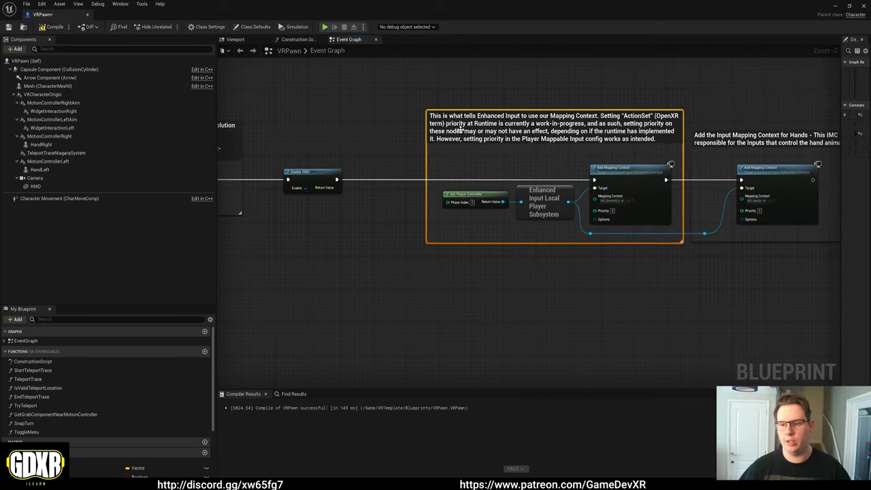
scroll(803, 87, "down", 1)
right_click_drag(358, 171, 434, 163)
left_click_drag(434, 163, 449, 163)
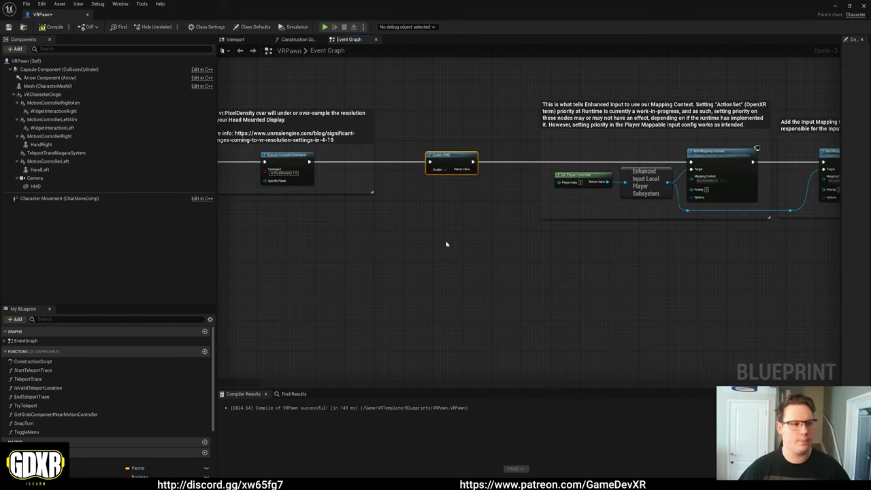
Step: Wire an IA_MoveForward Triggered event to a Print String of 'Hello' and compile VRPawn
right_click(383, 258)
type("IA")
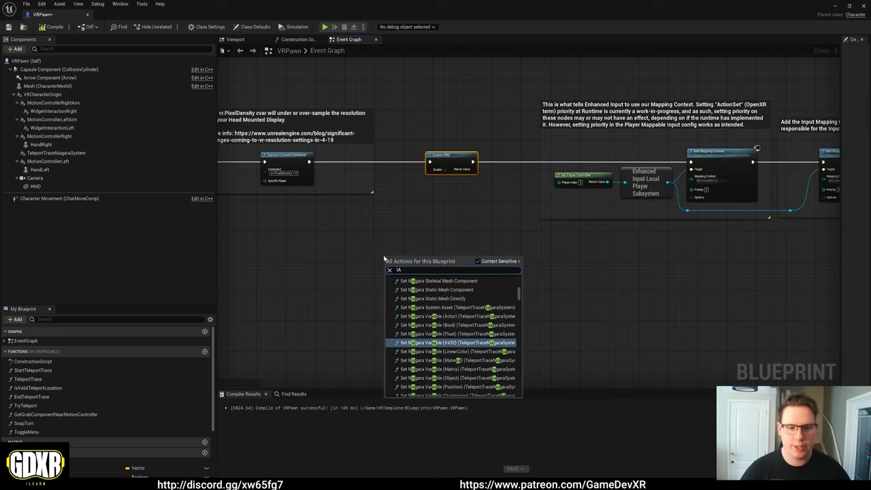
type("_")
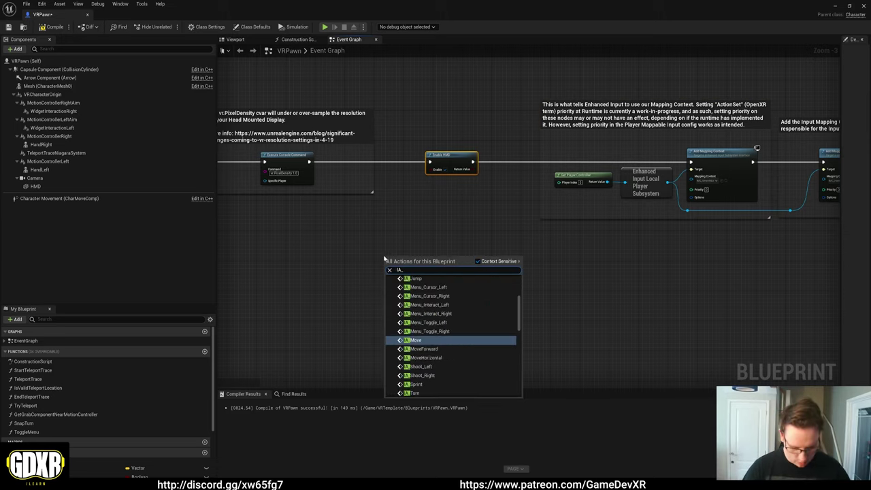
type("Move")
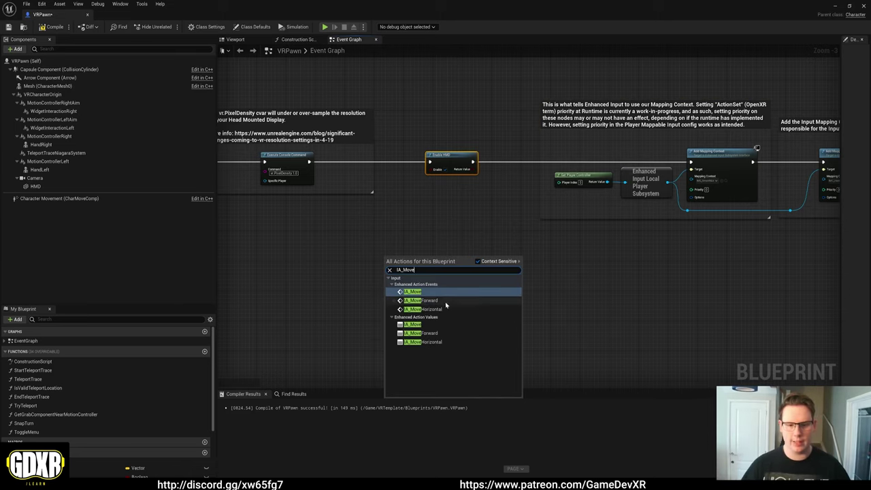
left_click(440, 301)
scroll(482, 286, "up", 3)
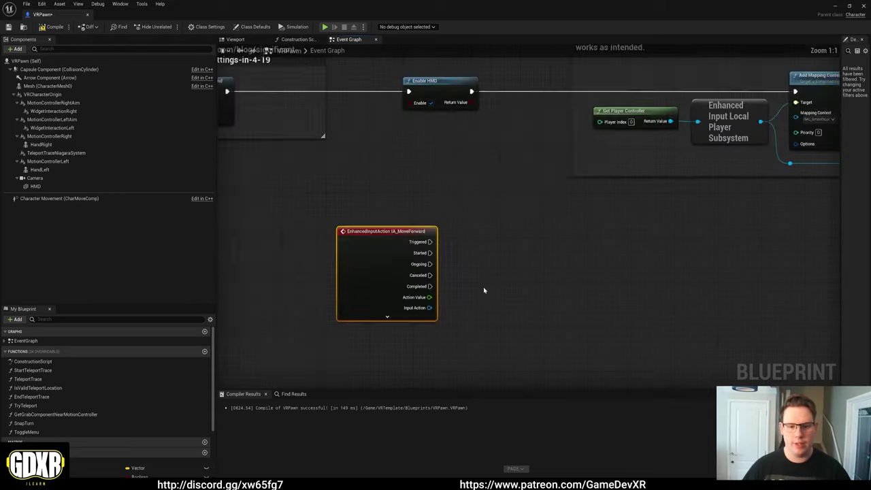
left_click_drag(382, 215, 465, 215)
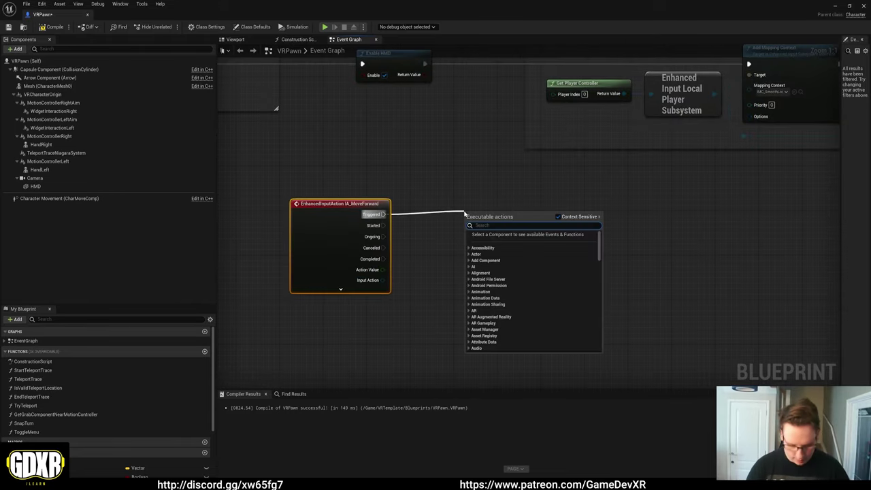
type("print")
key("Return")
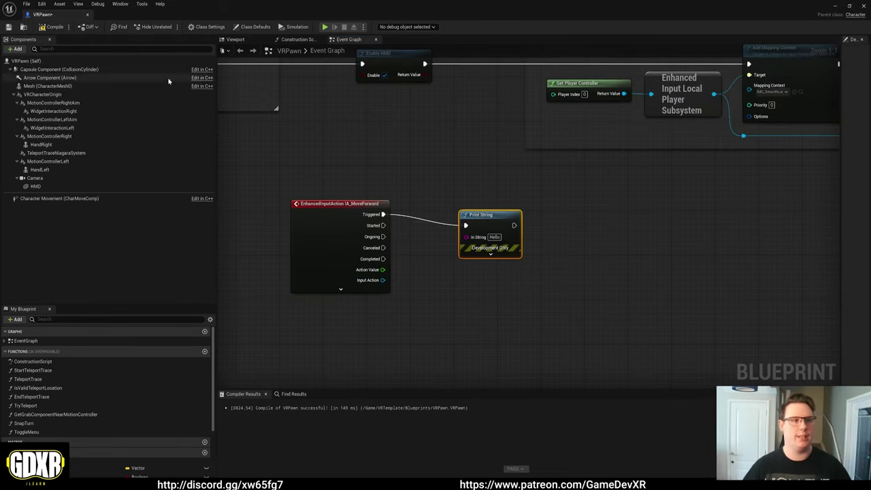
left_click(51, 27)
Step: Run a VR Preview, dismiss the GPU crash error, and open VRTemplate > Input in the Content Browser
left_click(363, 27)
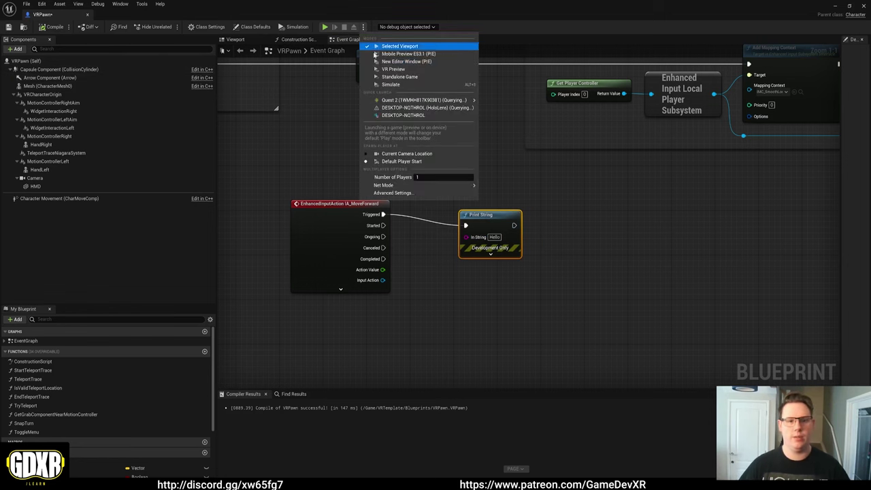
left_click(394, 68)
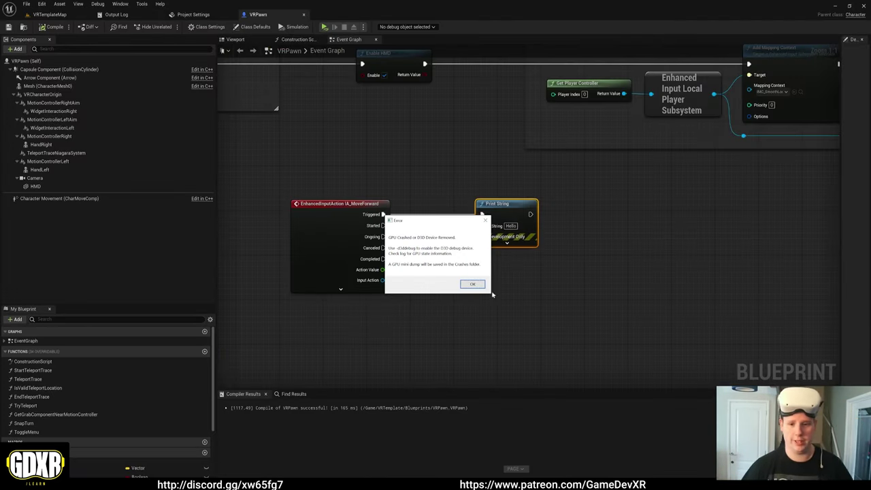
left_click(472, 284)
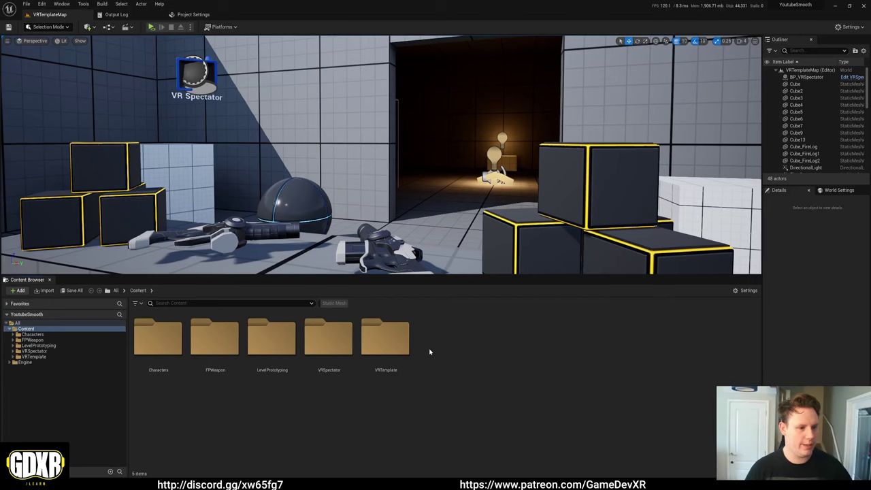
double_click(392, 336)
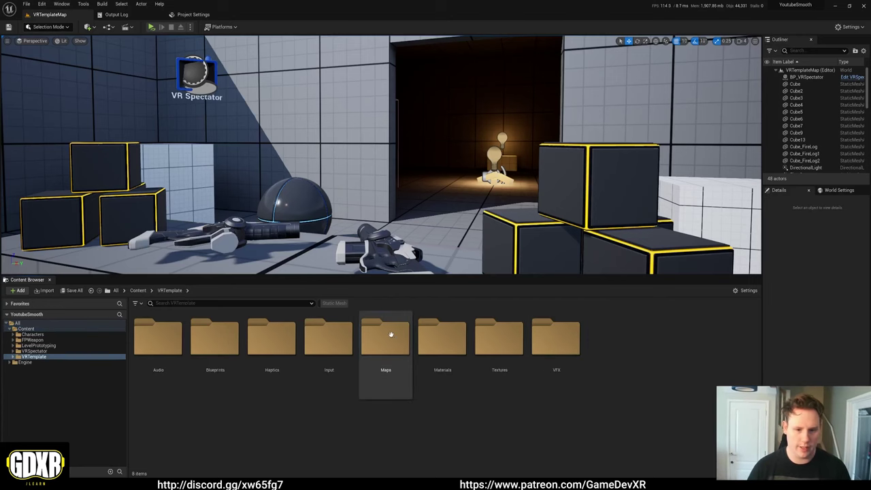
double_click(328, 338)
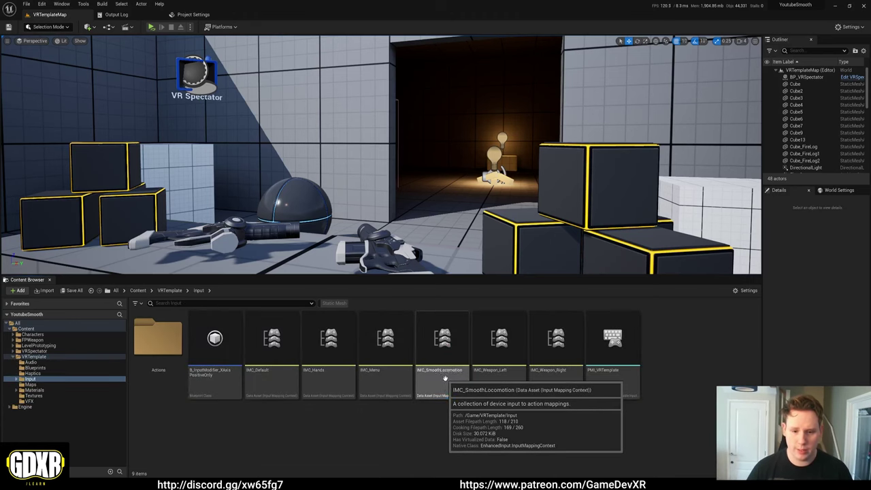
Step: Change IMC_SmoothLocomotion's Description from 'VR Template' to 'VR SmoothLocomotion', then return to VRTemplateMap
double_click(442, 347)
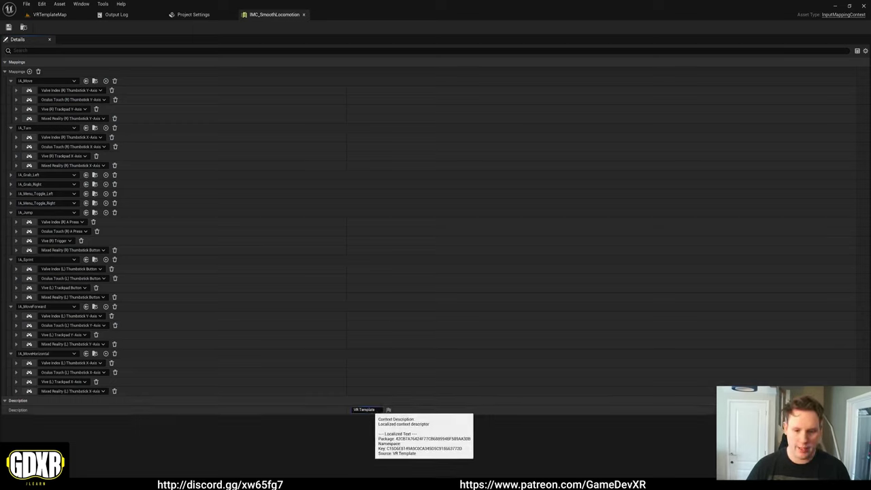
double_click(367, 408)
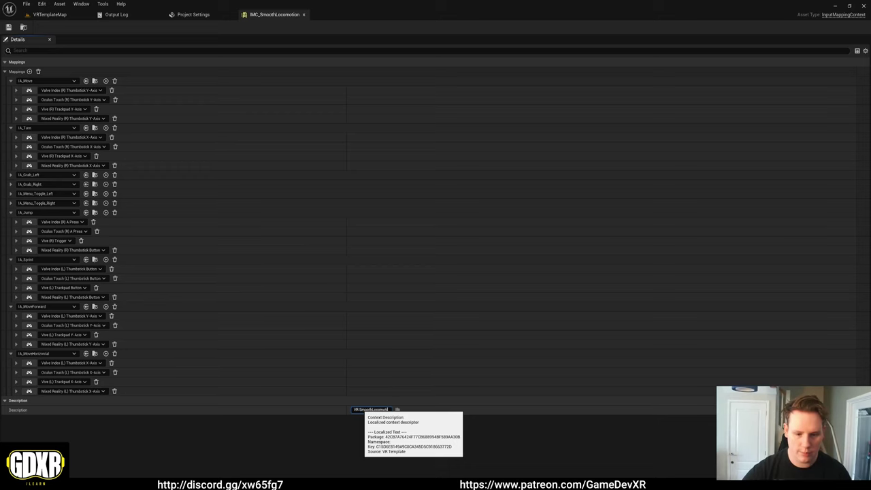
key("ctrl+a")
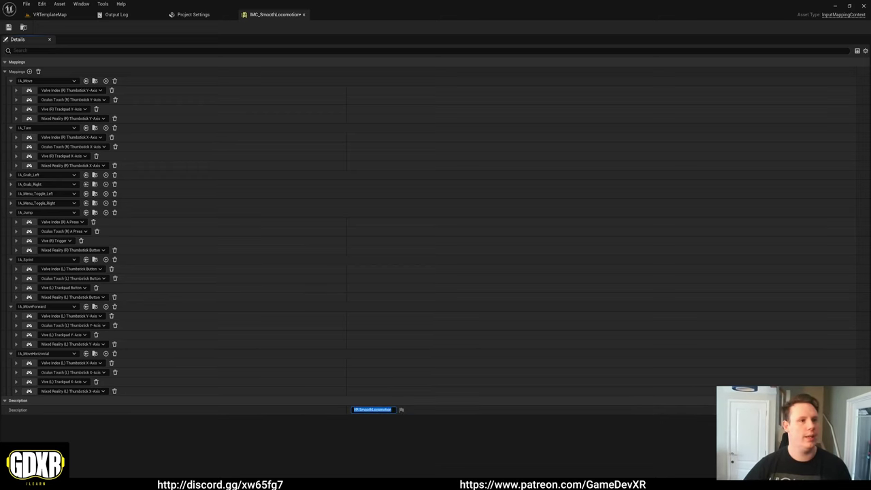
left_click(8, 26)
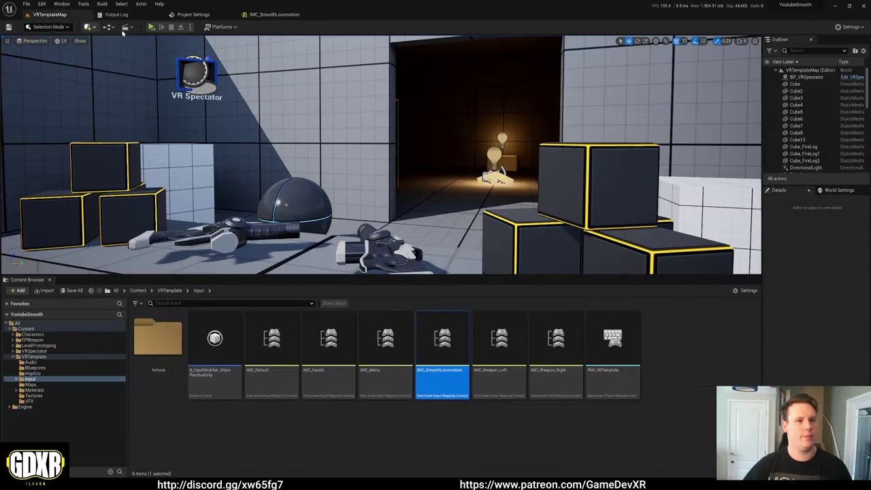
Step: Run a VR Preview of VRTemplateMap, then open VRPawn from the VRTemplate Blueprints folder
left_click(50, 14)
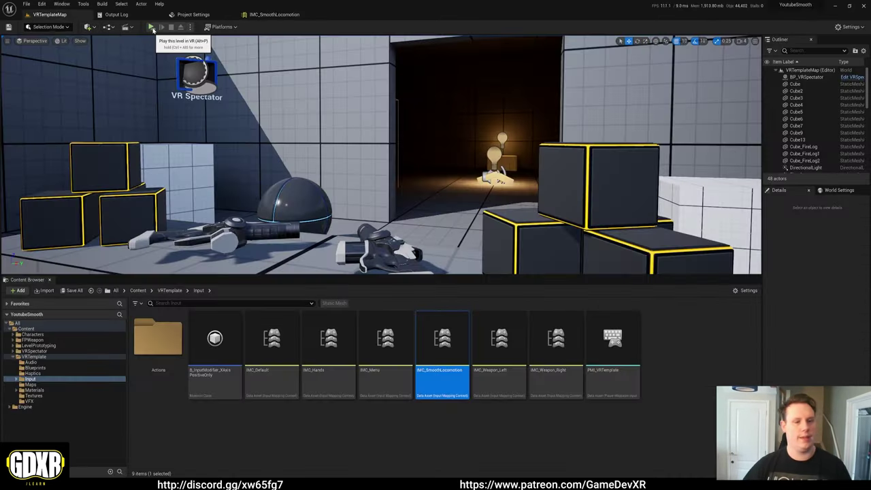
left_click(151, 27)
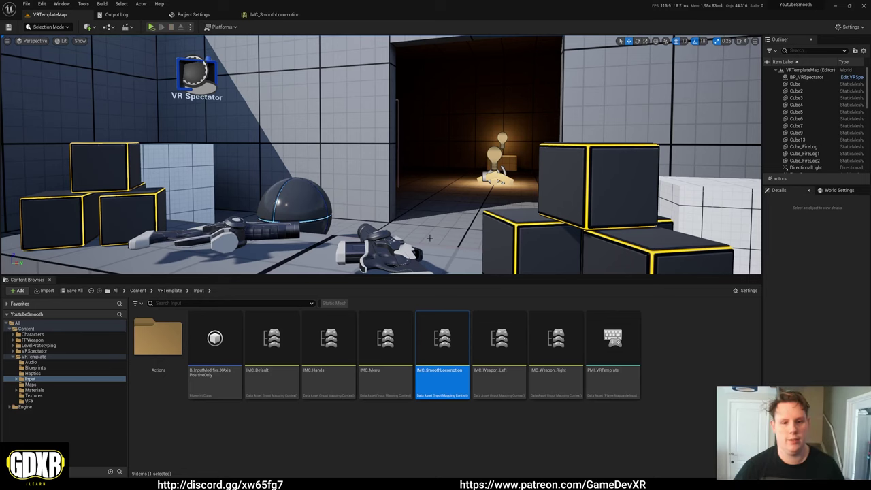
left_click(36, 367)
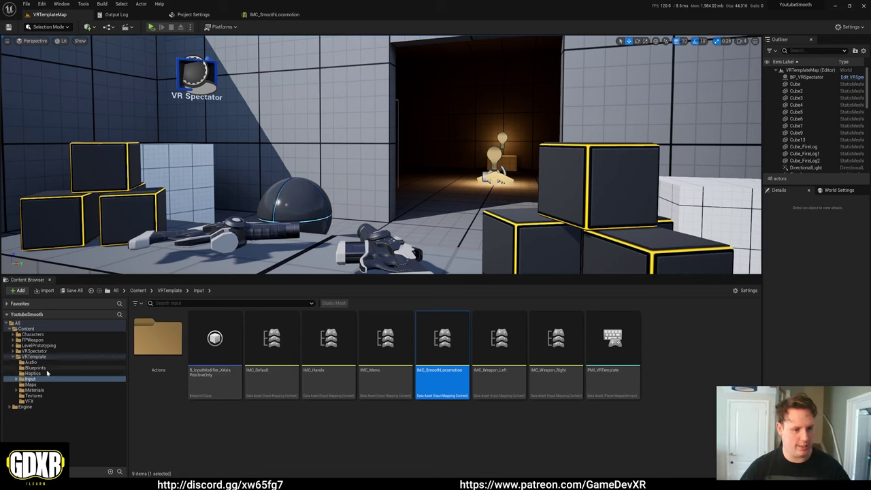
left_click(611, 370)
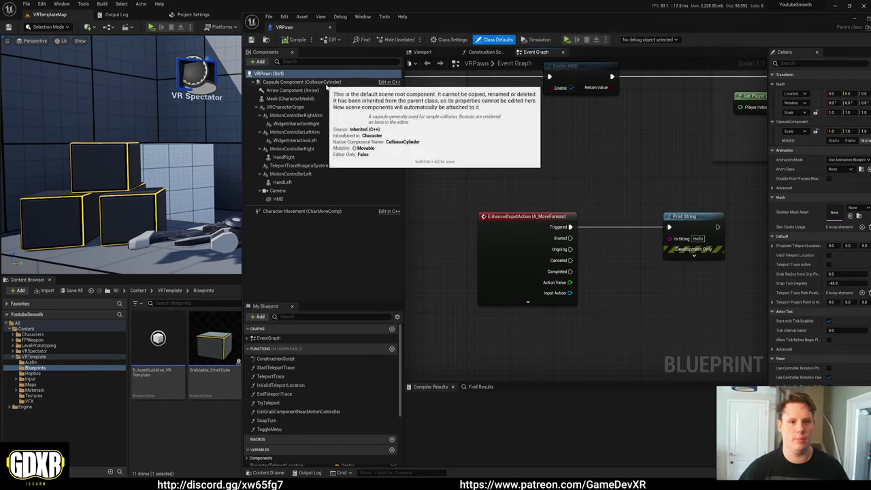
Step: Preview VRPawn's components, then minimize the VRPawn editor window
left_click(431, 53)
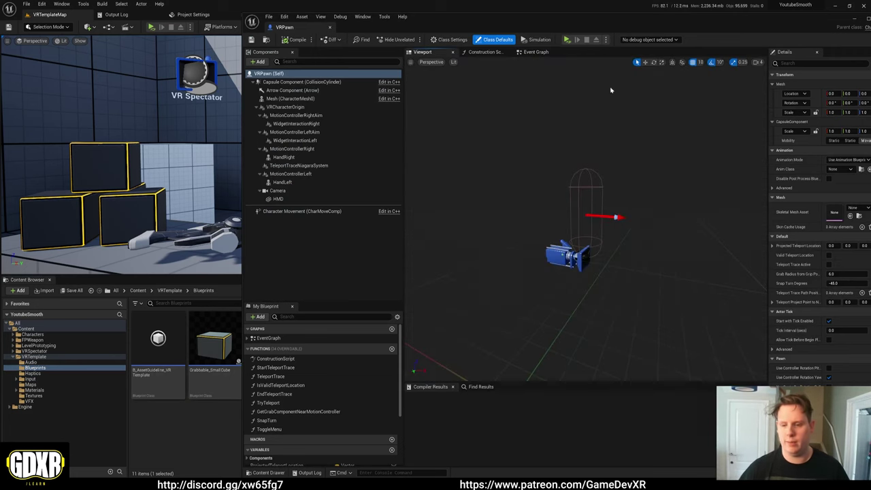
left_click_drag(462, 21, 396, 29)
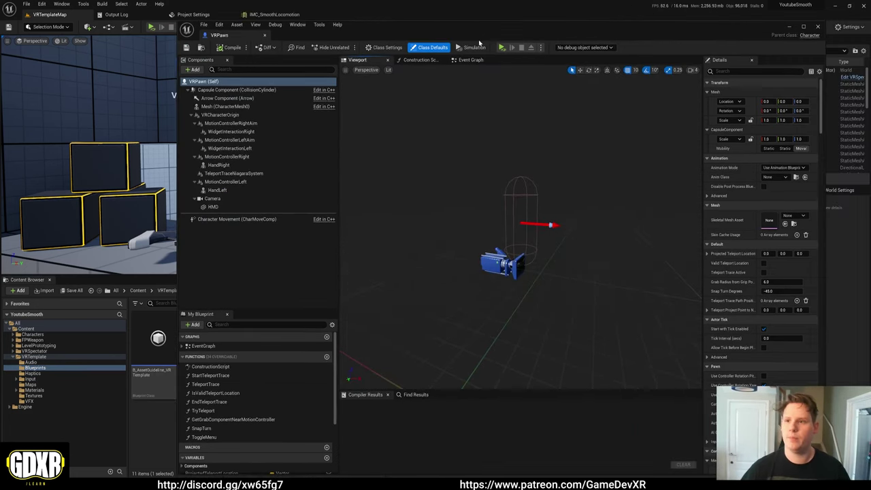
left_click(788, 26)
Step: Raise the Player Start to Z 92, then close IMC_SmoothLocomotion and reopen VRPawn
right_click_drag(515, 160, 515, 160)
left_click(285, 181)
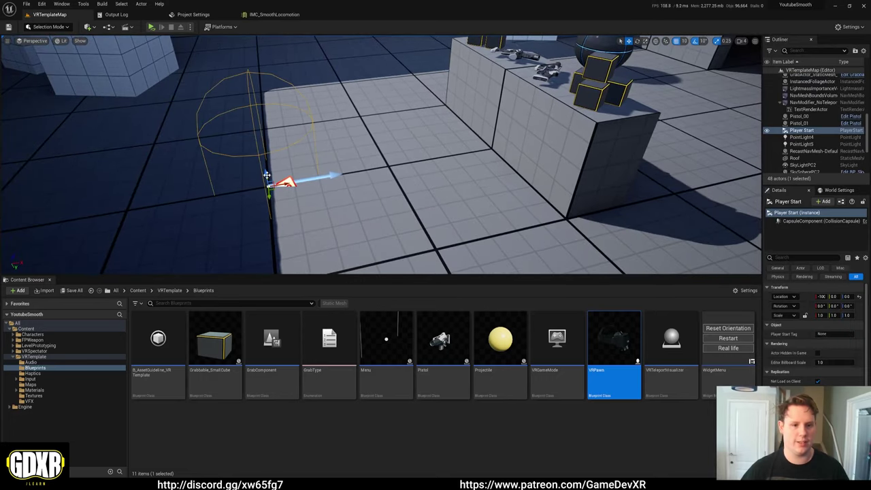
left_click_drag(268, 178, 249, 47)
right_click_drag(249, 47, 249, 46)
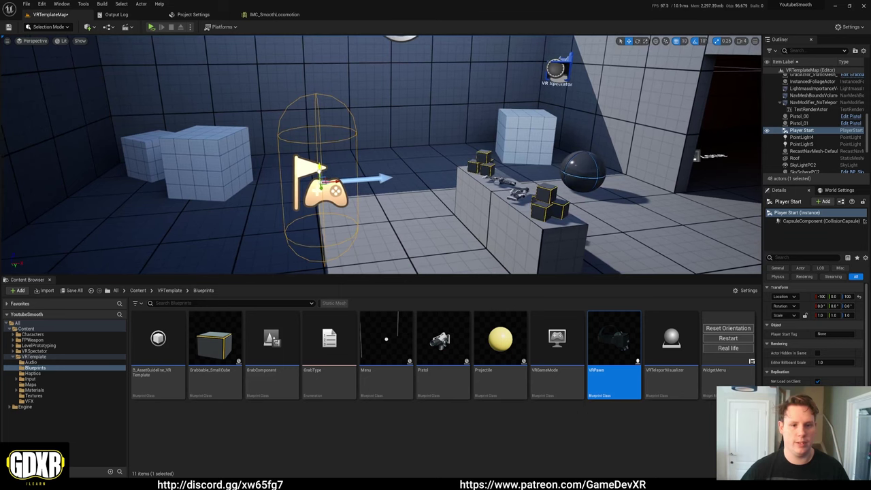
left_click_drag(318, 175, 317, 99)
key("End")
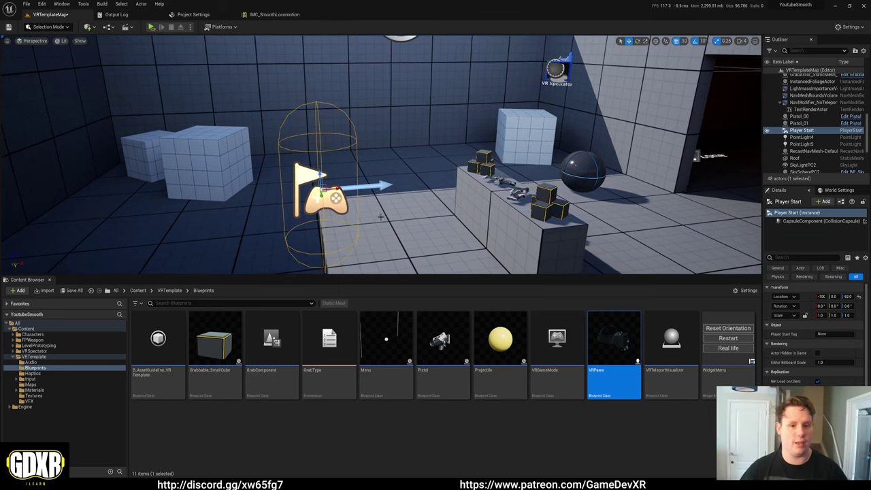
right_click_drag(409, 156, 414, 148)
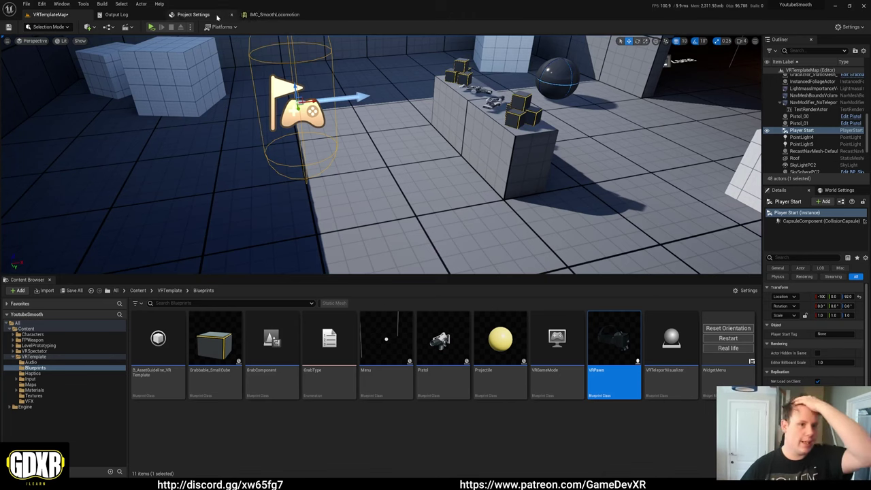
left_click(305, 14)
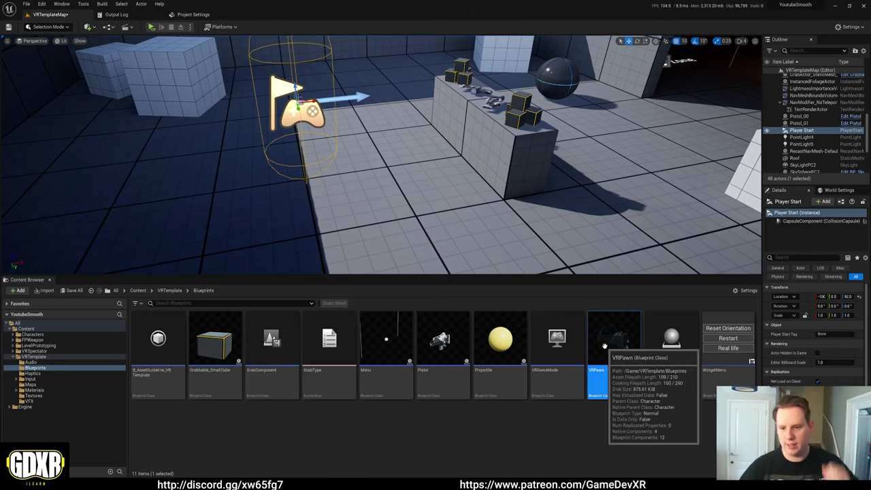
double_click(605, 349)
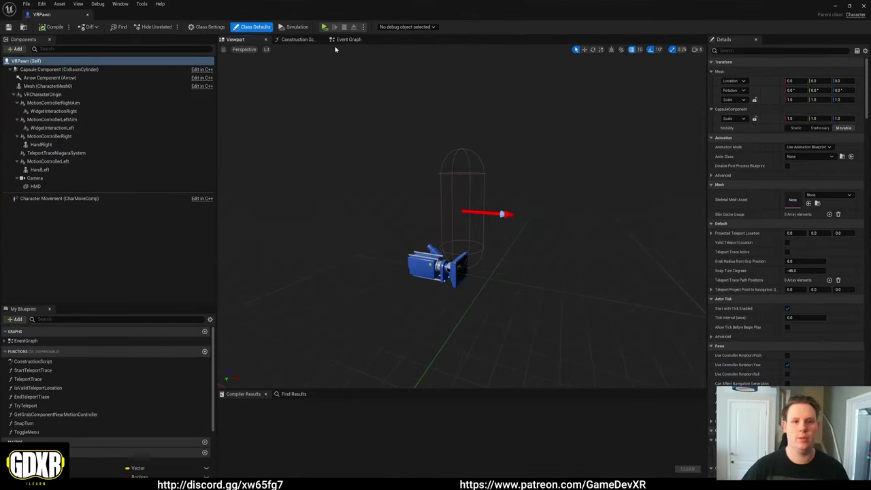
Step: Add a Custom Event named Initialize Capsule Position to VRPawn's Event Graph
left_click(348, 39)
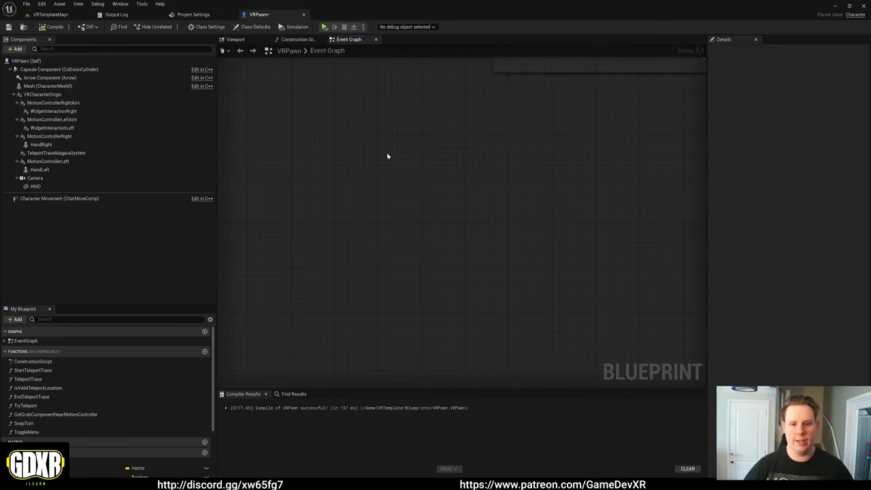
right_click(387, 156)
type("custom event")
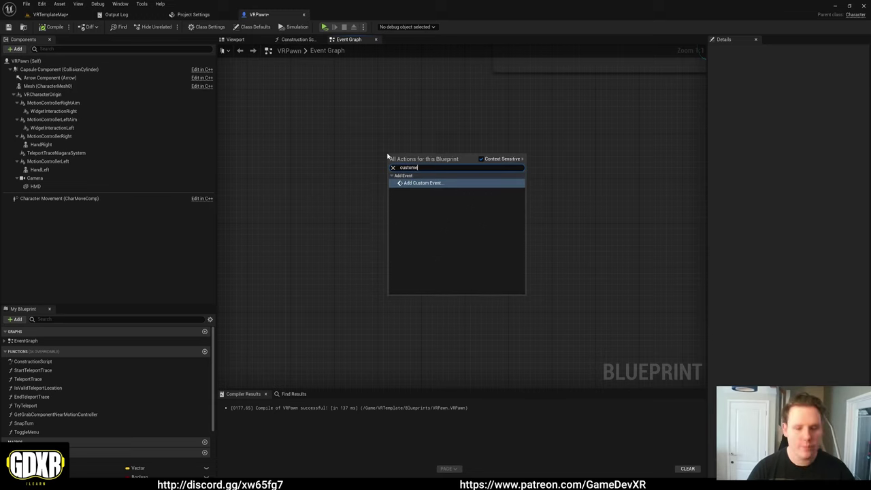
key("Return")
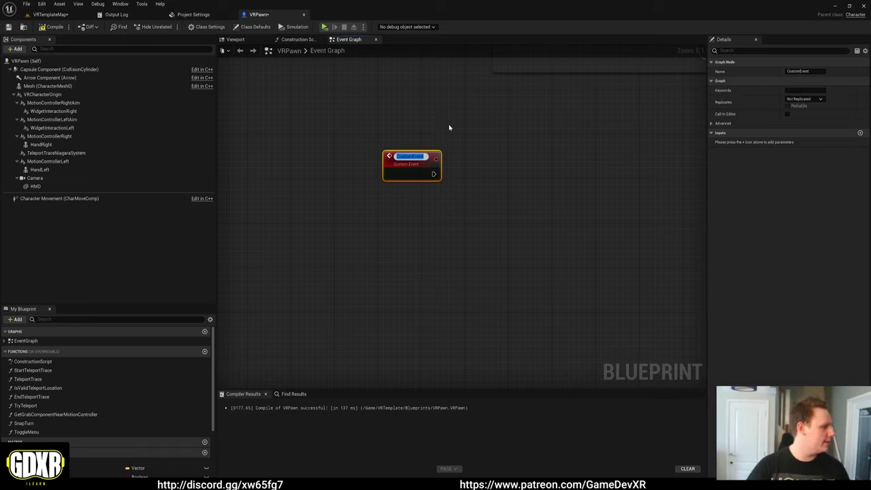
type("Initialize Capsule Position")
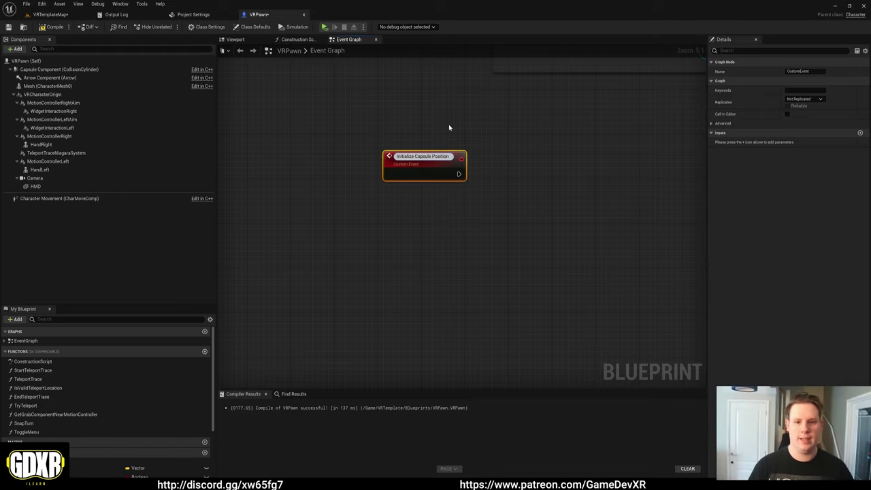
left_click(448, 127)
Step: Chain a looping 0.02 s Set Timer by Event after Initialize Capsule Position
right_click_drag(499, 155, 298, 174)
left_click_drag(299, 174, 388, 180)
type("set timer")
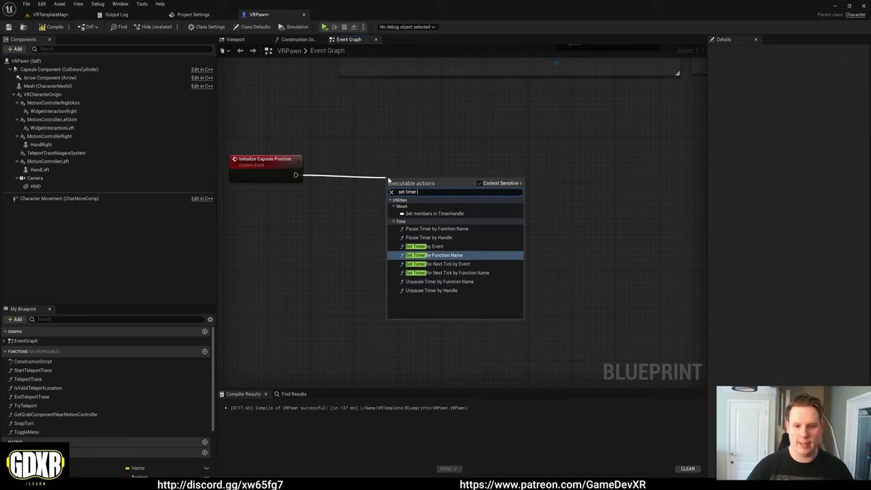
left_click(424, 246)
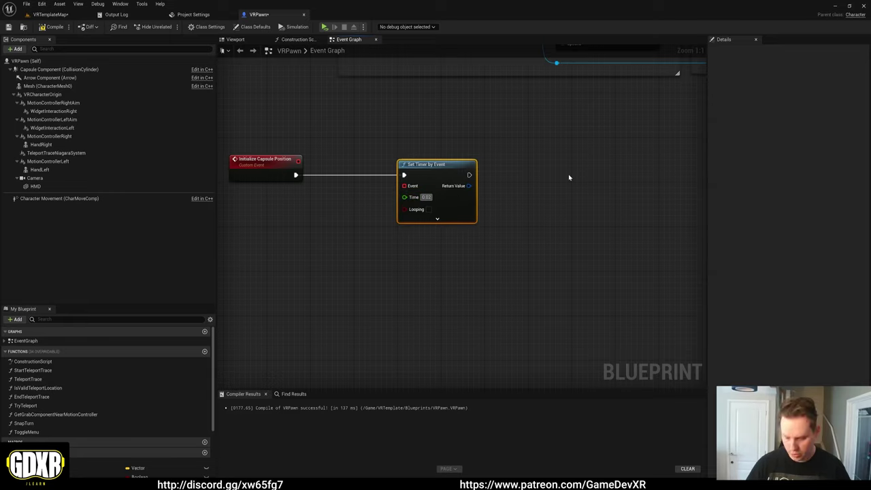
left_click(428, 209)
left_click(421, 257)
Step: Bind the timer's Event pin to a new custom event named Update Capsule Height
right_click_drag(421, 257, 527, 208)
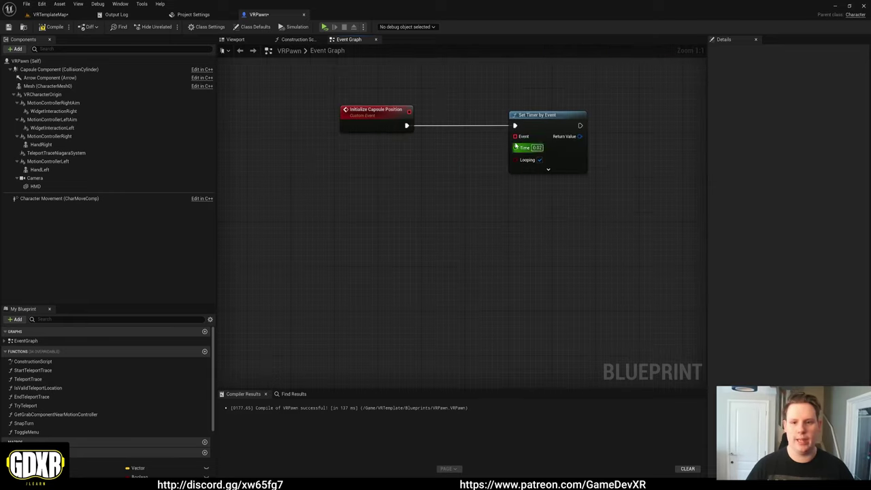
left_click_drag(512, 136, 437, 208)
type("create")
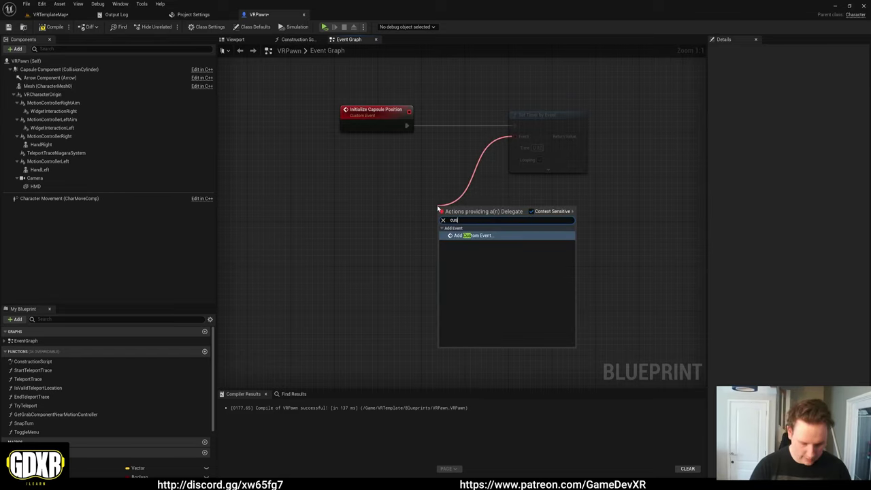
key("Escape")
key("Return")
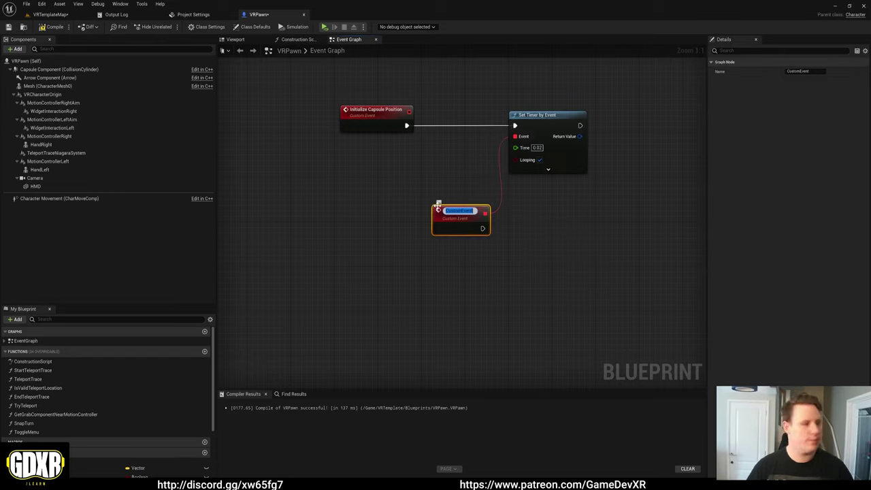
type("Update Capsule Height")
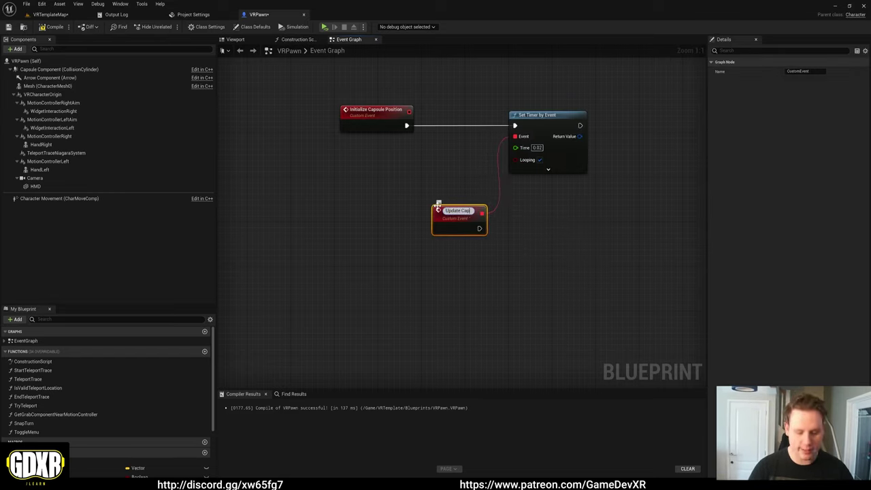
key("Return")
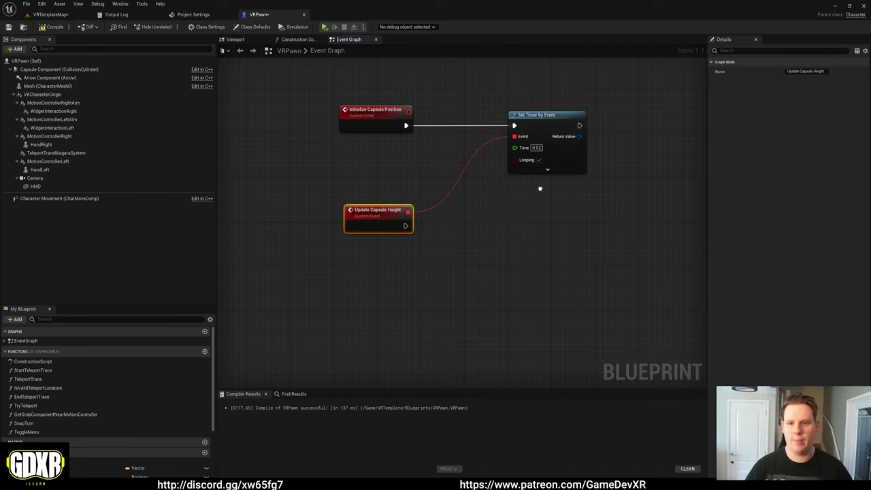
right_click_drag(538, 188, 370, 193)
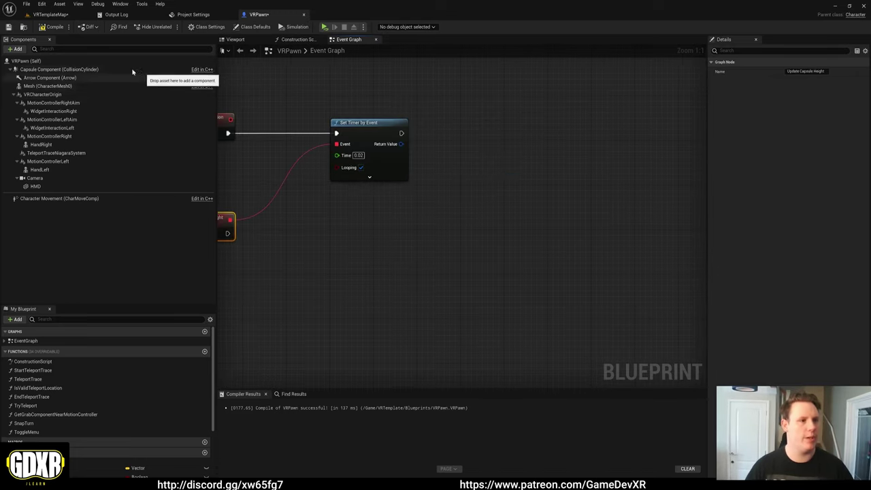
Step: Get the Capsule Component's half height and promote it to a Capsule Half Height variable
left_click_drag(64, 70, 303, 93)
left_click_drag(418, 156, 495, 159)
type("half he")
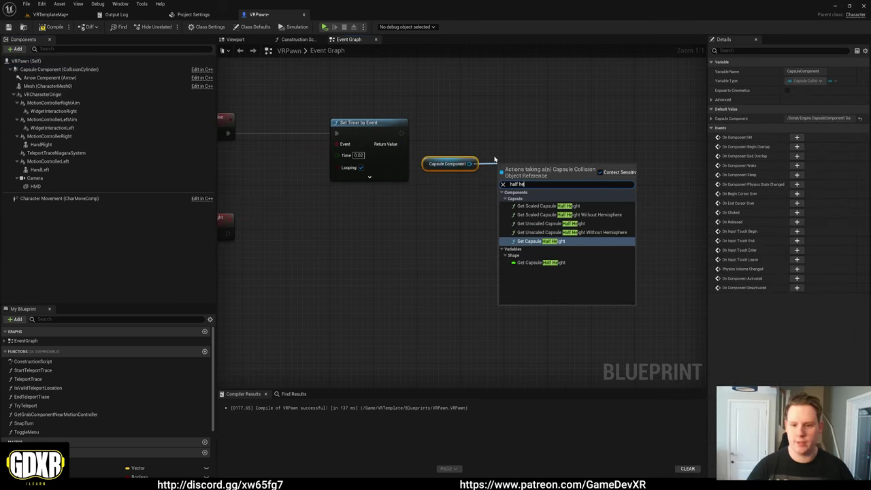
key("Down")
key("Return")
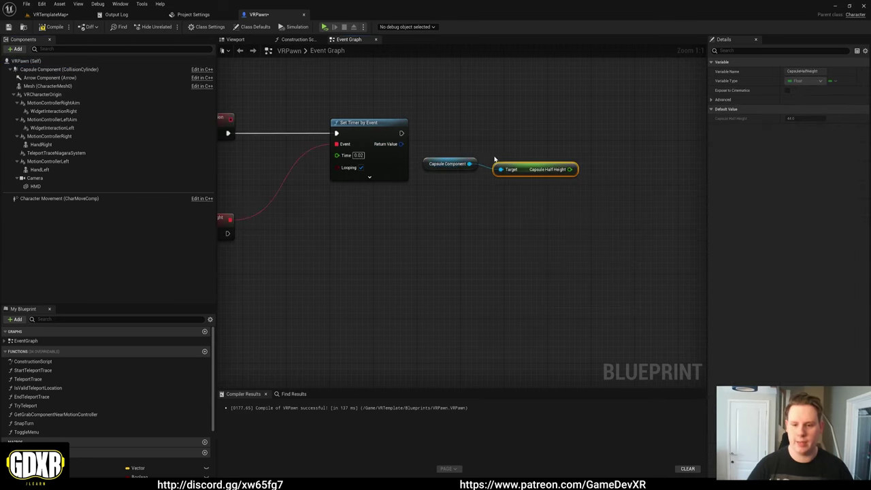
right_click(569, 170)
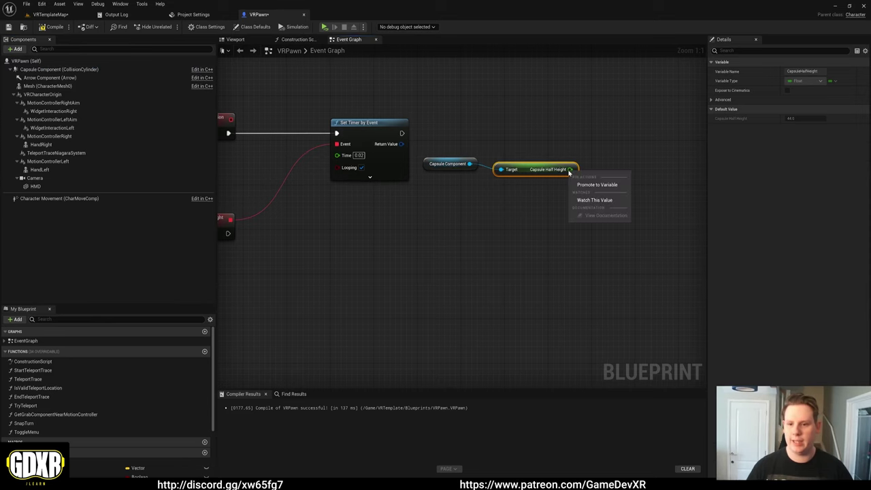
left_click(589, 184)
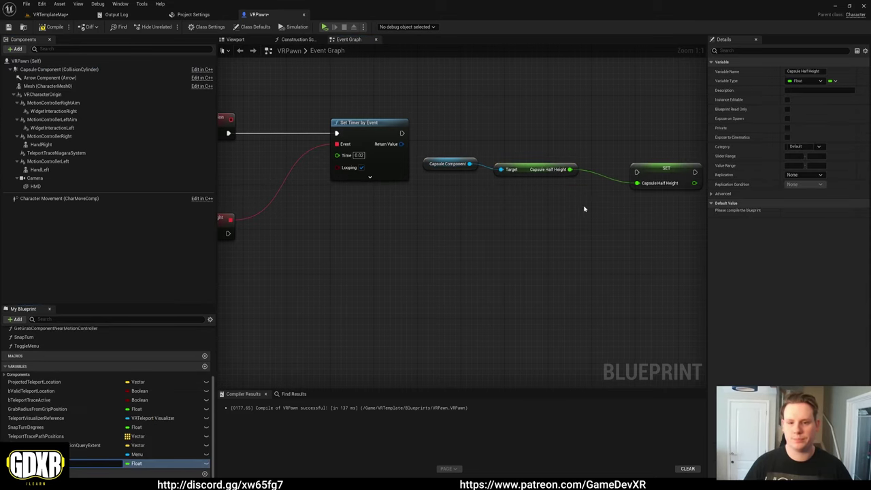
Step: Wire the timer node's exec output into the Capsule Half Height SET node and tidy the nodes
right_click_drag(584, 209, 518, 213)
left_click_drag(600, 171, 336, 137)
right_click_drag(395, 204, 473, 197)
left_click_drag(517, 163, 542, 149)
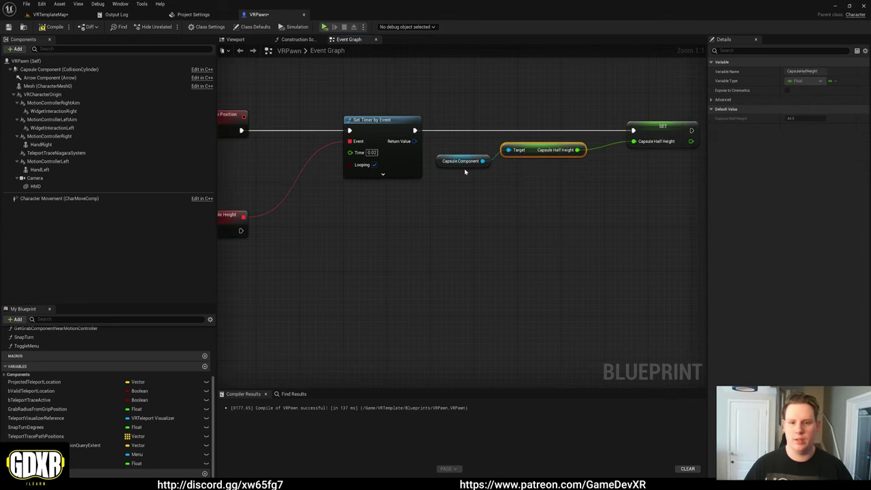
left_click_drag(461, 162, 457, 157)
scroll(438, 216, "down", 1)
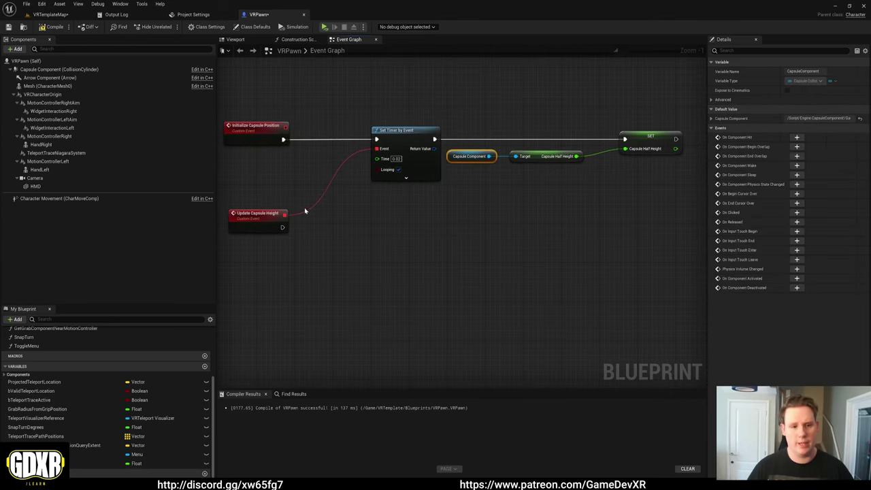
Step: Add a Set Capsule Size action after the Update Capsule Height event
left_click_drag(281, 227, 371, 231)
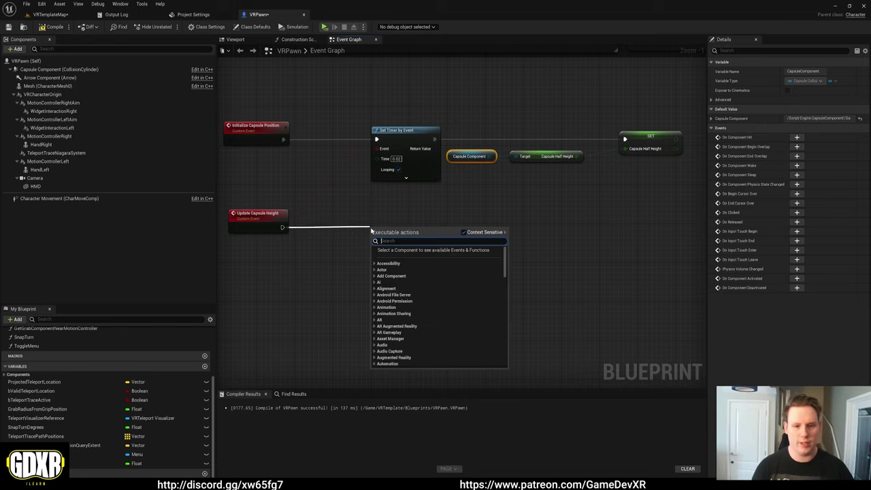
type("set")
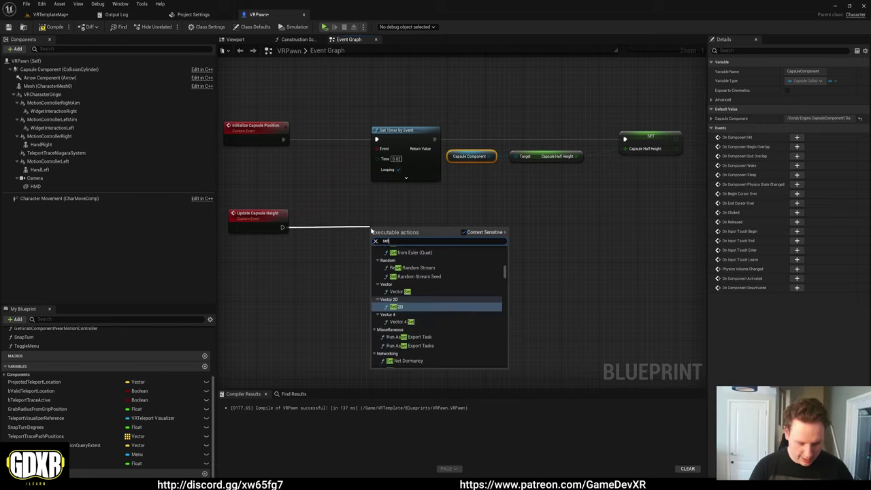
type(" capsule si")
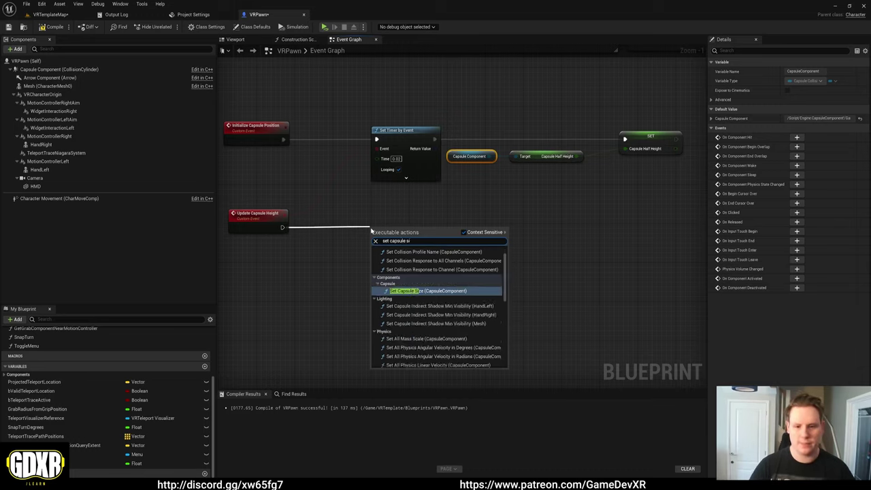
key("Return")
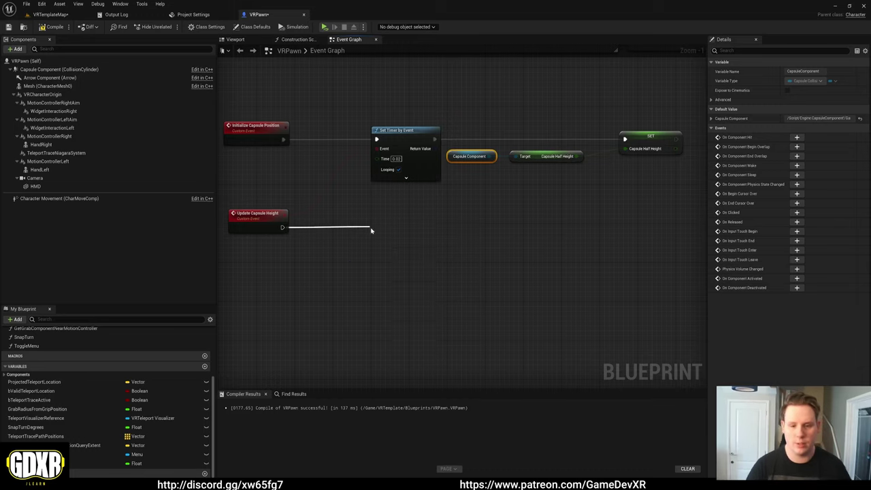
left_click_drag(413, 223, 413, 213)
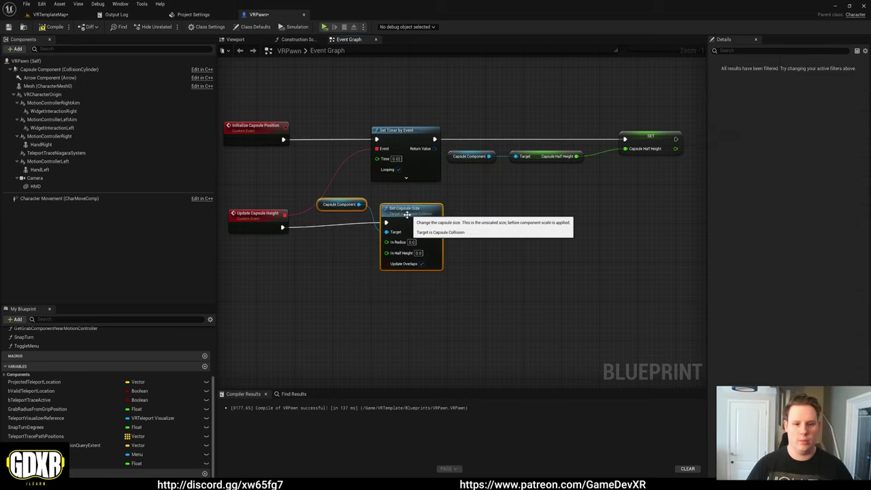
left_click(355, 216)
left_click_drag(338, 204, 285, 244)
left_click_drag(396, 212, 391, 218)
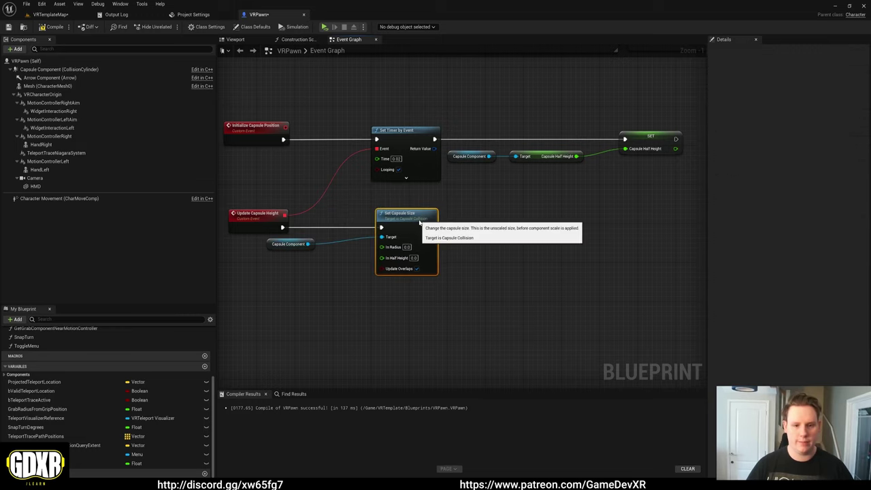
Step: Feed Get Scaled Capsule Radius from the Capsule Component into Set Capsule Size's In Radius
left_click_drag(308, 243, 306, 258)
type("get scal")
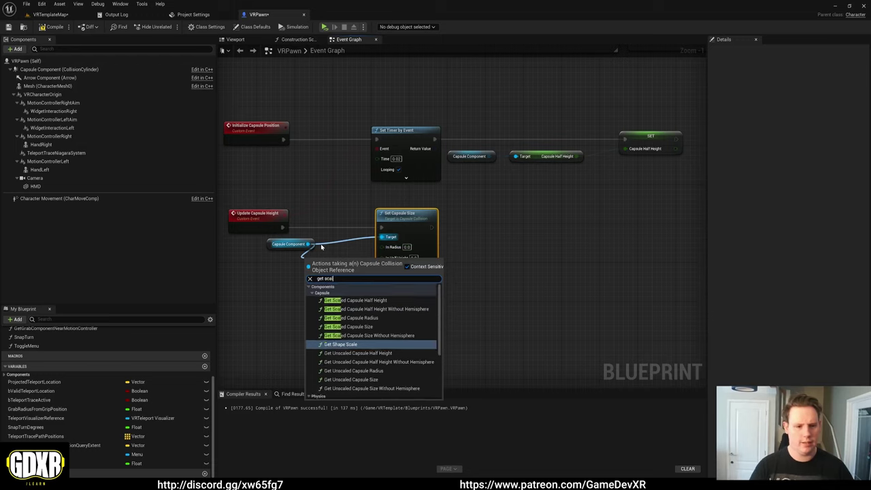
key("Up")
key("Up")
key("Up")
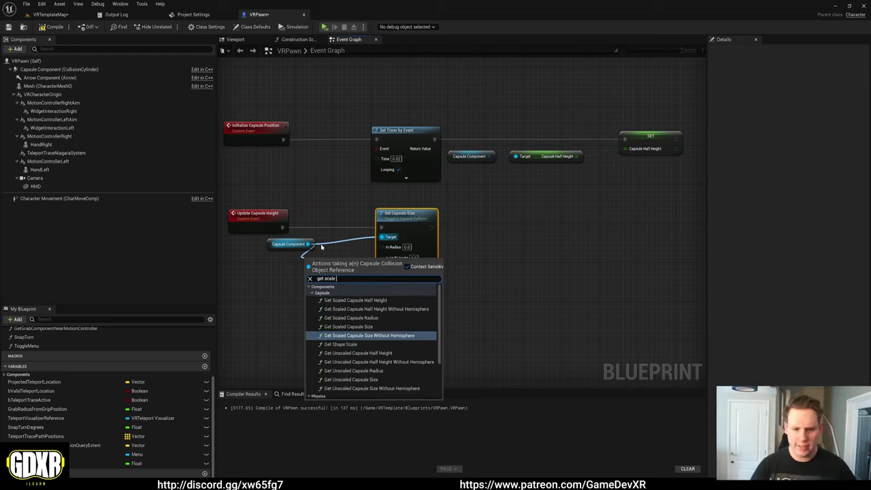
key("Return")
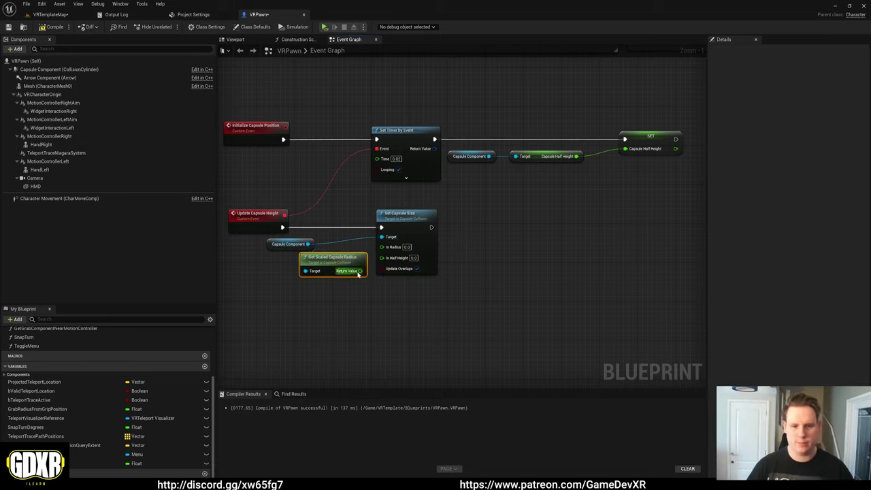
left_click_drag(358, 272, 382, 247)
left_click_drag(401, 213, 415, 214)
left_click_drag(352, 262, 370, 257)
left_click_drag(415, 241, 457, 240)
Step: Plug a Capsule Half Height getter into Set Capsule Size's half-height input
right_click_drag(478, 236, 521, 188)
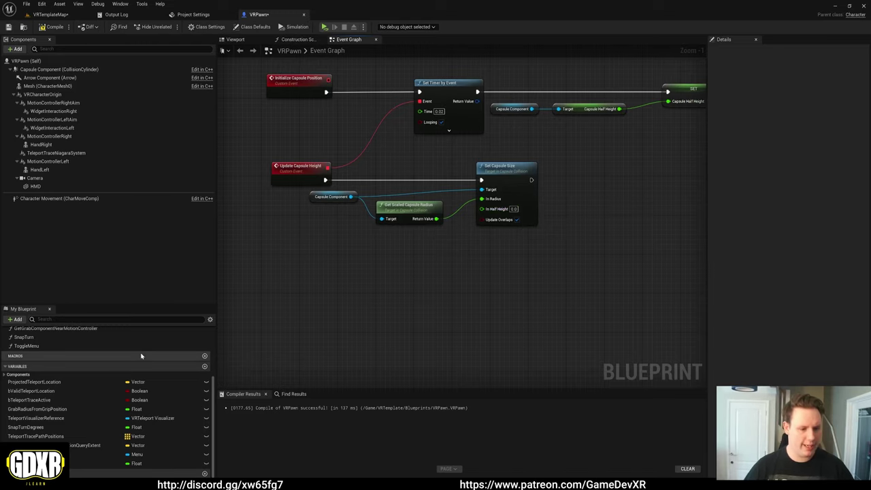
right_click_drag(580, 270, 544, 279)
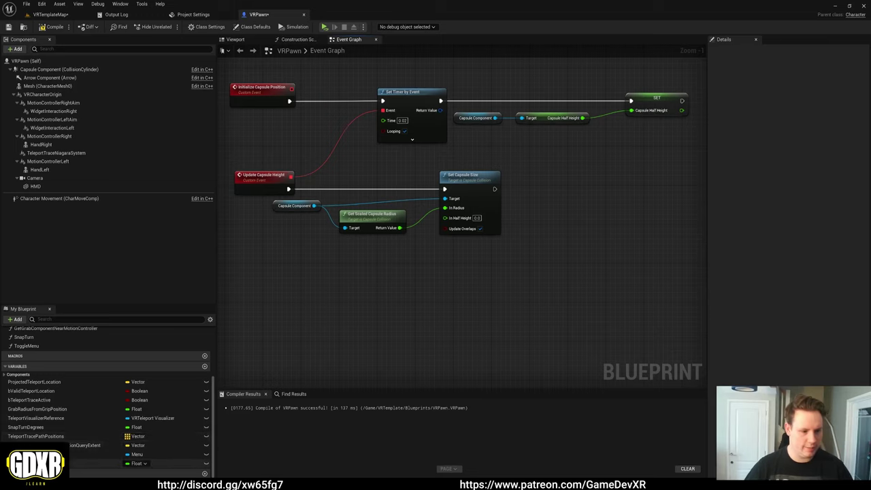
left_click_drag(88, 463, 445, 216)
left_click(389, 261)
left_click(447, 252)
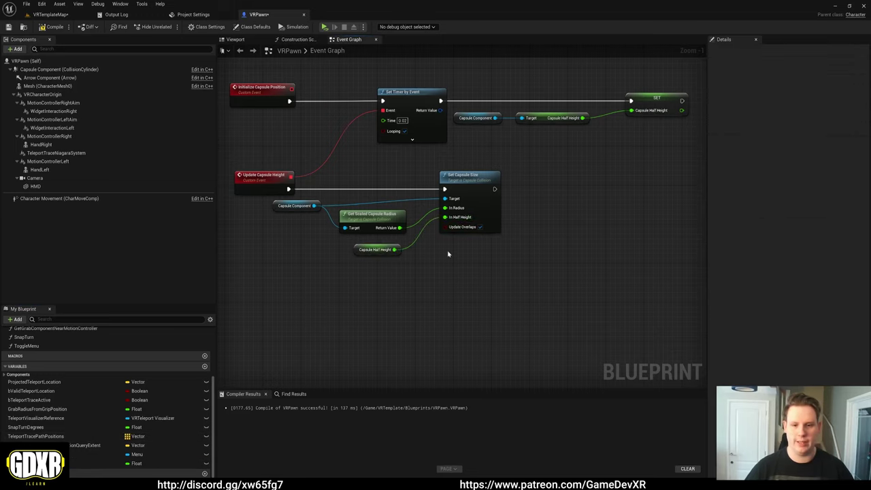
Step: Chain Add Relative Location targeting VRCharacterOrigin after Set Capsule Size
left_click_drag(494, 191, 542, 191)
type("add relat")
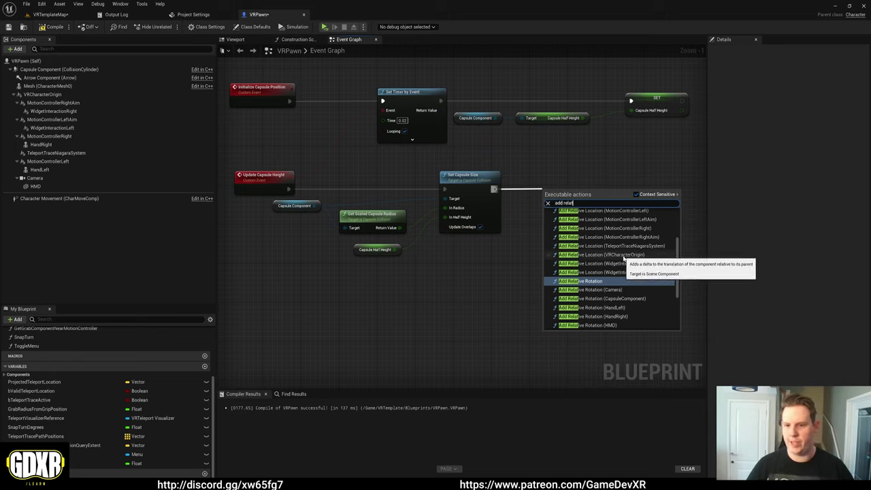
left_click(623, 254)
Step: Split Delta Location and feed Capsule Half Height through a Subtract node into Delta Location Z
left_click_drag(533, 197, 519, 213)
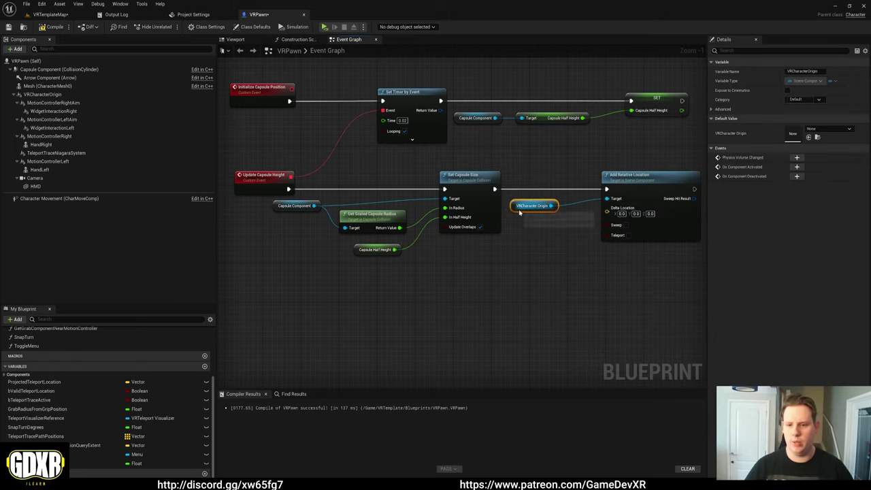
right_click(607, 211)
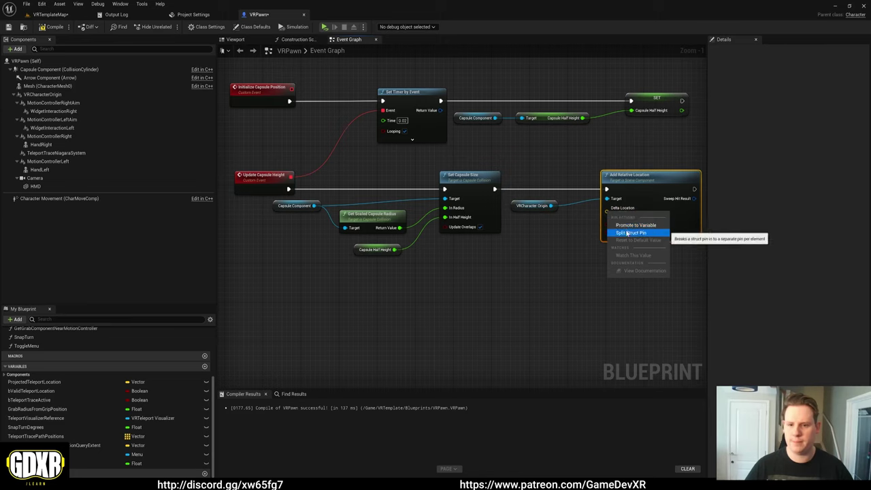
left_click(626, 233)
right_click_drag(492, 259, 467, 228)
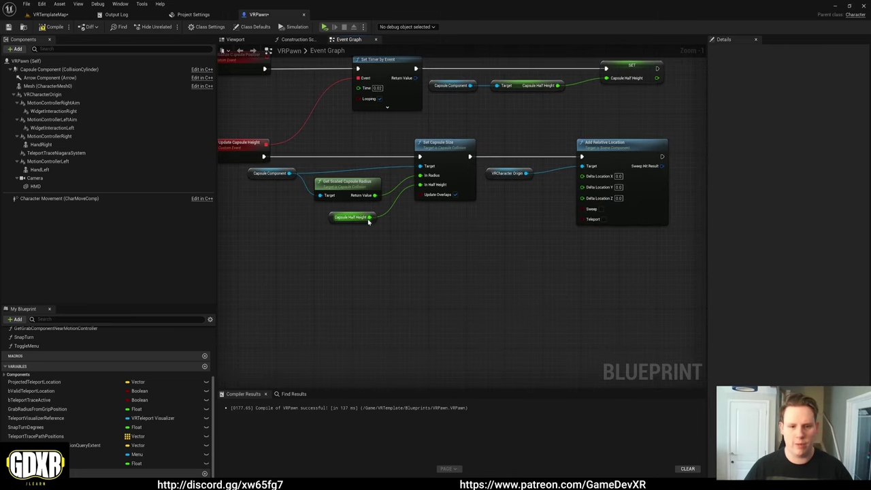
left_click_drag(369, 217, 581, 197)
type("-")
key("Return")
Step: Add a Get Orientation and Position node and split its Device Position into X, Y and Z
right_click_drag(440, 276, 544, 264)
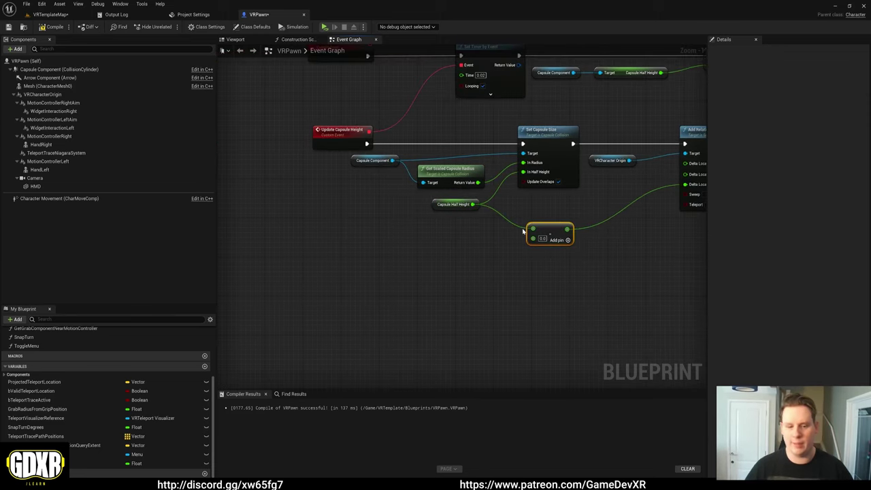
right_click(361, 240)
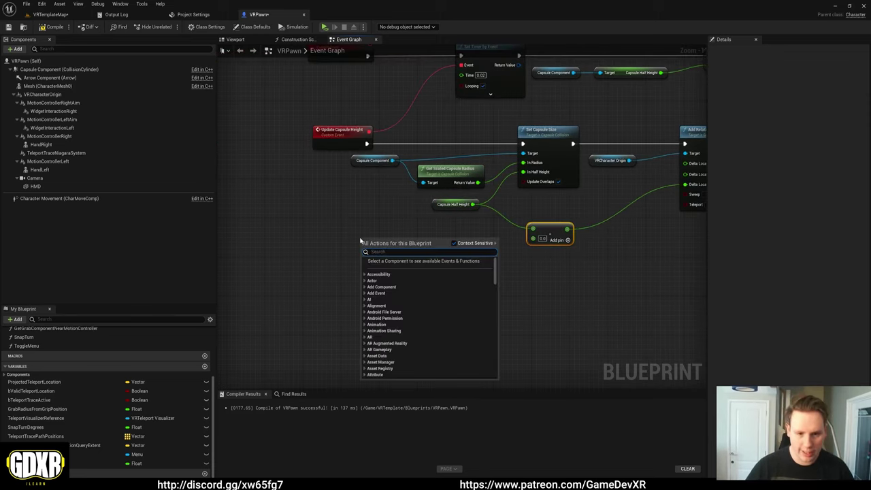
type("get device")
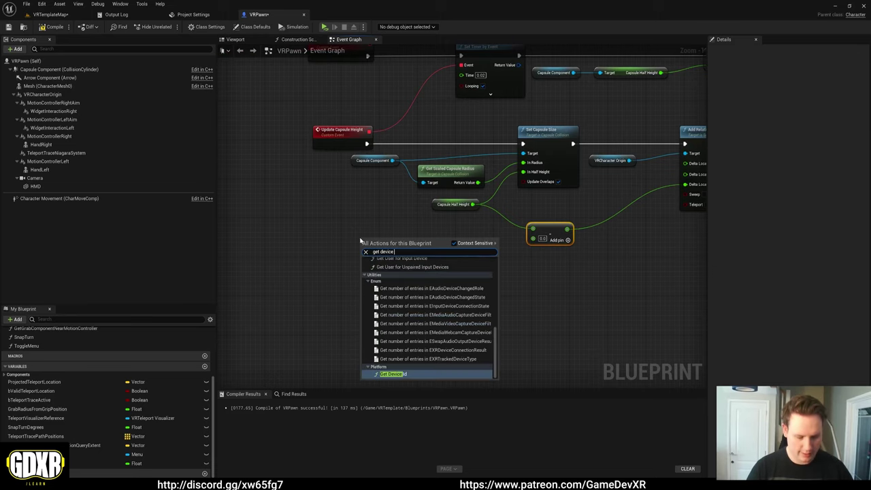
type(" or")
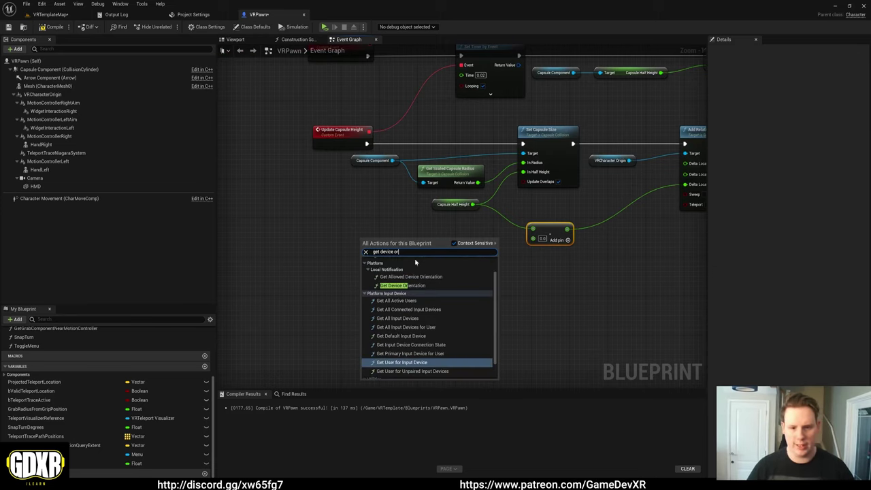
key("BackSpace")
key("BackSpace")
key("BackSpace")
key("BackSpace")
key("BackSpace")
key("BackSpace")
key("BackSpace")
key("BackSpace")
key("BackSpace")
type("orientation and")
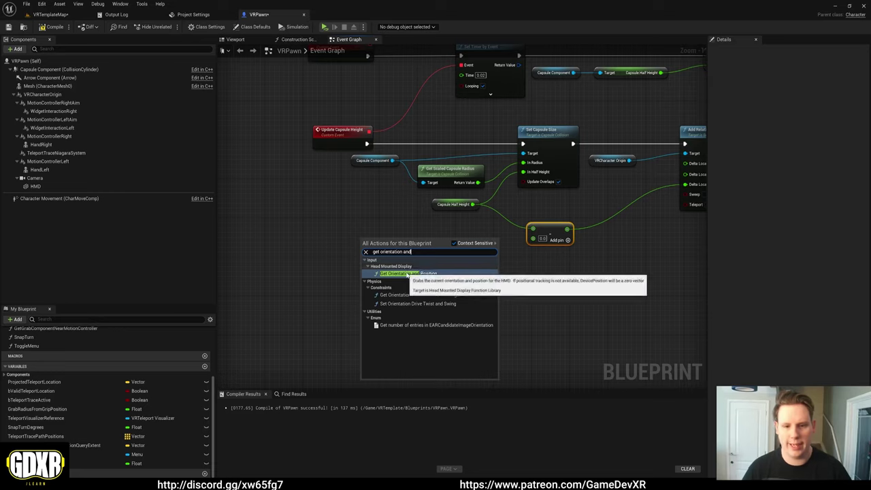
left_click(408, 274)
left_click_drag(401, 237, 343, 237)
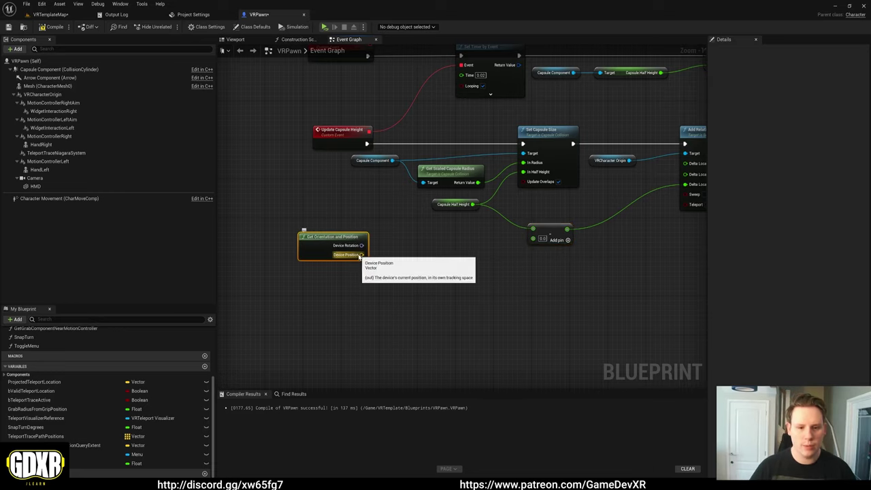
right_click(360, 255)
left_click(378, 278)
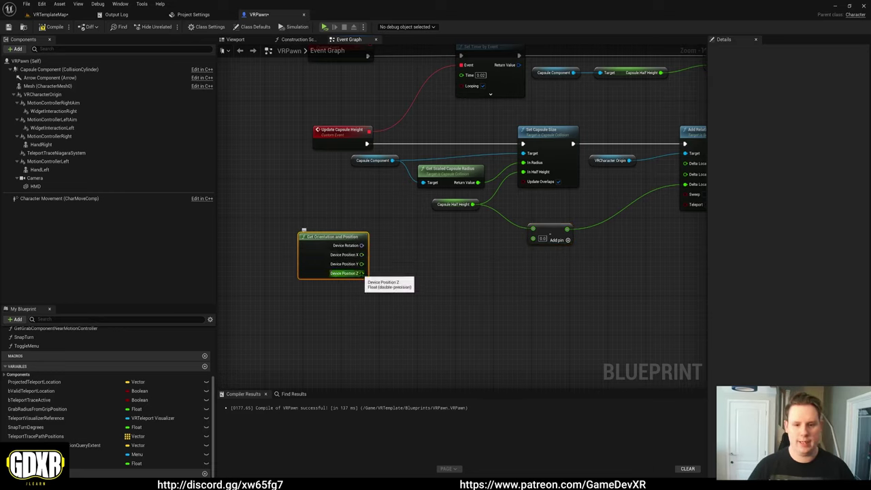
left_click_drag(362, 272, 409, 280)
Step: Divide Device Position Z by 2
type("/")
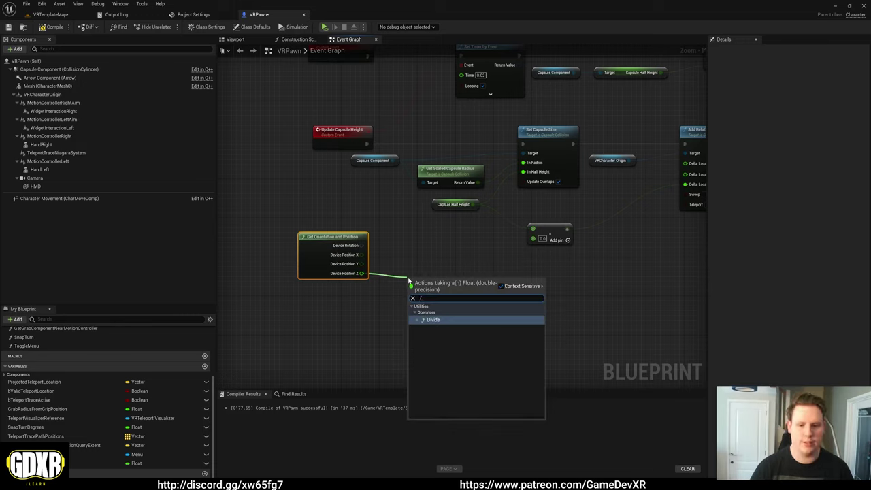
key("Return")
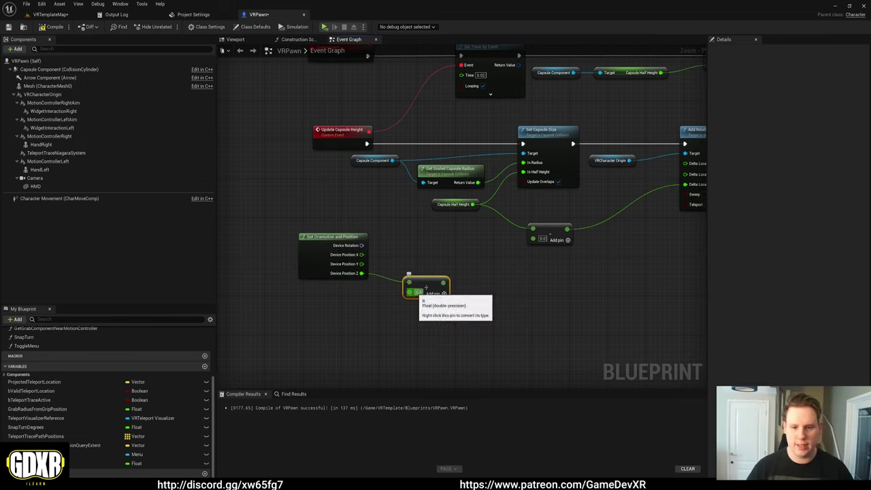
left_click(418, 292)
type("2.")
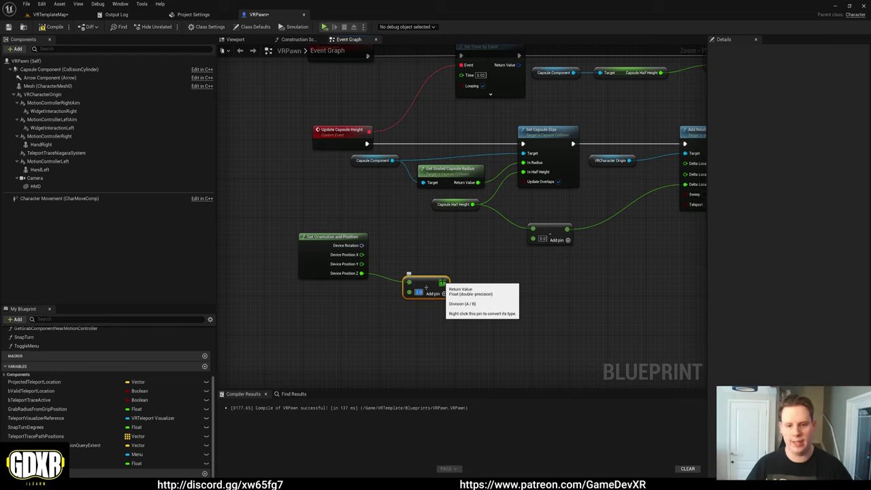
Step: Pass the halved height into an Add node and line up the math nodes
left_click_drag(444, 284, 470, 286)
type("+")
key("Return")
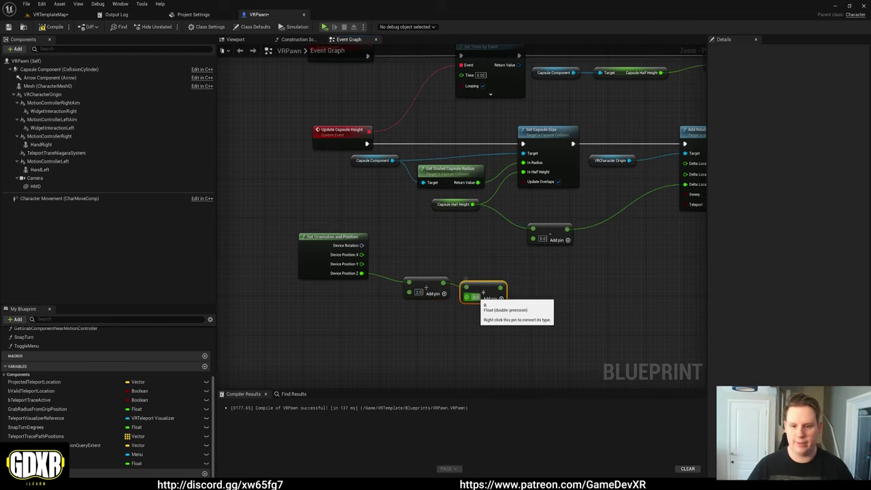
left_click(484, 289)
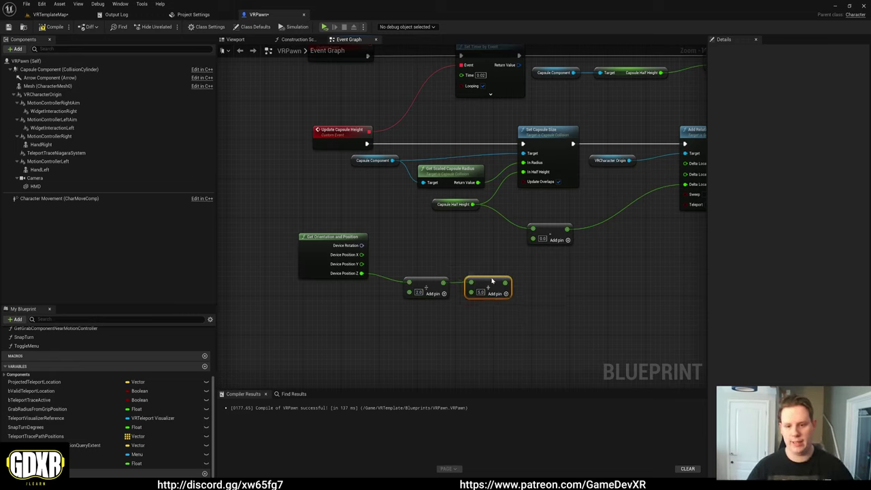
left_click(425, 289, "ctrl")
left_click_drag(425, 289, 395, 282)
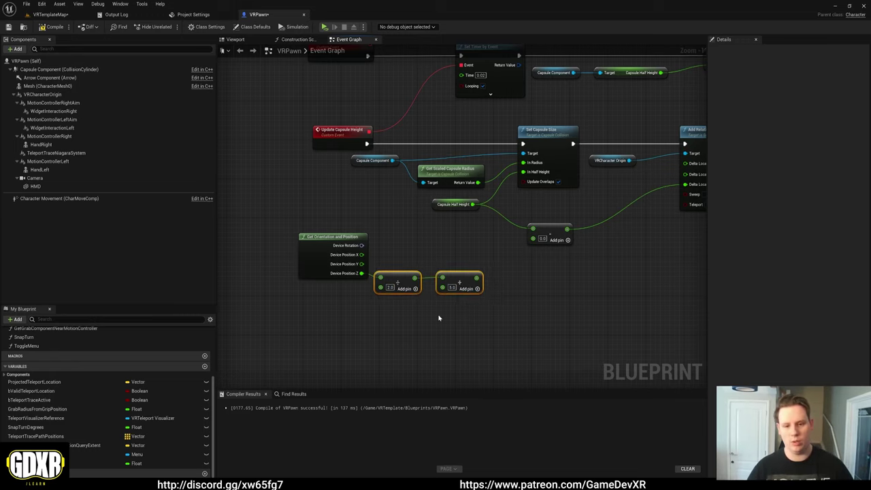
left_click(474, 315)
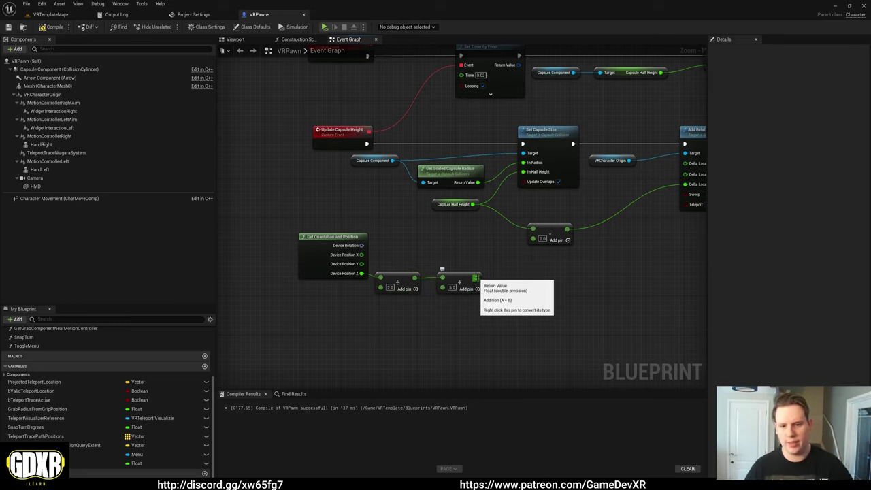
Step: Connect the 5.0 Add result into the Subtract node and move the math nodes up
left_click_drag(475, 278, 532, 239)
left_click_drag(493, 299, 296, 229)
left_click_drag(330, 255, 344, 225)
right_click_drag(559, 270, 430, 289)
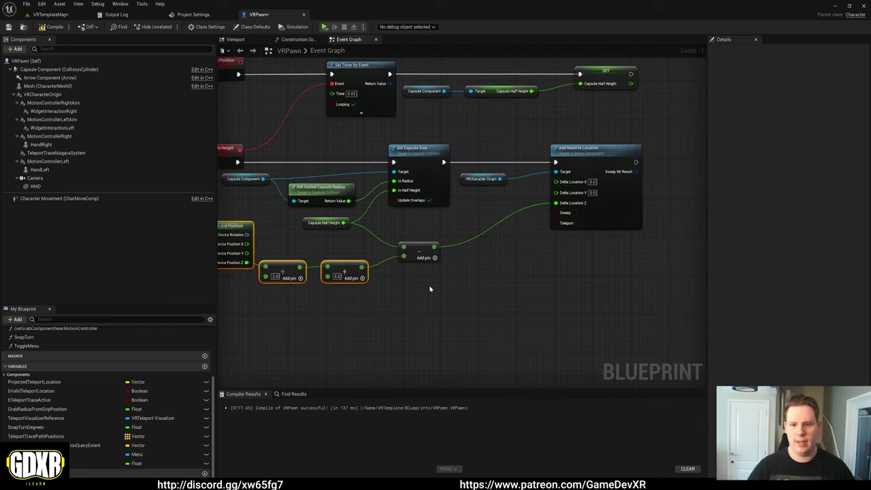
scroll(430, 288, "down", 1)
right_click_drag(516, 268, 480, 265)
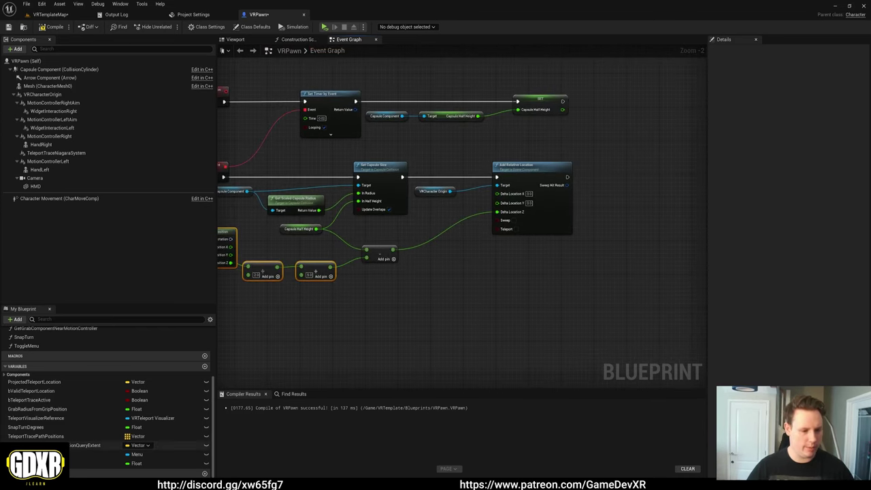
Step: Set Capsule Half Height after Add Relative Location, adding a reroute point on the wire
left_click_drag(96, 463, 330, 266)
left_click(629, 193)
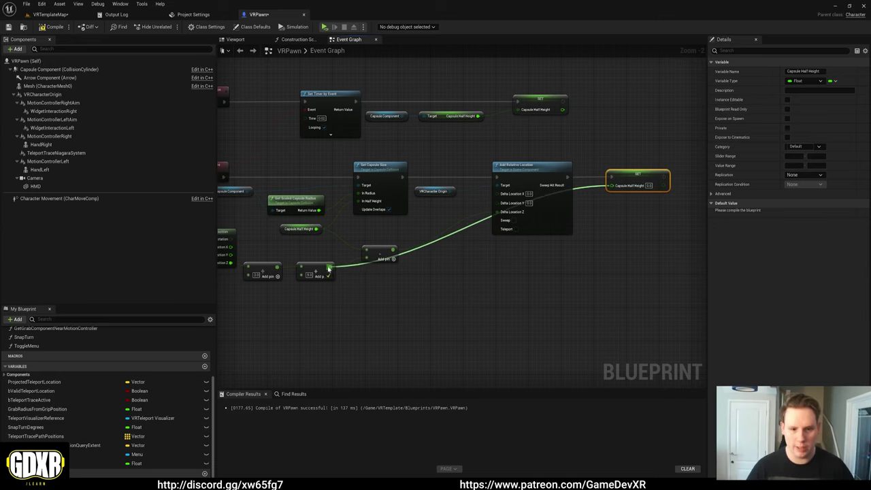
double_click(407, 256)
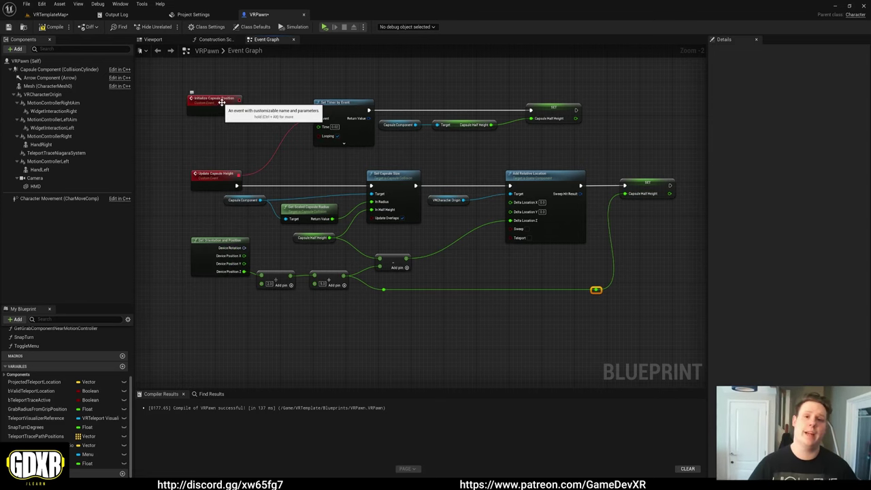
Step: Call Initialize Capsule Position from the second Add Mapping Context's exec output in Begin Play
right_click_drag(276, 83, 141, 187)
scroll(445, 171, "down", 1)
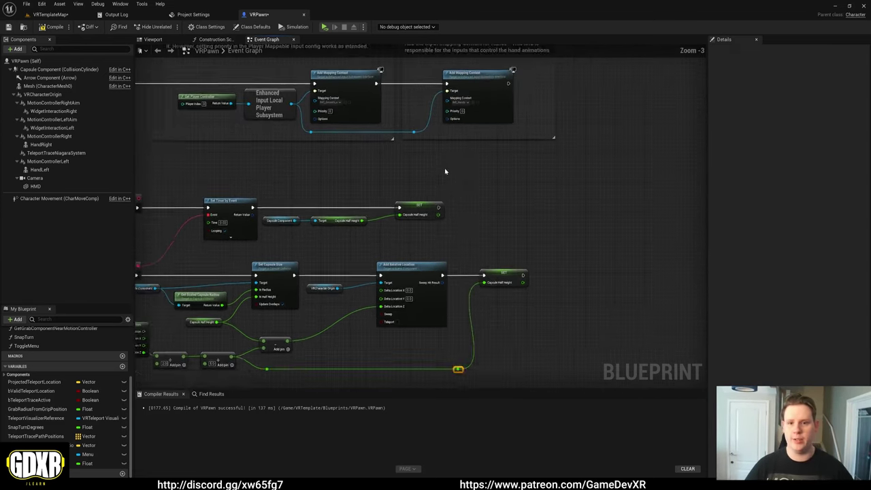
right_click_drag(445, 171, 465, 173)
left_click_drag(460, 143, 542, 146)
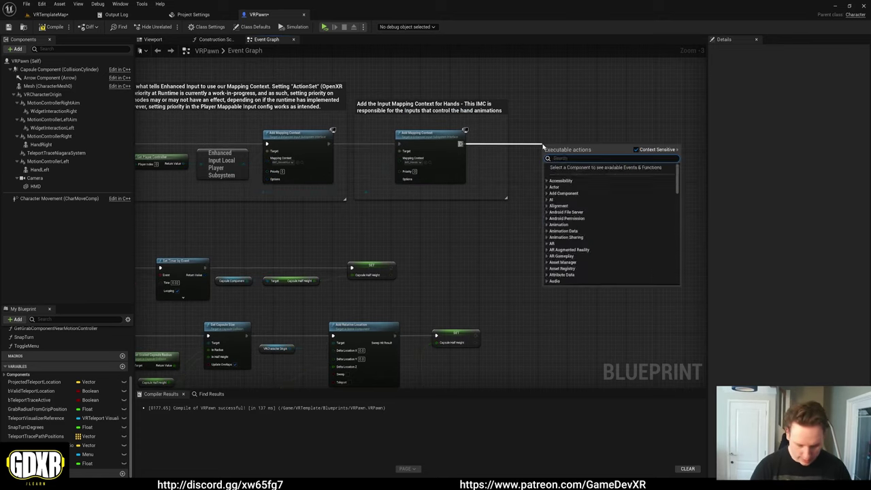
type("initial")
key("Return")
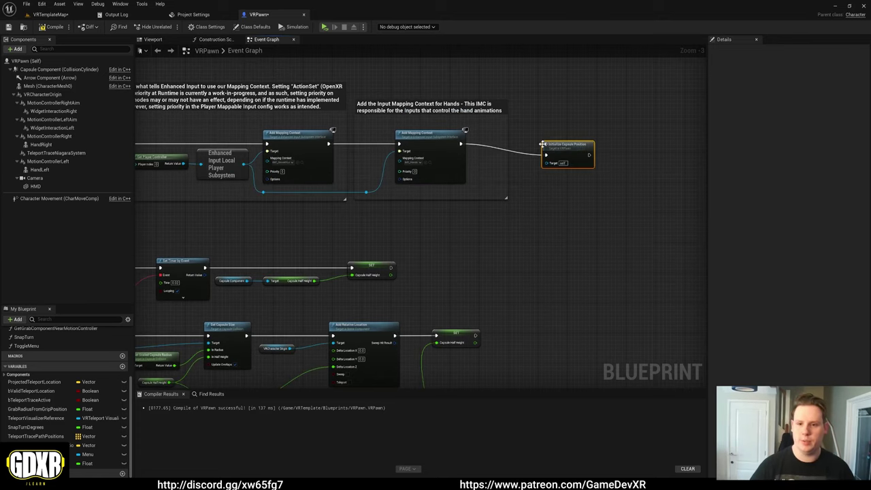
right_click_drag(469, 242, 631, 180)
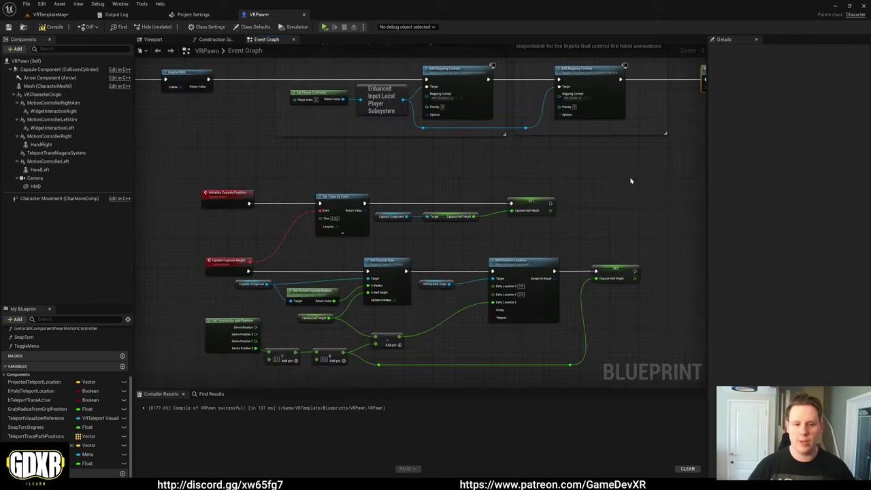
scroll(286, 319, "up", 3)
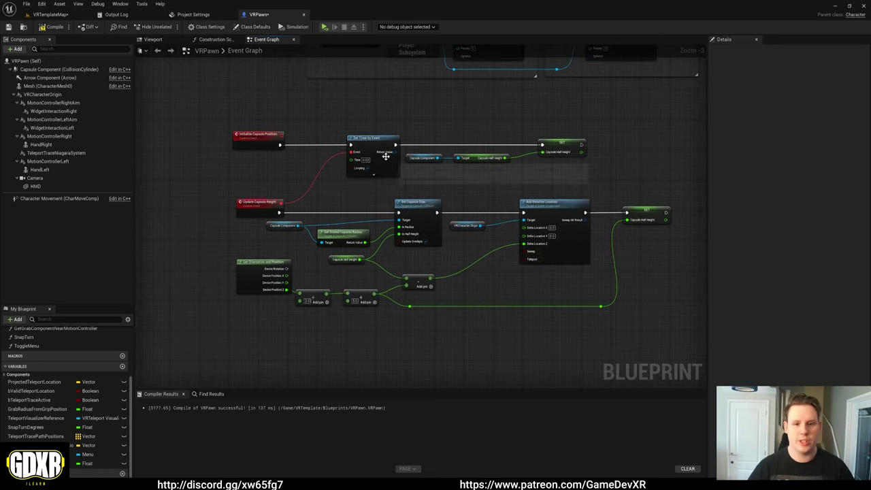
right_click_drag(395, 175, 427, 181)
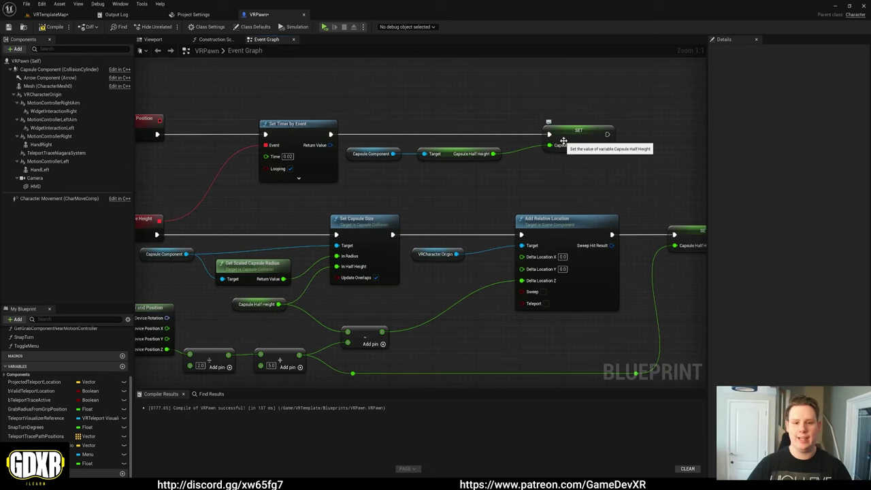
right_click_drag(424, 215, 524, 128)
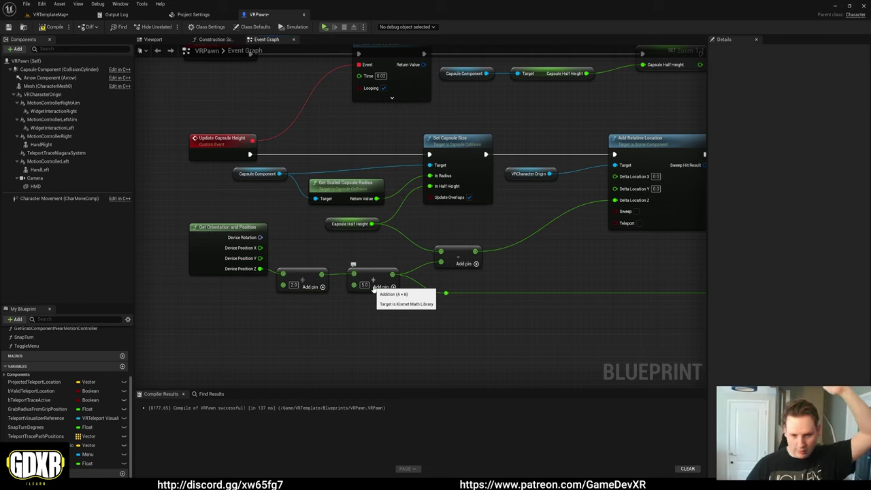
right_click_drag(457, 271, 358, 192)
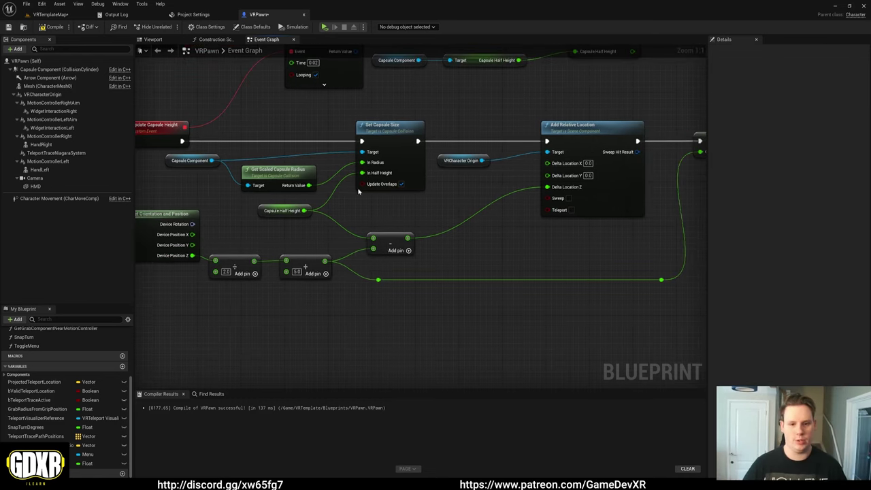
right_click_drag(385, 239, 350, 242)
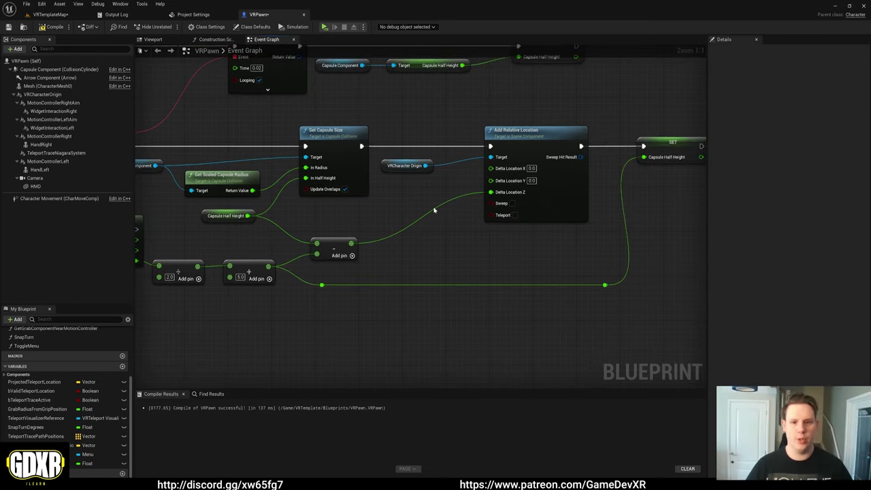
right_click_drag(434, 210, 455, 215)
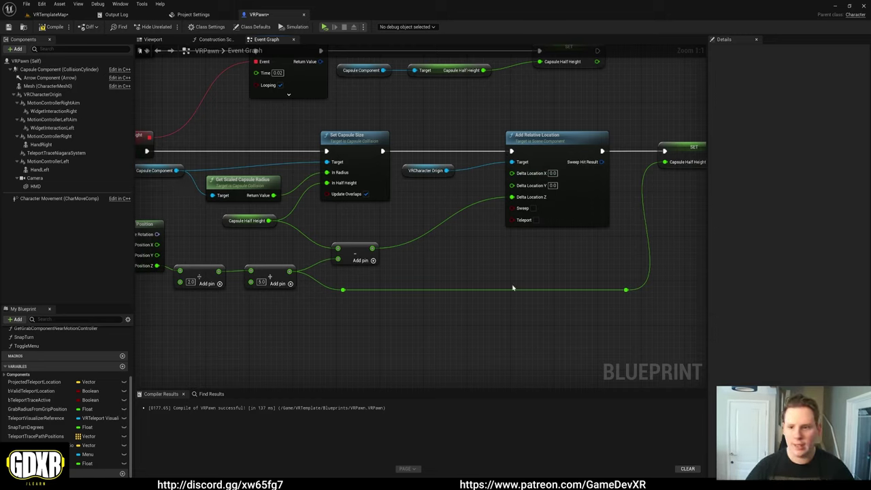
right_click_drag(512, 287, 454, 287)
scroll(649, 161, "down", 2)
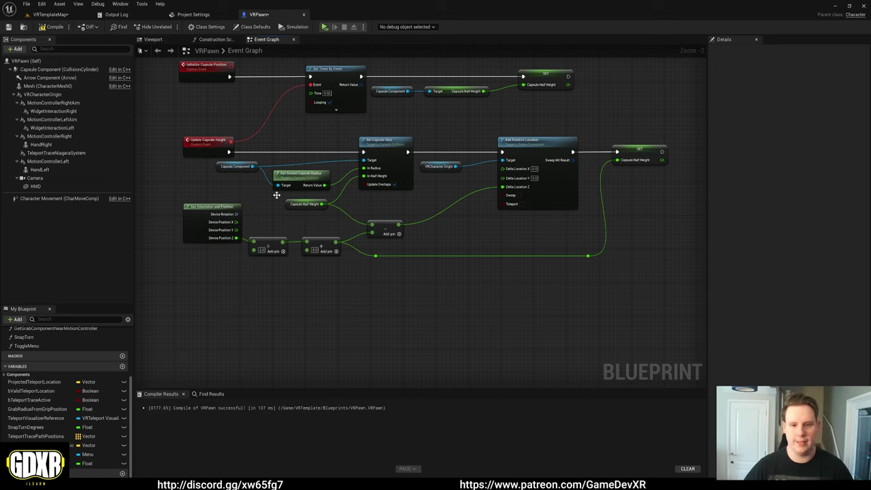
right_click_drag(510, 233, 529, 295)
left_click_drag(705, 219, 753, 219)
right_click_drag(748, 219, 544, 332)
left_click_drag(617, 213, 507, 136)
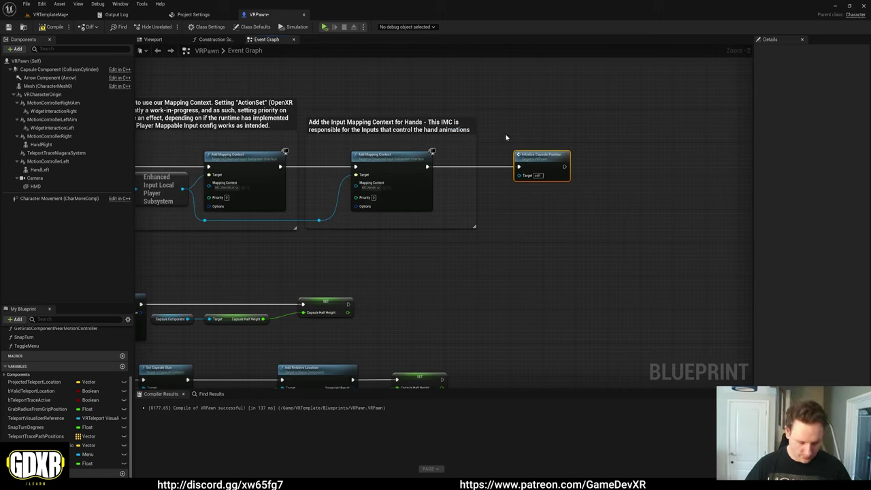
Step: Comment the Initialize Capsule Position call as 'Initialize our capsule Position'
key("c")
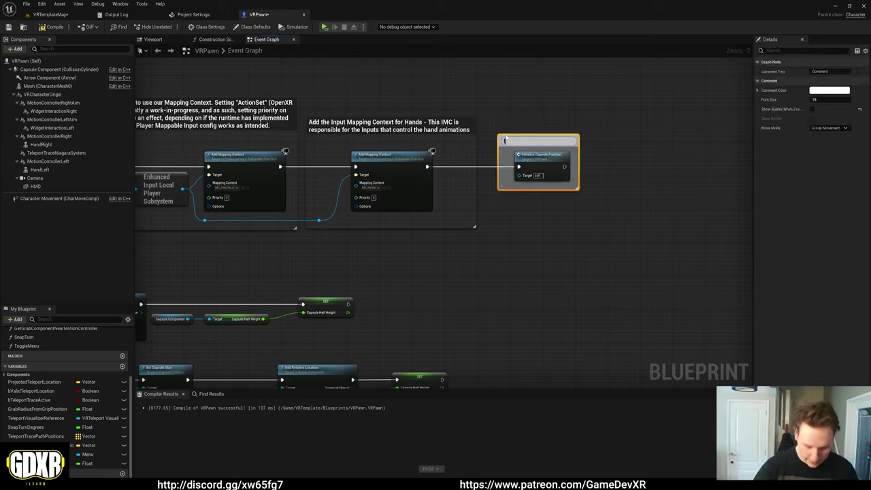
type("Initialz")
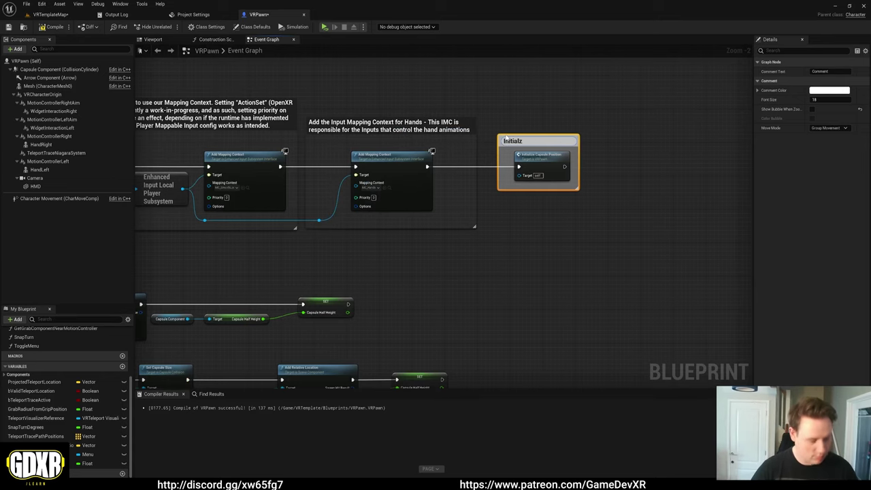
key("BackSpace")
type("ize our capsule Position")
left_click(490, 115)
Step: Frame the capsule-update nodes in a comment: 'Update Our Capsule Height position. Initialized from begin play every 0.02 seconds'
right_click_drag(388, 276, 622, 147)
left_click(126, 162)
left_click_drag(137, 170, 139, 167)
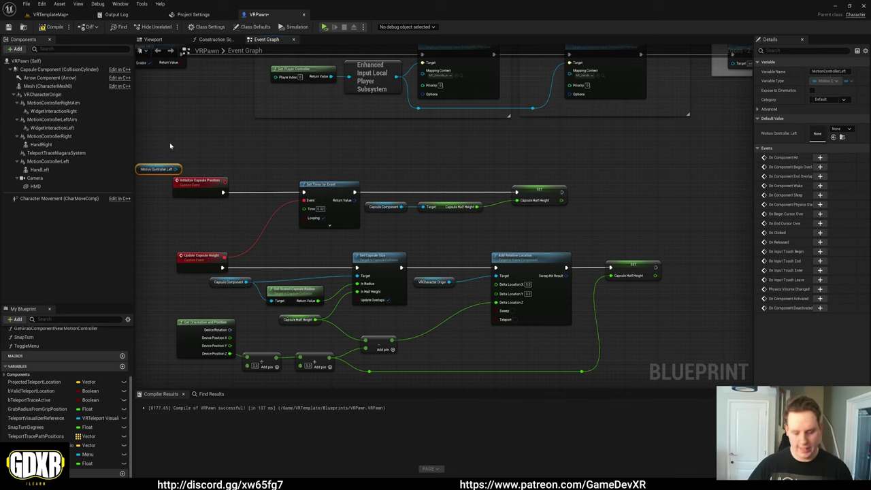
key("Delete")
left_click_drag(166, 139, 677, 374)
key("c")
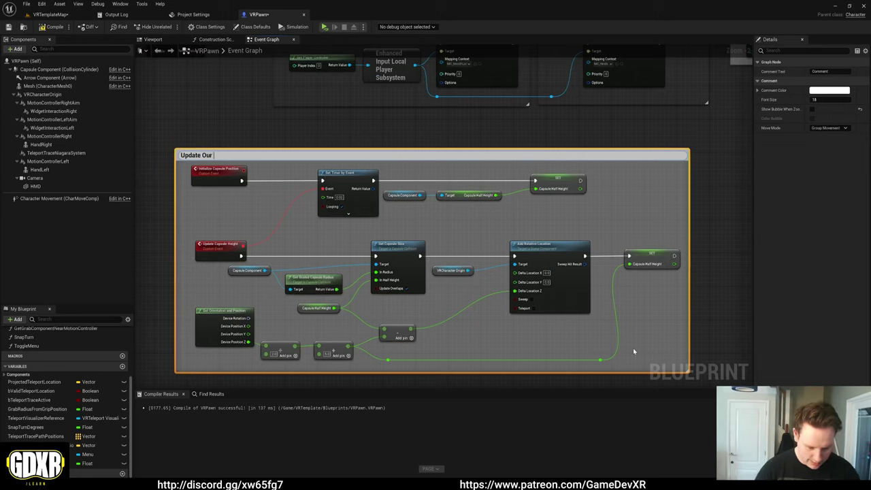
type("Height ")
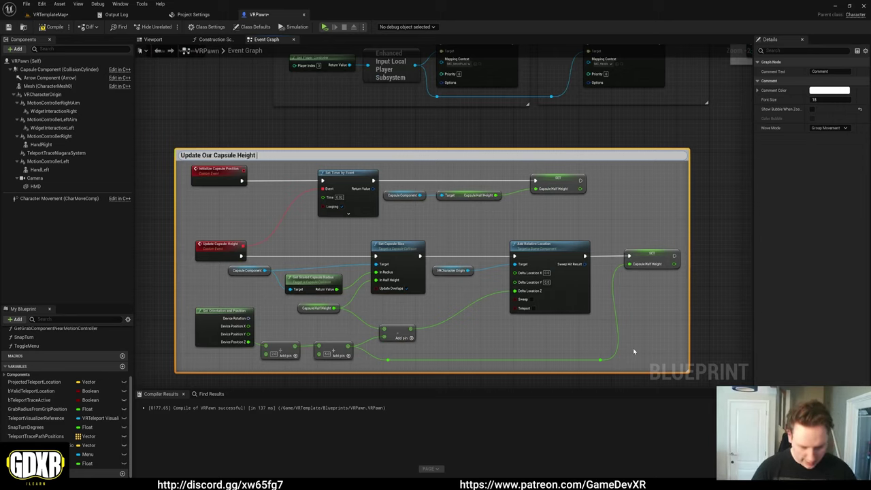
type("postition. ")
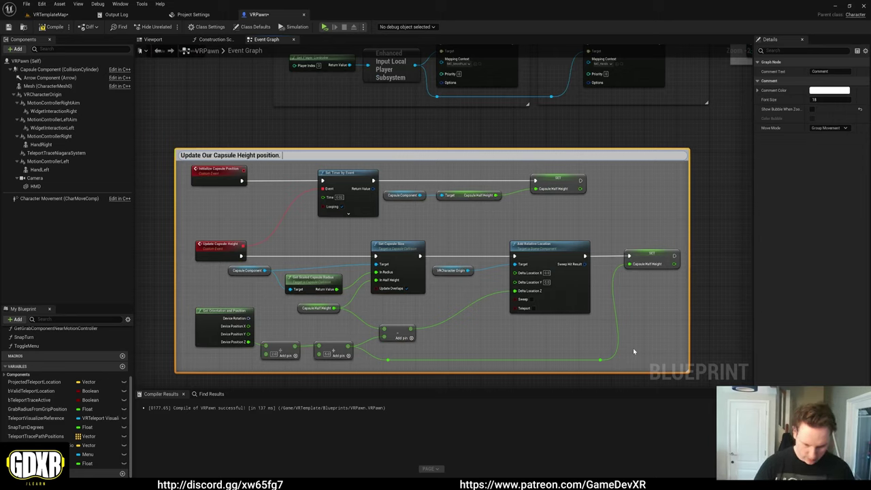
type("Init")
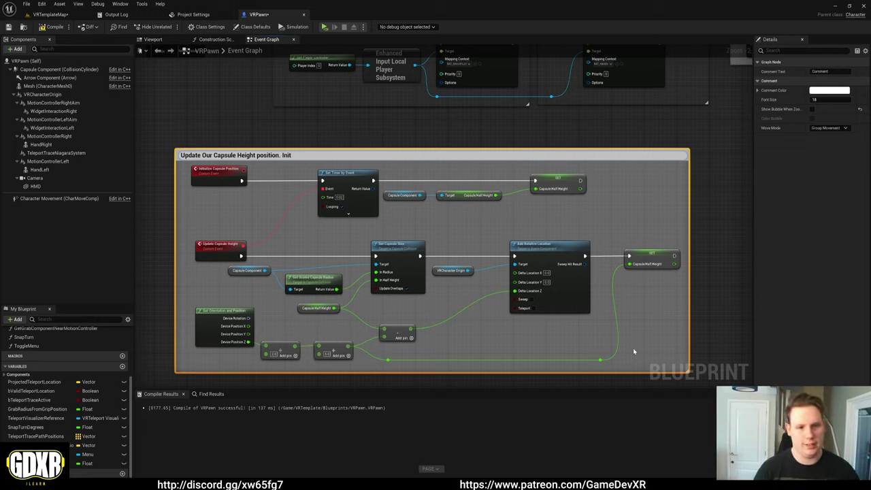
type("ialized from begin play ever")
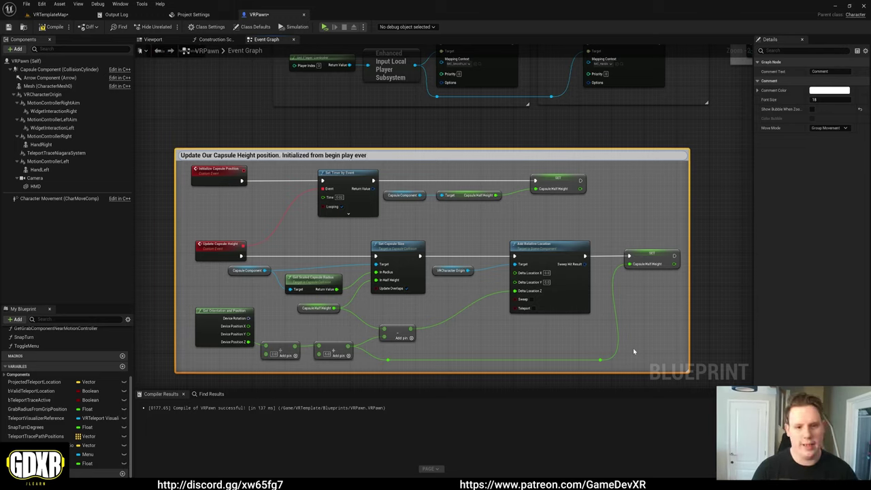
type("y 0.0")
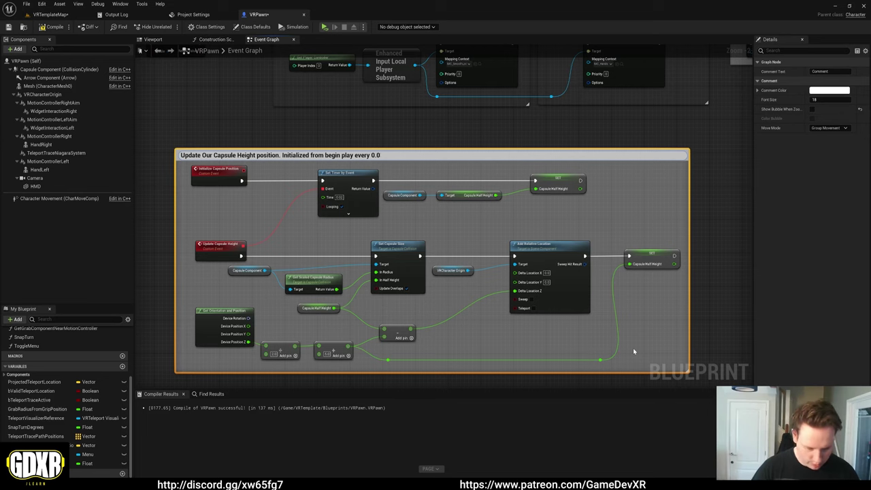
type("2 seconds")
key("Return")
scroll(401, 180, "down", 5)
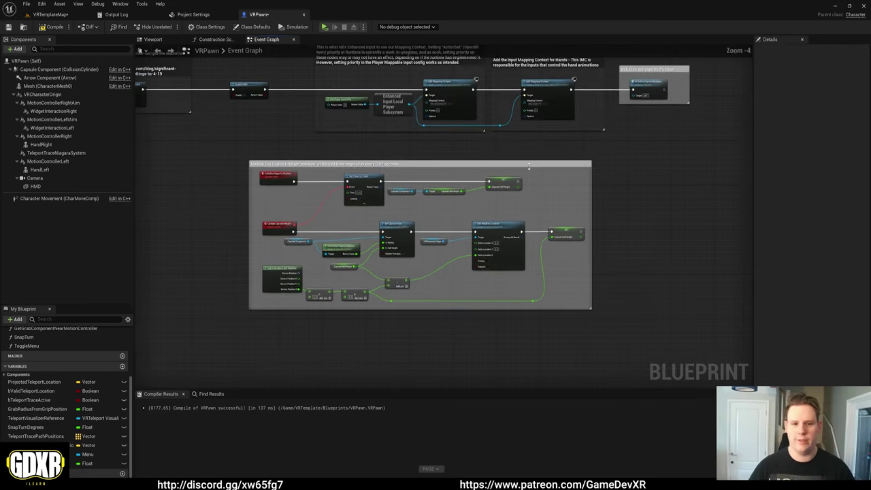
right_click_drag(552, 335, 299, 291)
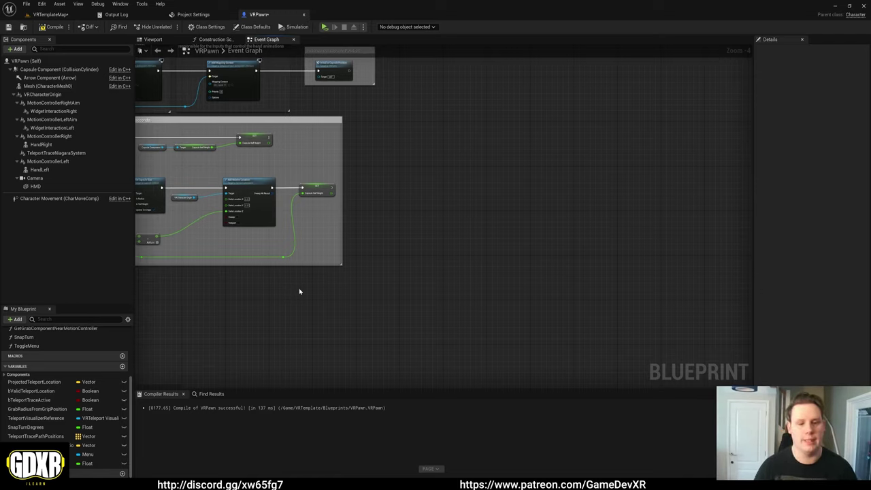